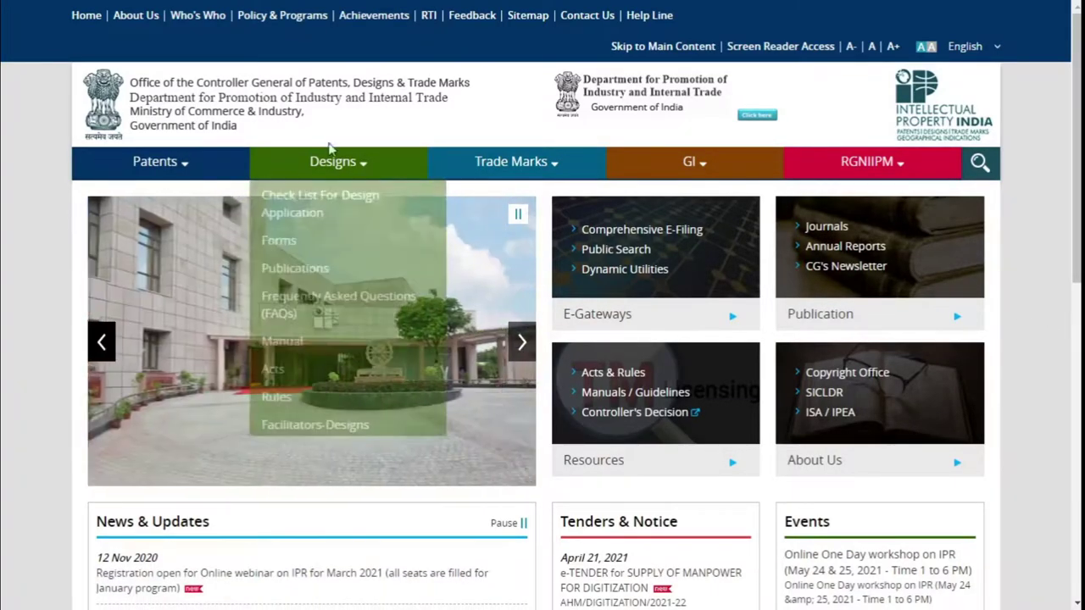
{"action": "mouse_move", "coordinate": [194, 168]}
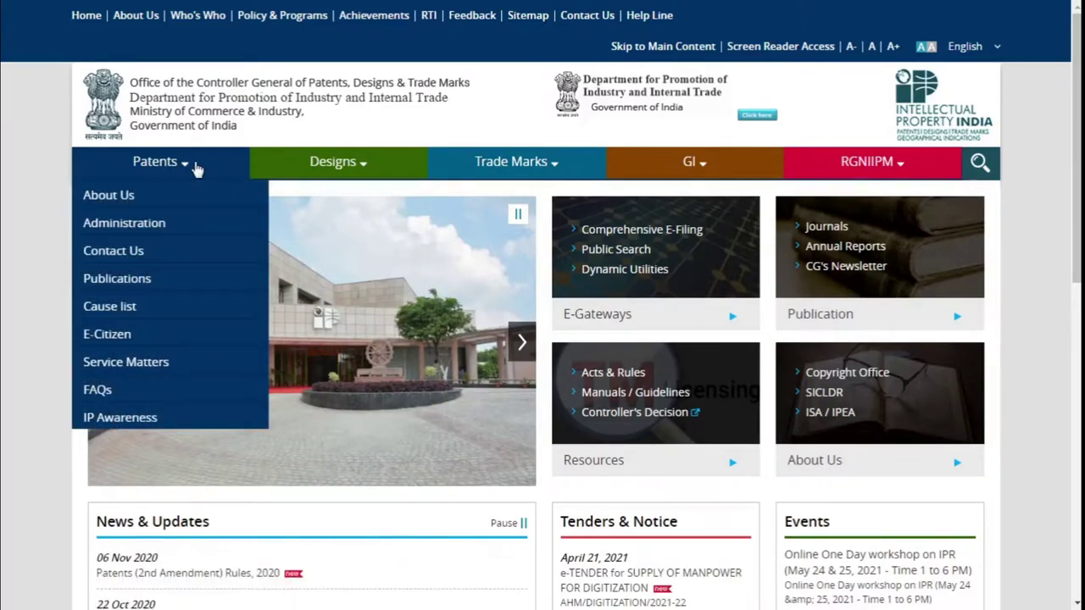
{"action": "mouse_move", "coordinate": [278, 169]}
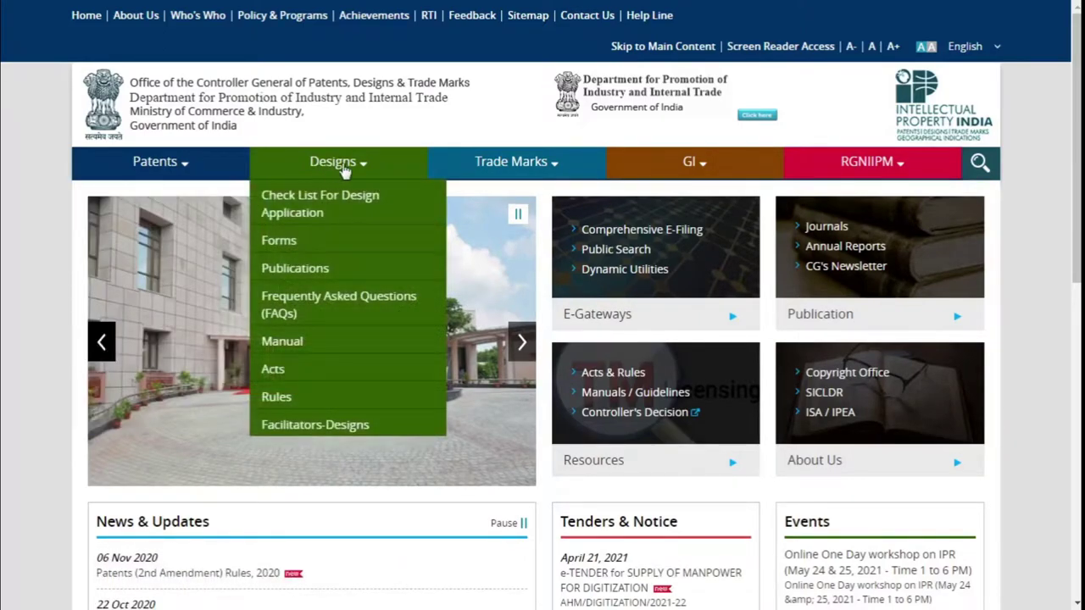
{"action": "mouse_move", "coordinate": [683, 169]}
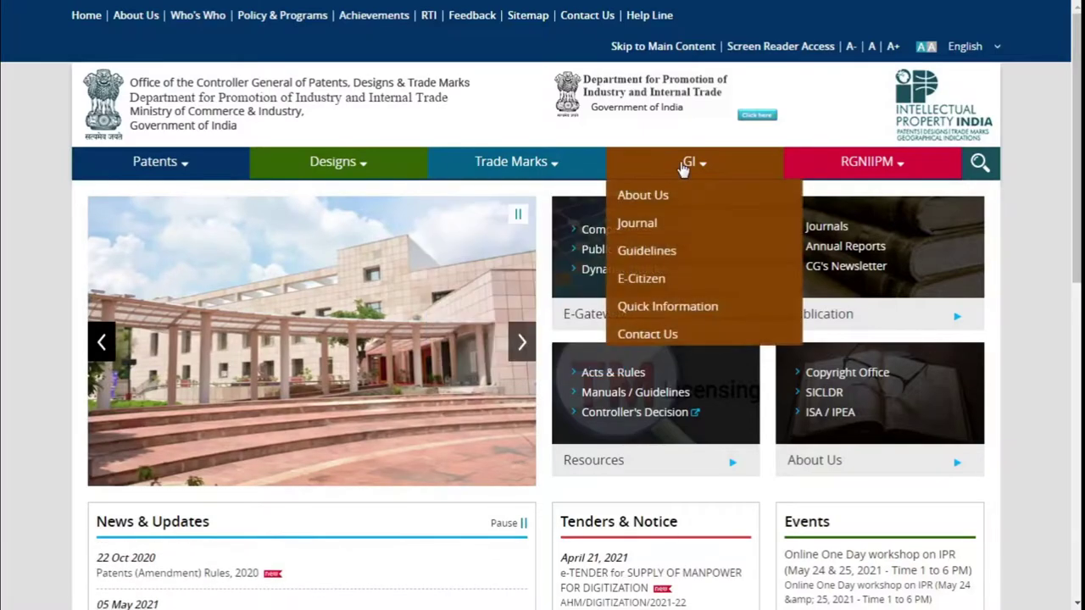
{"action": "mouse_move", "coordinate": [879, 161]}
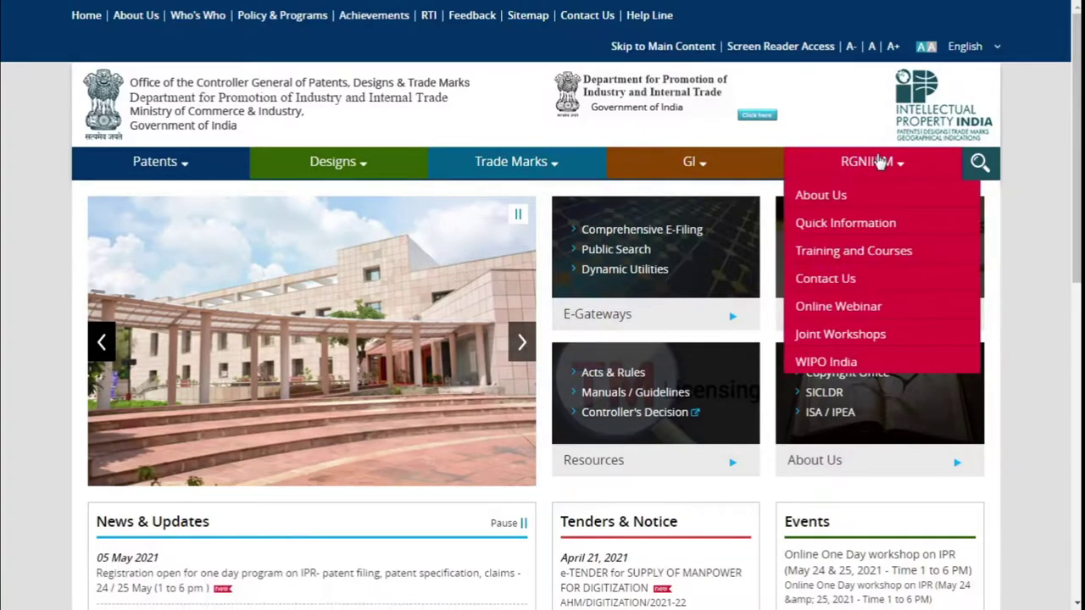
{"action": "mouse_move", "coordinate": [894, 249]}
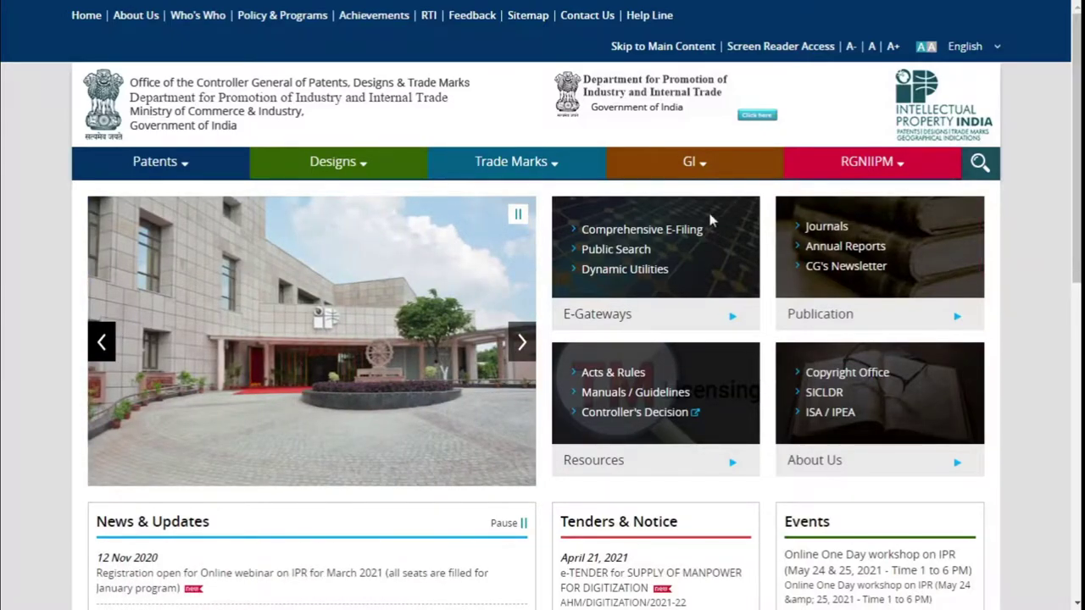
Open Public Search under E-Gateways and launch its Patents search, agreeing to proceed to the external website.
{"action": "left_click_drag", "start_coordinate": [669, 250], "coordinate": [581, 255]}
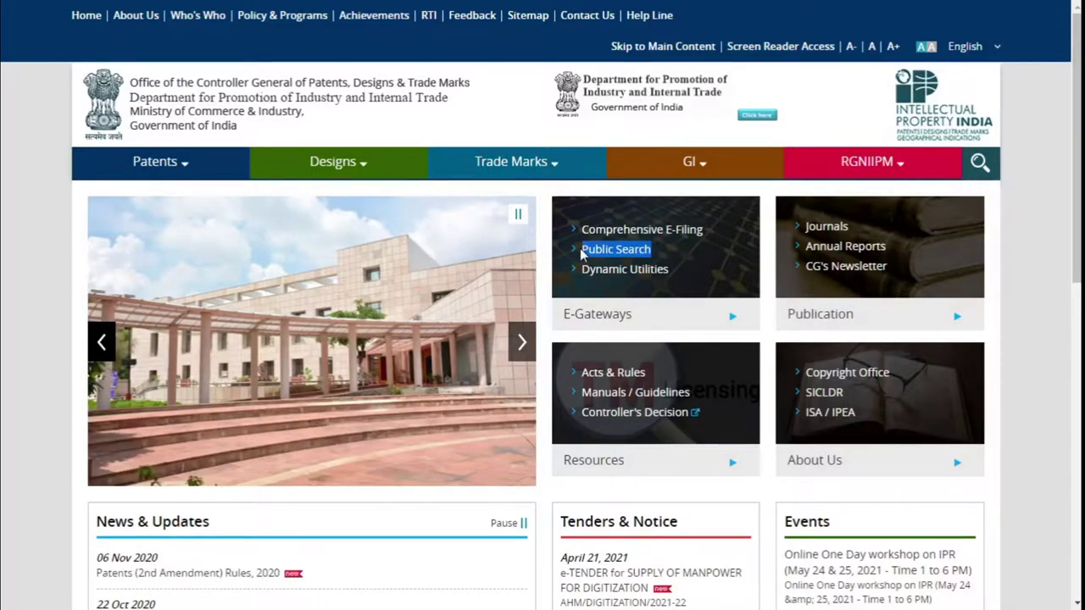
{"action": "left_click", "coordinate": [634, 254]}
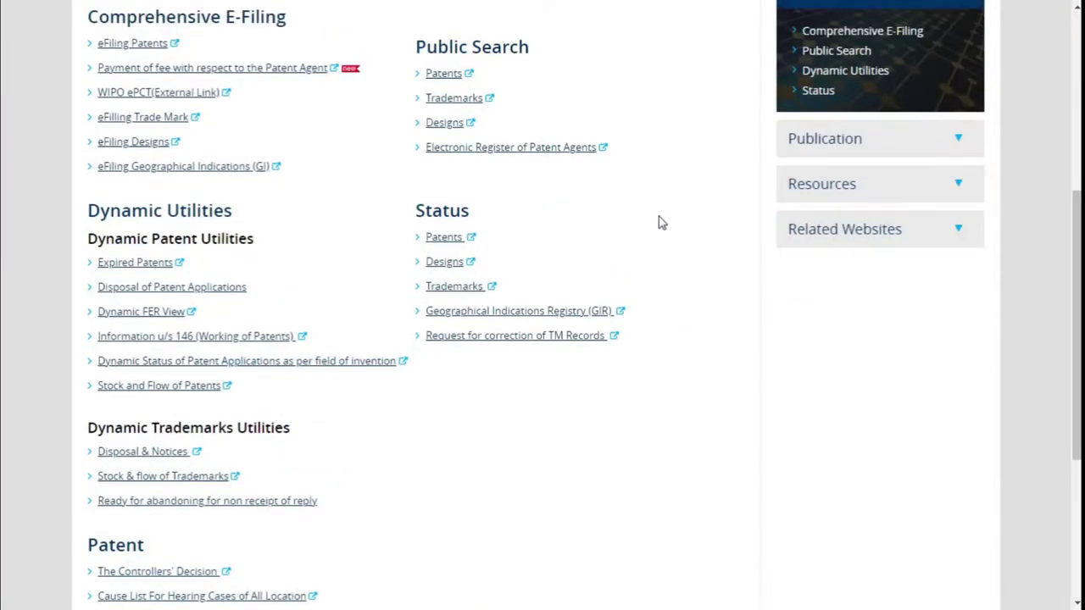
{"action": "left_click_drag", "start_coordinate": [418, 47], "coordinate": [416, 17]}
{"action": "left_click", "coordinate": [505, 74]}
{"action": "left_click_drag", "start_coordinate": [425, 76], "coordinate": [513, 83]}
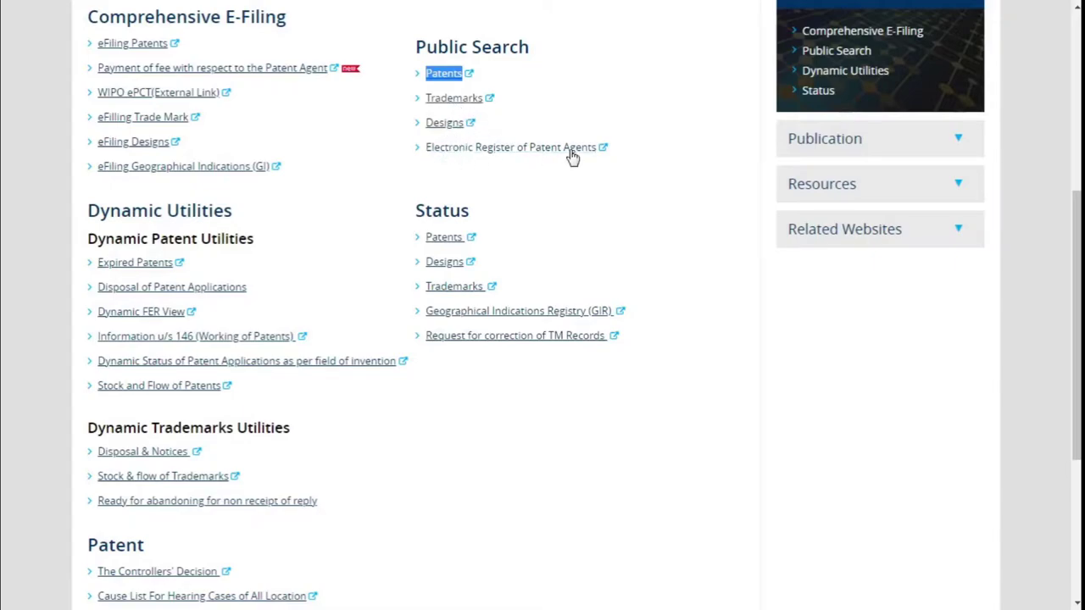
{"action": "left_click", "coordinate": [619, 222]}
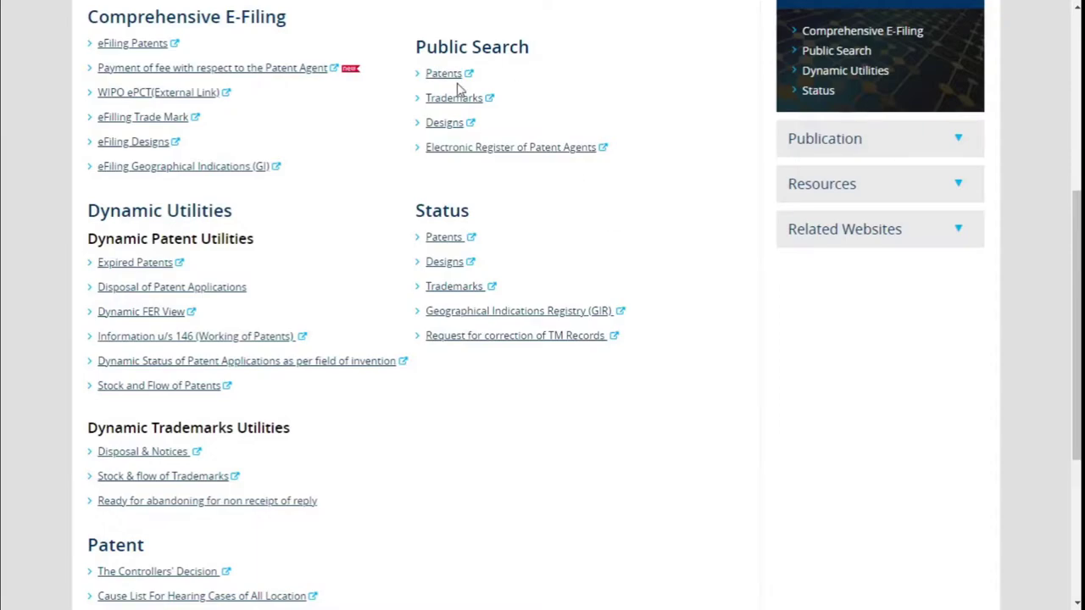
{"action": "left_click_drag", "start_coordinate": [480, 77], "coordinate": [426, 73]}
{"action": "left_click", "coordinate": [434, 72]}
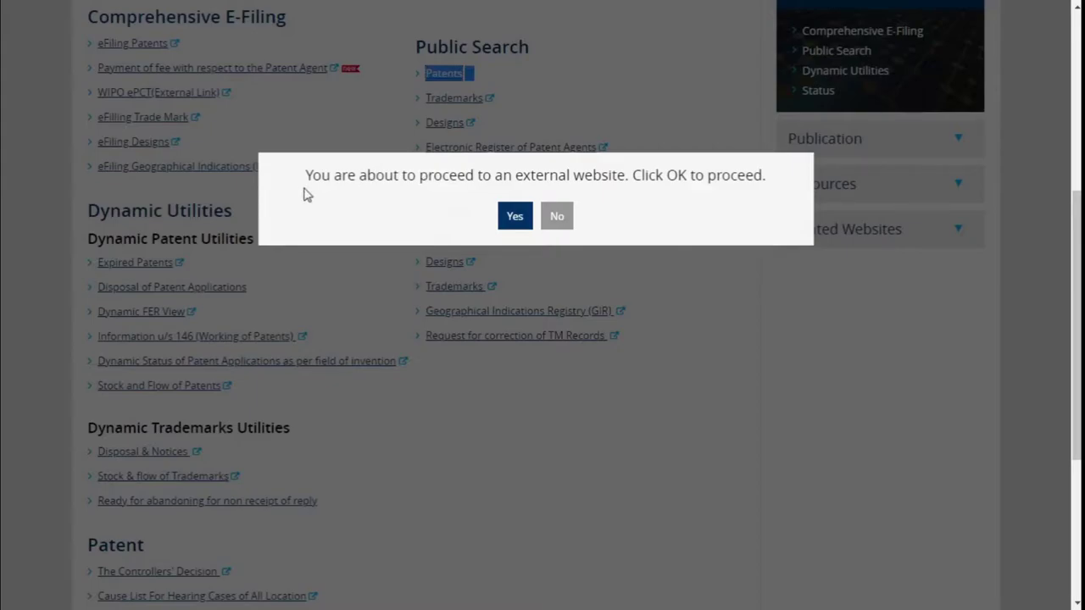
{"action": "left_click", "coordinate": [514, 218]}
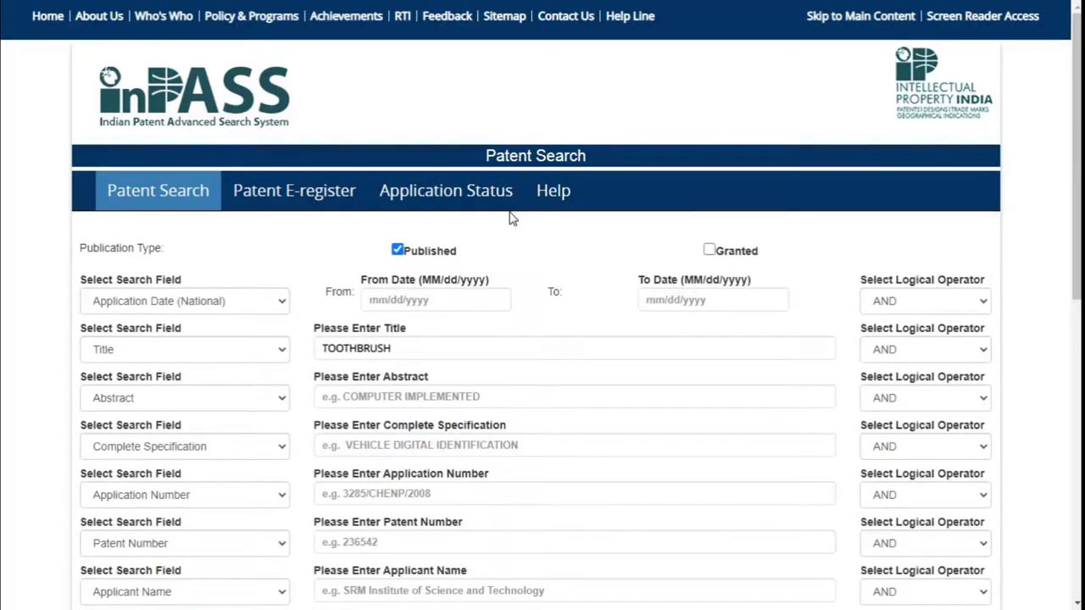
Select Published as the publication type and choose Priority Date as the date search field, leaving the second search field on Title.
{"action": "scroll", "coordinate": [570, 235], "scroll_direction": "down", "scroll_amount": 1}
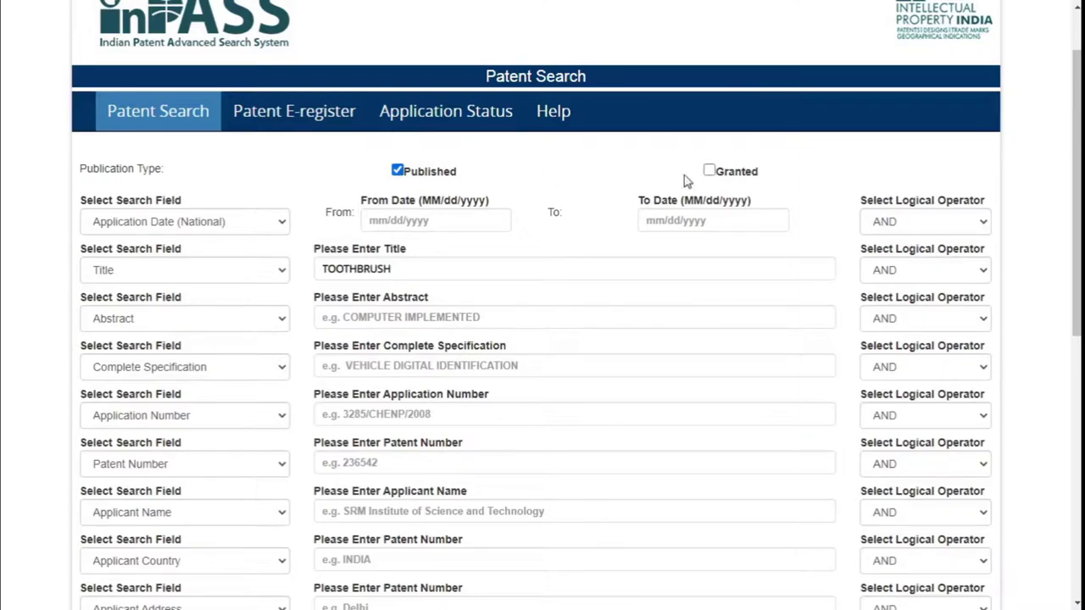
{"action": "left_click", "coordinate": [710, 172]}
{"action": "left_click", "coordinate": [398, 171]}
{"action": "scroll", "coordinate": [551, 195], "scroll_direction": "down", "scroll_amount": 1}
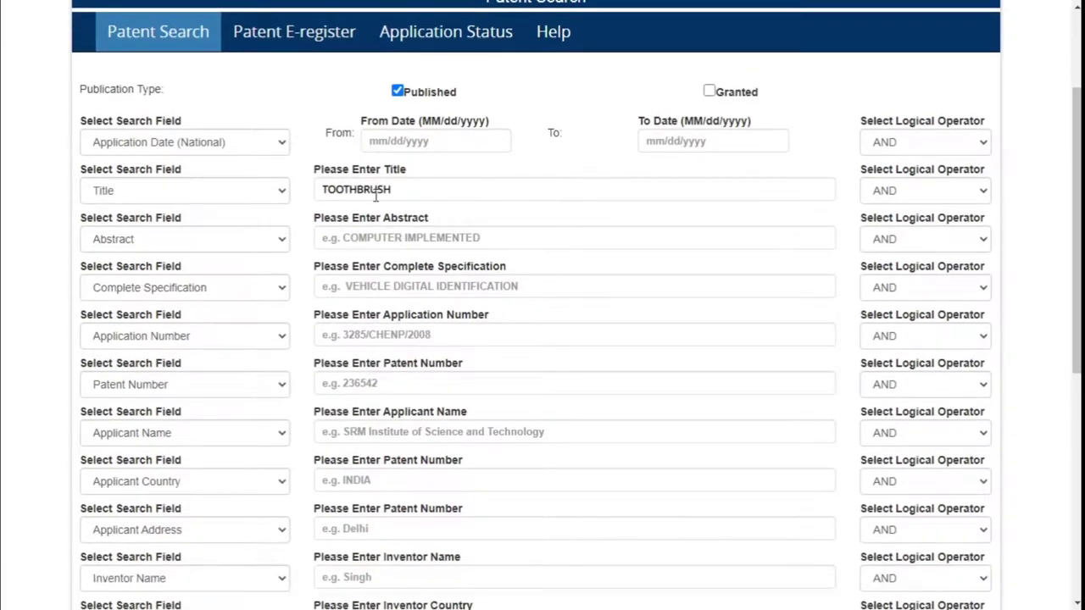
{"action": "left_click", "coordinate": [235, 149]}
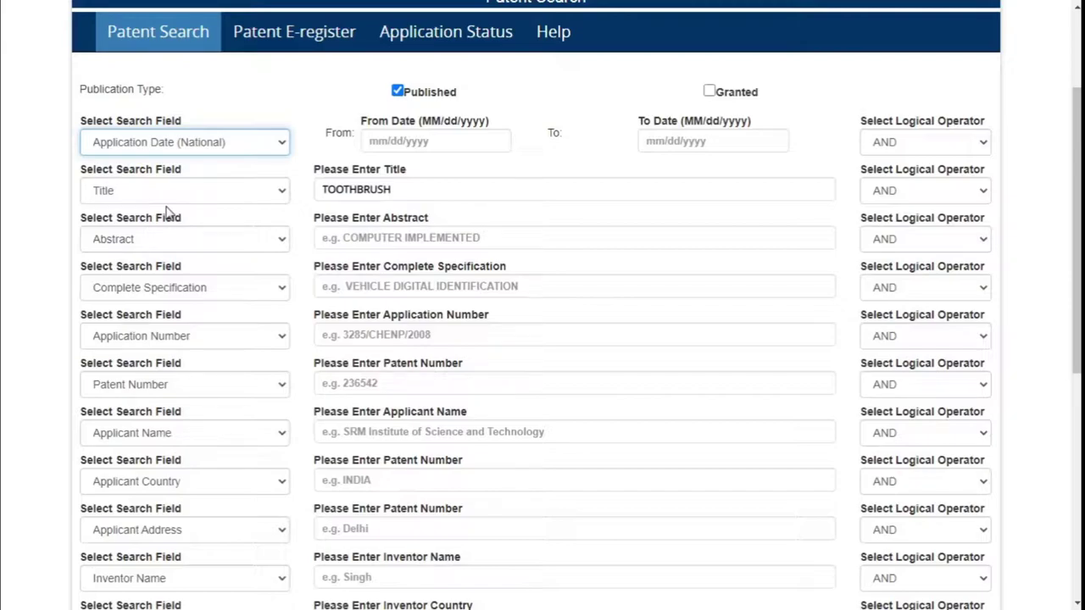
{"action": "key", "text": "Down"}
{"action": "left_click", "coordinate": [182, 200]}
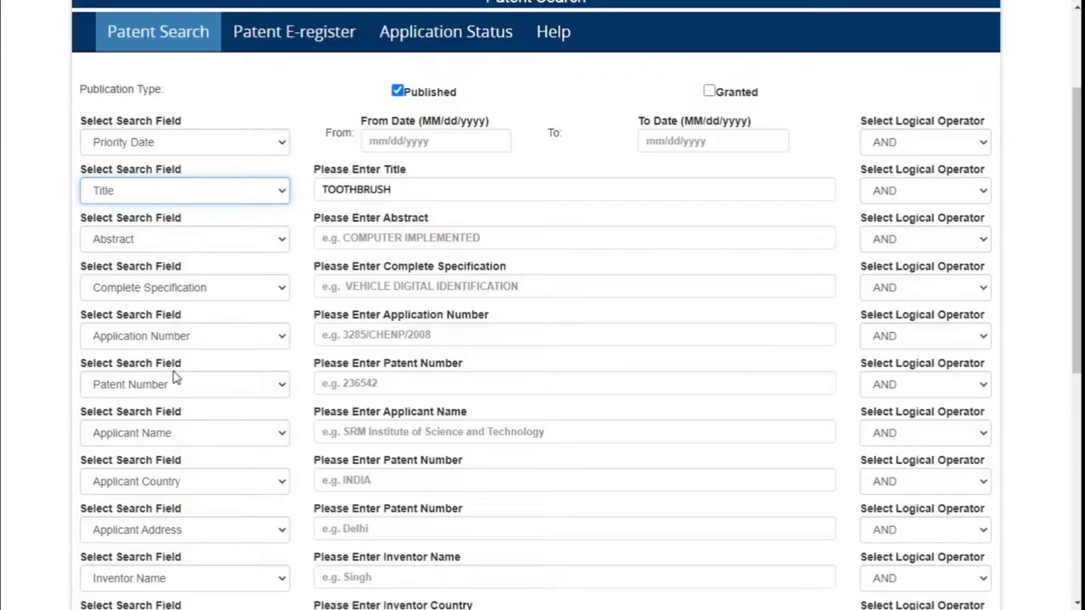
{"action": "left_click", "coordinate": [5, 292]}
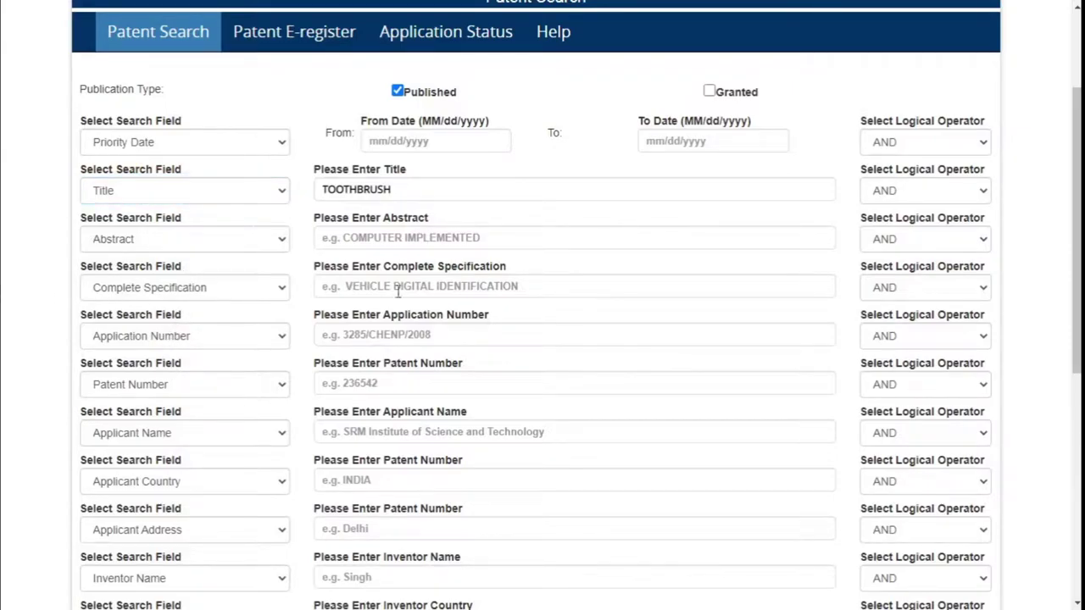
Clear the title search term and enter TOOTHBRUSH in its place.
{"action": "left_click", "coordinate": [827, 189]}
{"action": "key", "text": "ctrl+a"}
{"action": "key", "text": "BackSpace"}
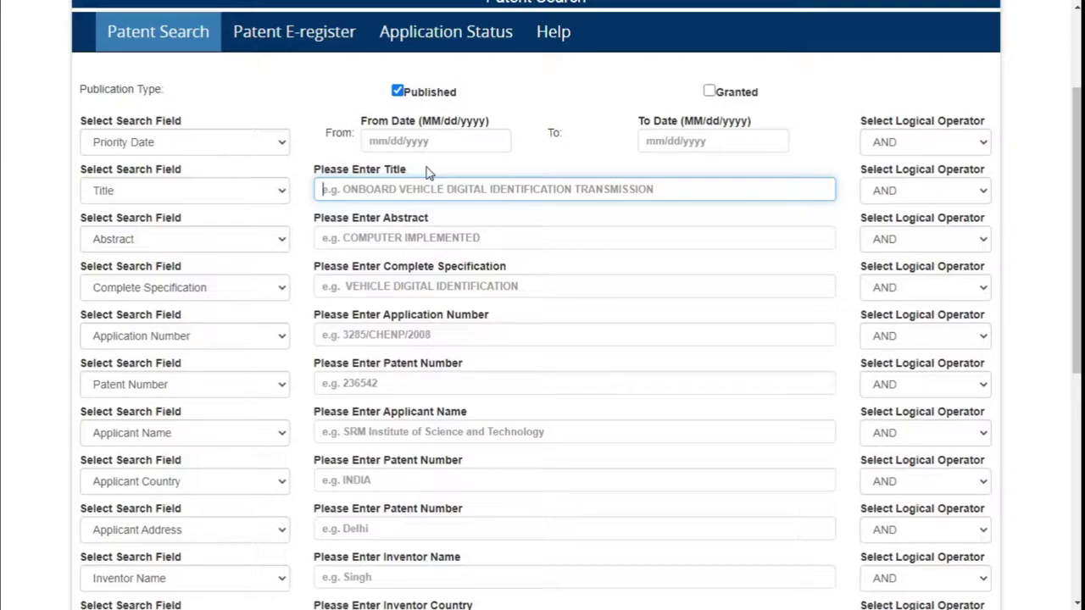
{"action": "type", "text": "TOOTHBRUSH"}
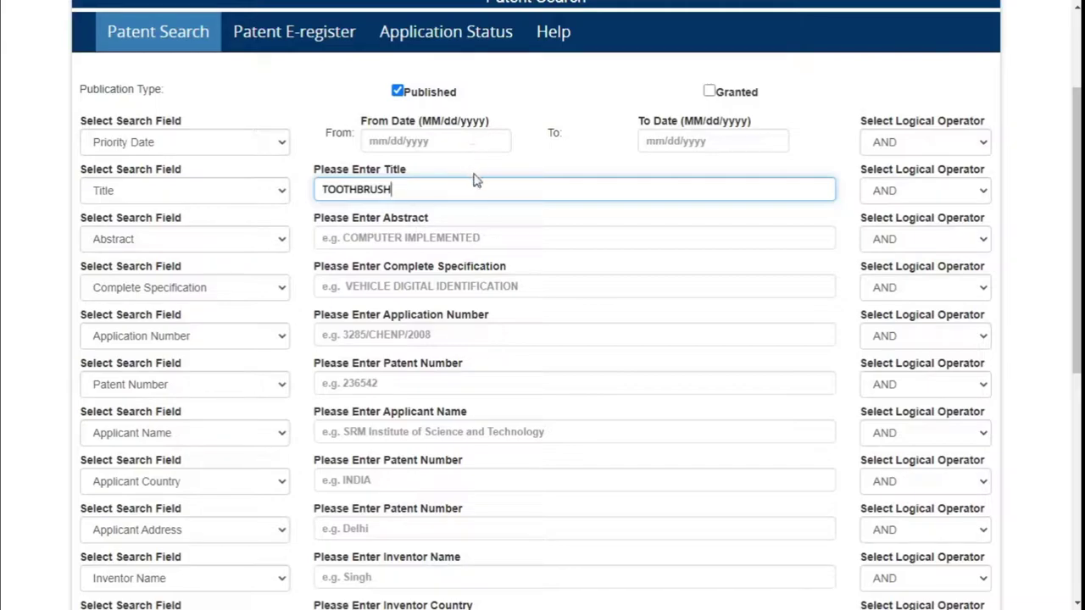
Enter the captcha code shown below the search form and run the patent search.
{"action": "scroll", "coordinate": [499, 243], "scroll_direction": "down", "scroll_amount": 6}
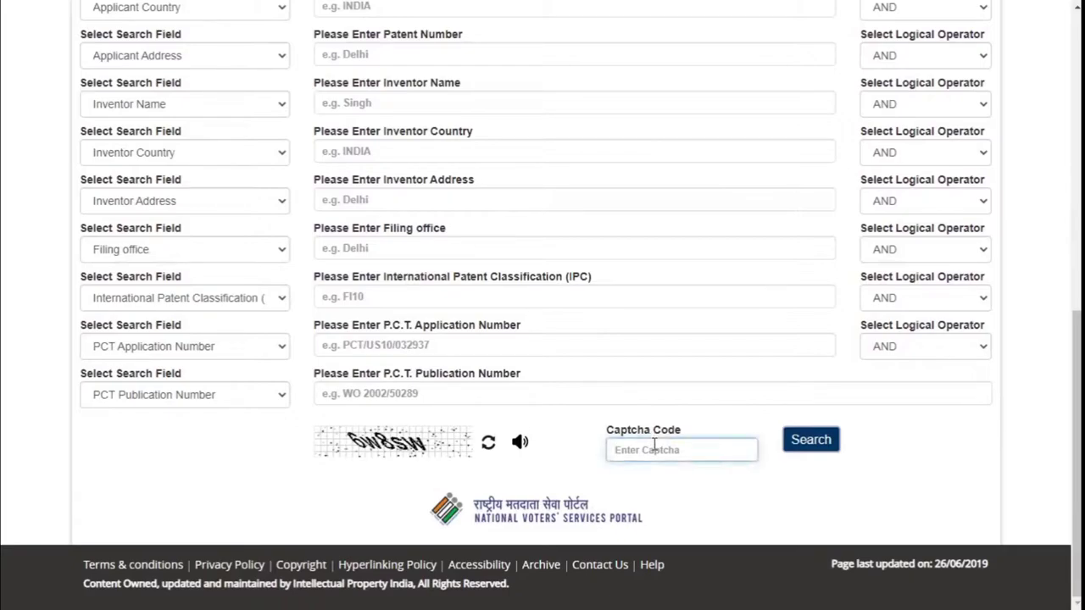
{"action": "type", "text": "6w8"}
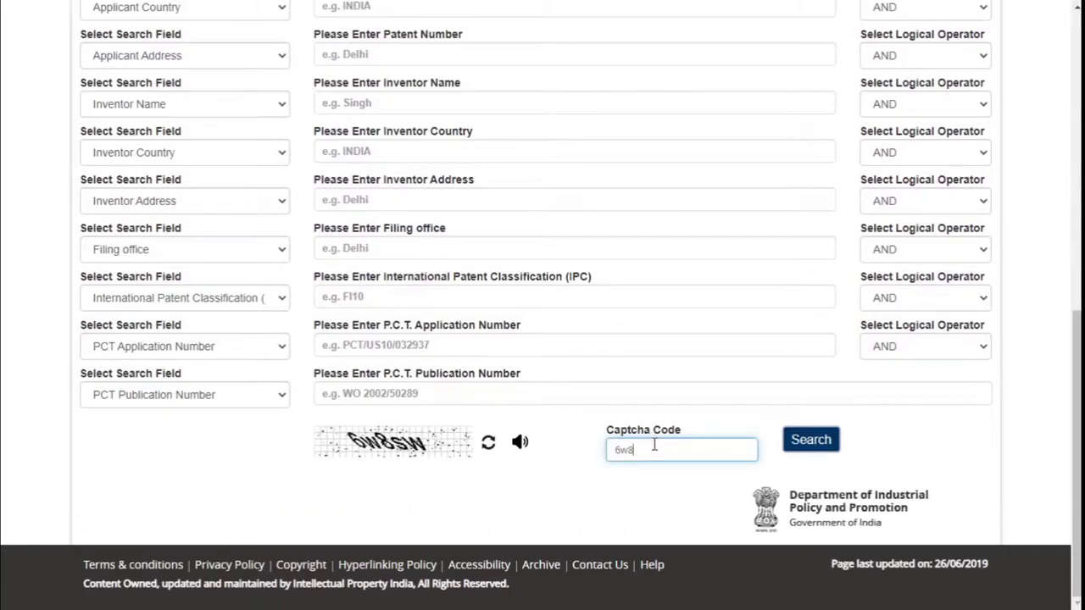
{"action": "type", "text": "sw"}
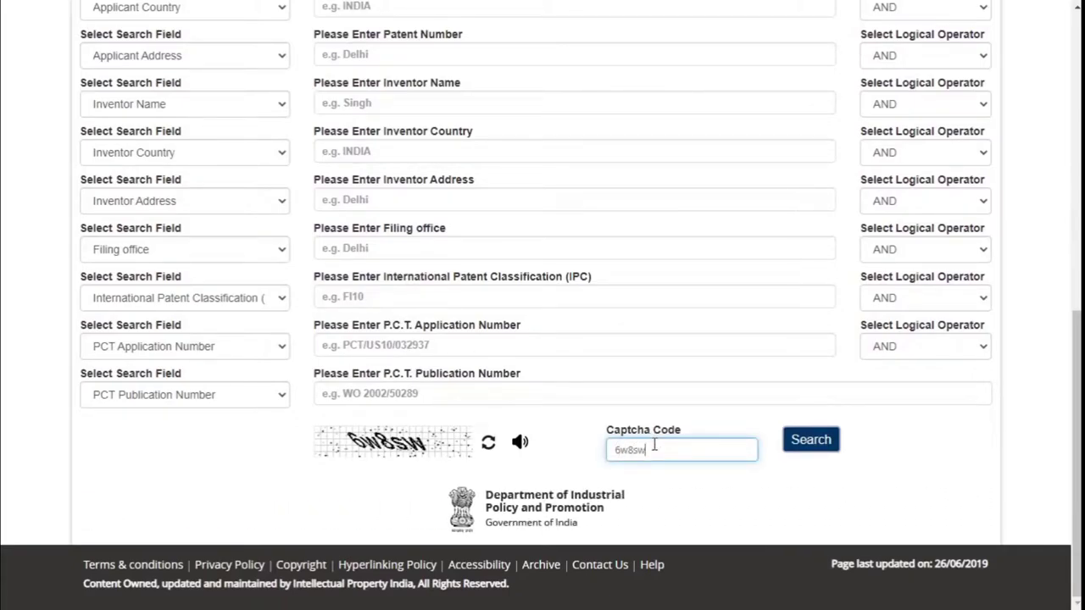
{"action": "left_click", "coordinate": [811, 442]}
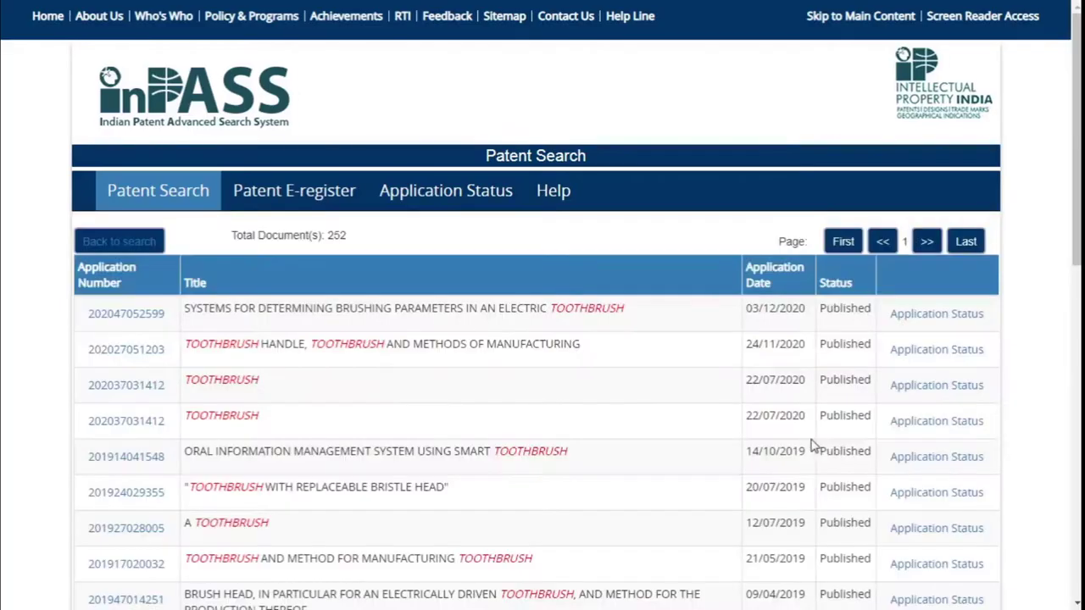
Check the total number of documents found and the status of the first listed applications.
{"action": "scroll", "coordinate": [767, 367], "scroll_direction": "down", "scroll_amount": 1}
{"action": "left_click_drag", "start_coordinate": [356, 160], "coordinate": [330, 161]}
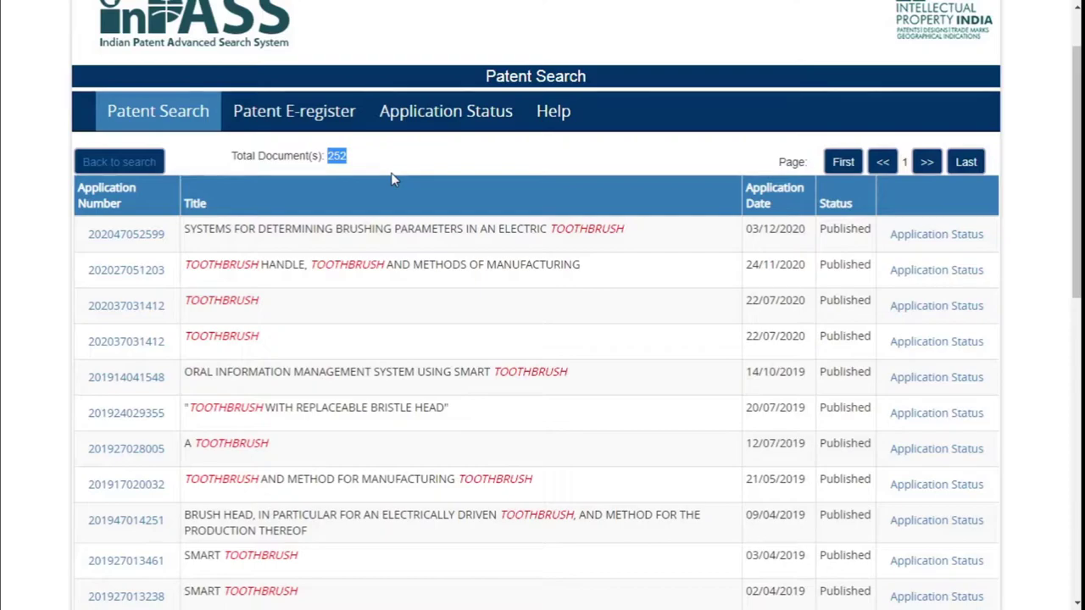
{"action": "scroll", "coordinate": [392, 179], "scroll_direction": "down", "scroll_amount": 1}
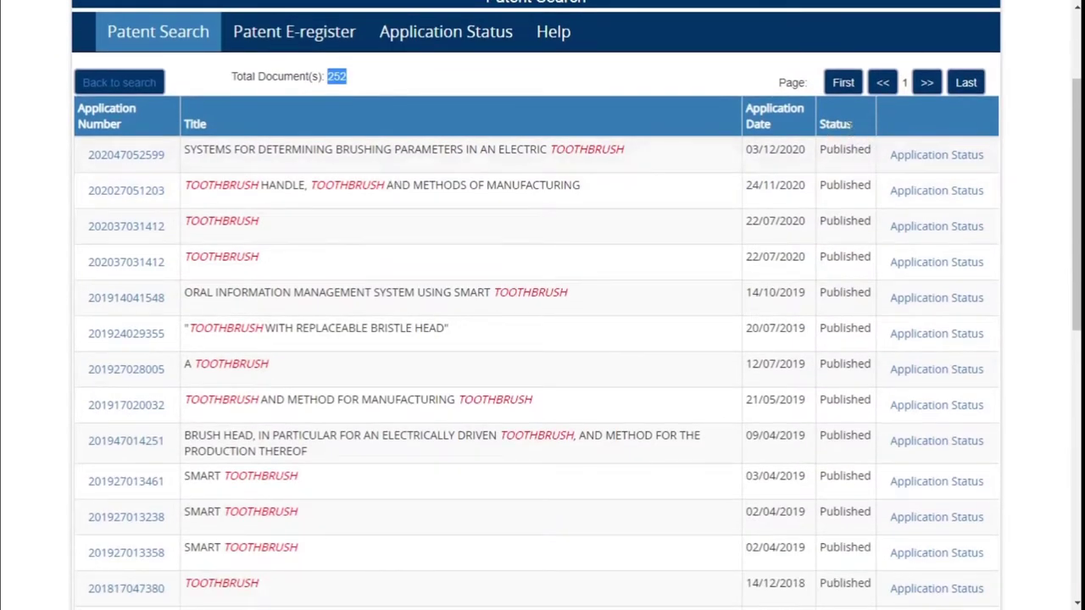
{"action": "left_click_drag", "start_coordinate": [850, 331], "coordinate": [819, 151]}
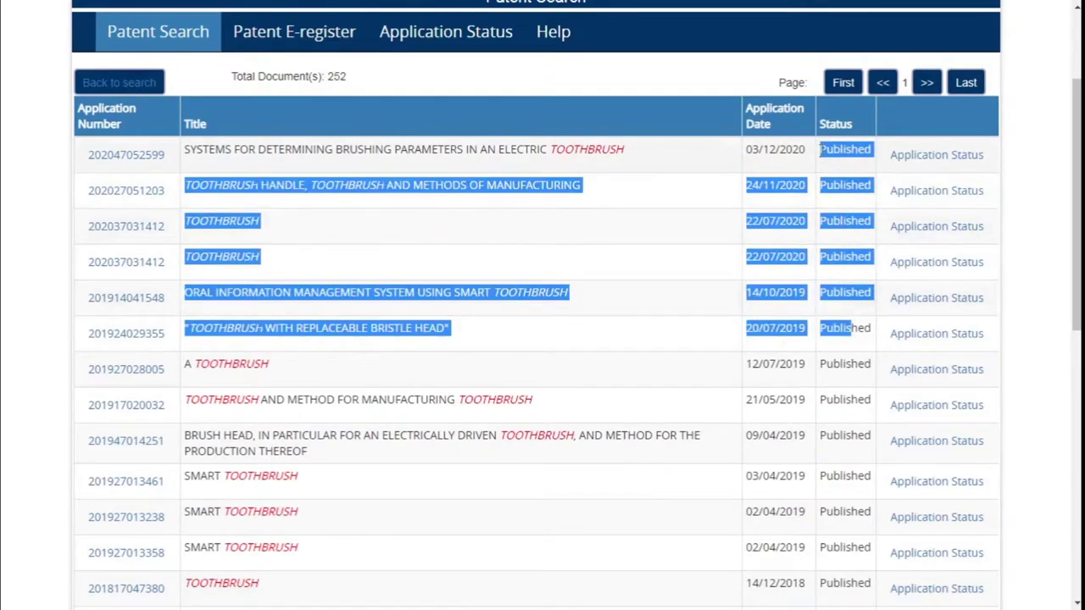
{"action": "left_click", "coordinate": [39, 347]}
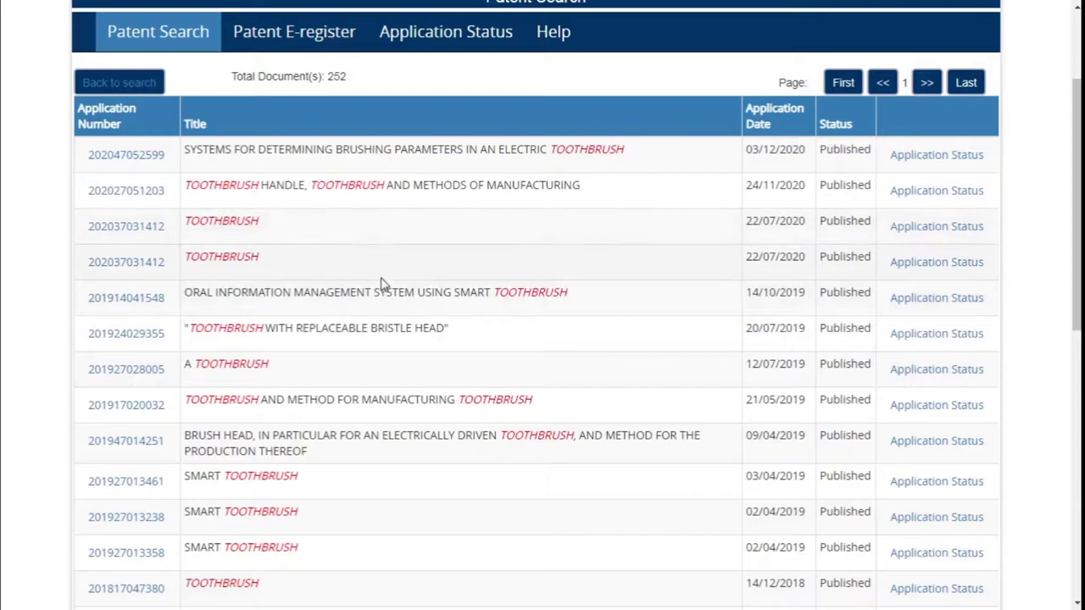
Look through the titles of the toothbrush applications on the first results page.
{"action": "scroll", "coordinate": [380, 279], "scroll_direction": "down", "scroll_amount": 1}
{"action": "scroll", "coordinate": [381, 283], "scroll_direction": "down", "scroll_amount": 1}
{"action": "scroll", "coordinate": [380, 283], "scroll_direction": "down", "scroll_amount": 1}
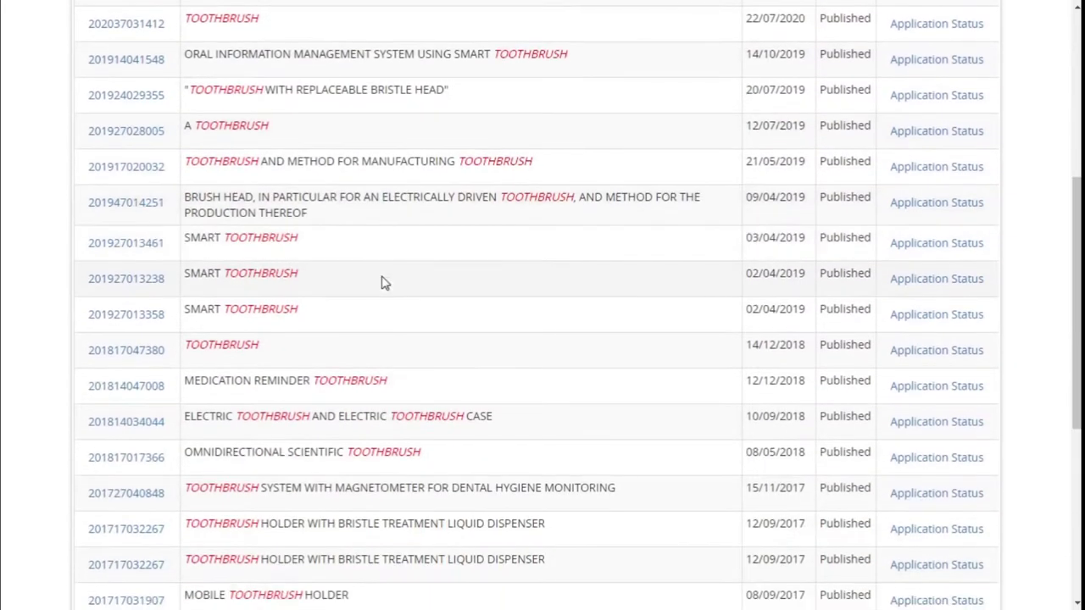
{"action": "left_click_drag", "start_coordinate": [291, 134], "coordinate": [184, 127]}
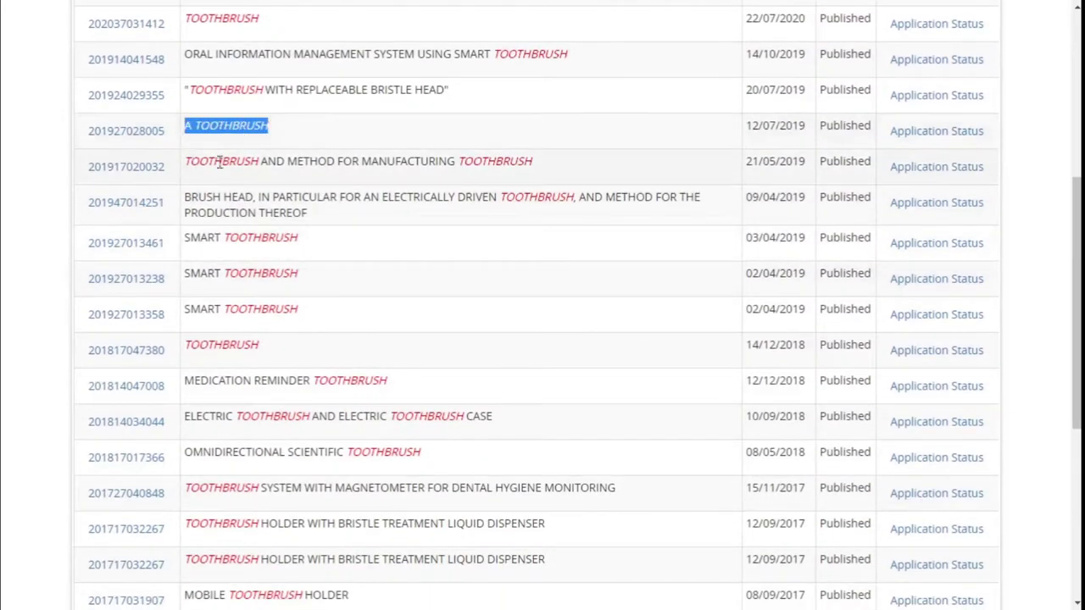
{"action": "left_click", "coordinate": [567, 168]}
{"action": "left_click_drag", "start_coordinate": [305, 174], "coordinate": [184, 165]}
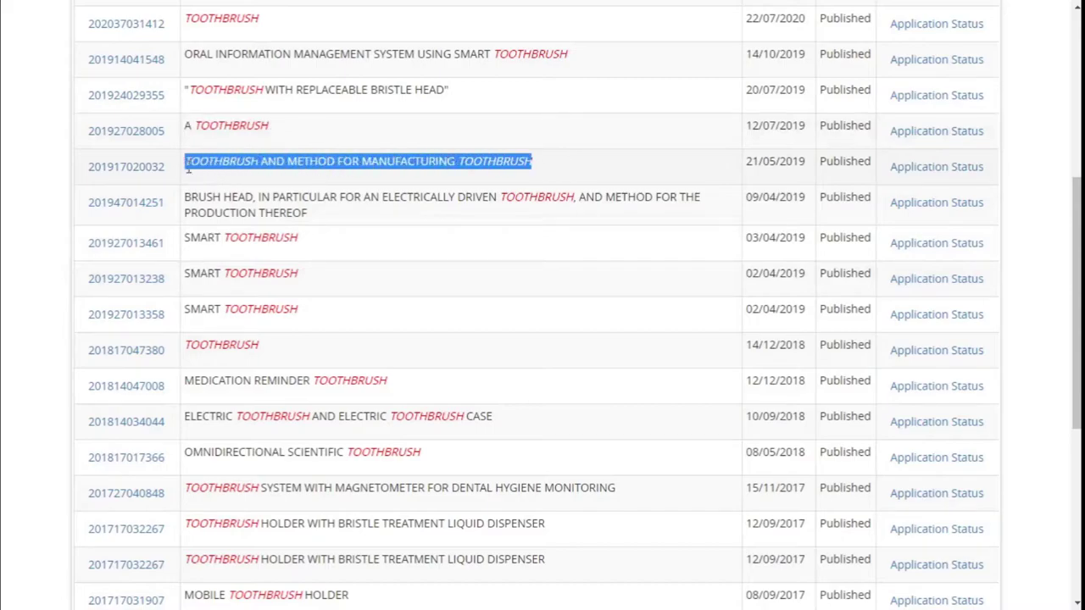
{"action": "left_click_drag", "start_coordinate": [306, 281], "coordinate": [185, 279]}
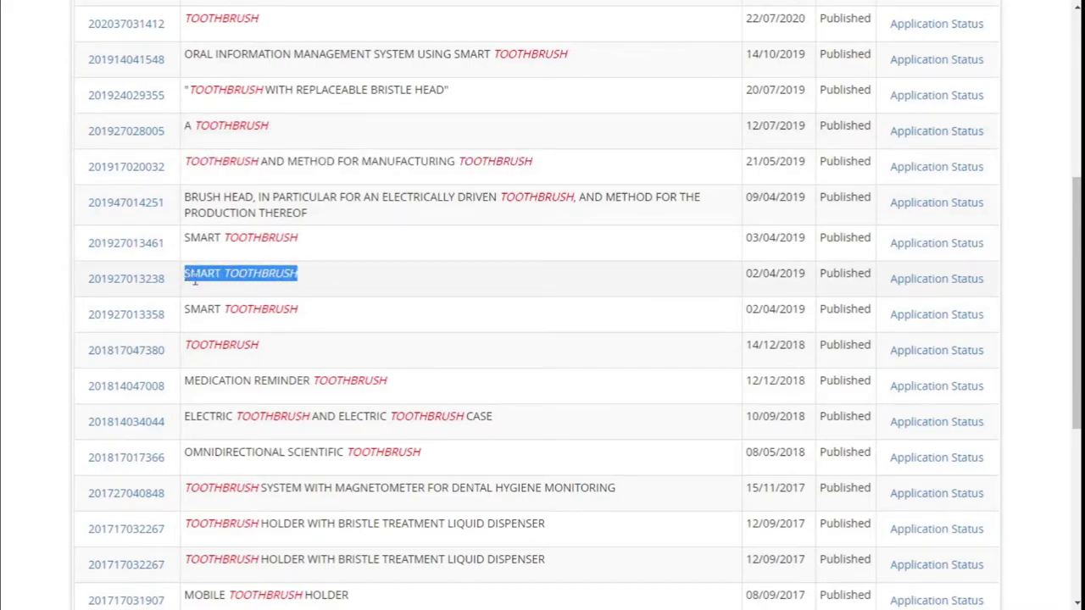
{"action": "scroll", "coordinate": [407, 302], "scroll_direction": "down", "scroll_amount": 2}
{"action": "left_click_drag", "start_coordinate": [402, 237], "coordinate": [184, 238]}
{"action": "scroll", "coordinate": [418, 307], "scroll_direction": "down", "scroll_amount": 2}
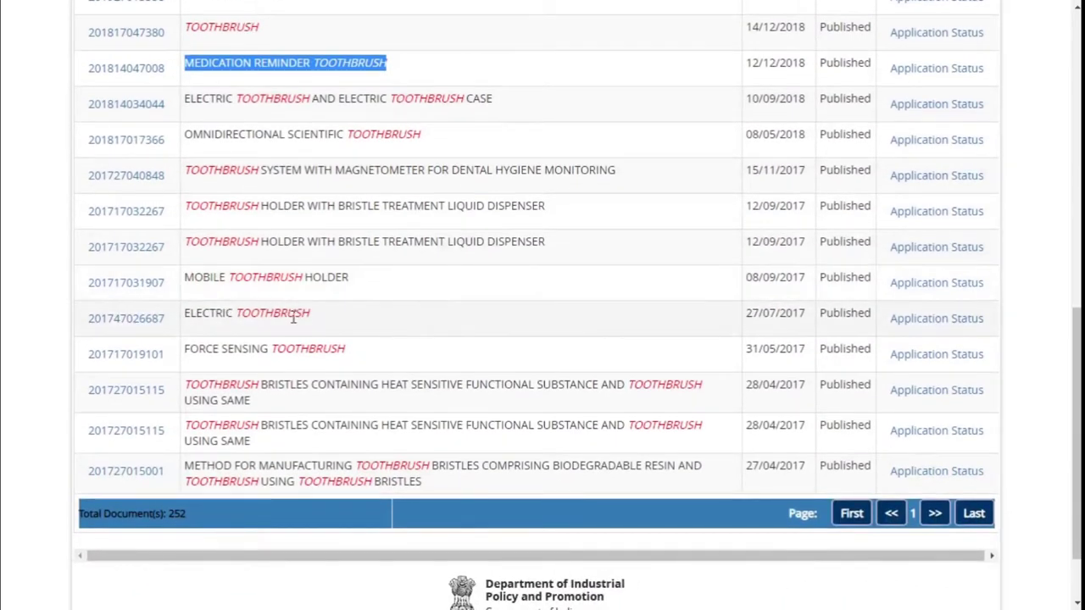
Open the record of the application titled ELECTRIC TOOTHBRUSH, dated 27/07/2017, from the results list.
{"action": "left_click_drag", "start_coordinate": [332, 317], "coordinate": [184, 313]}
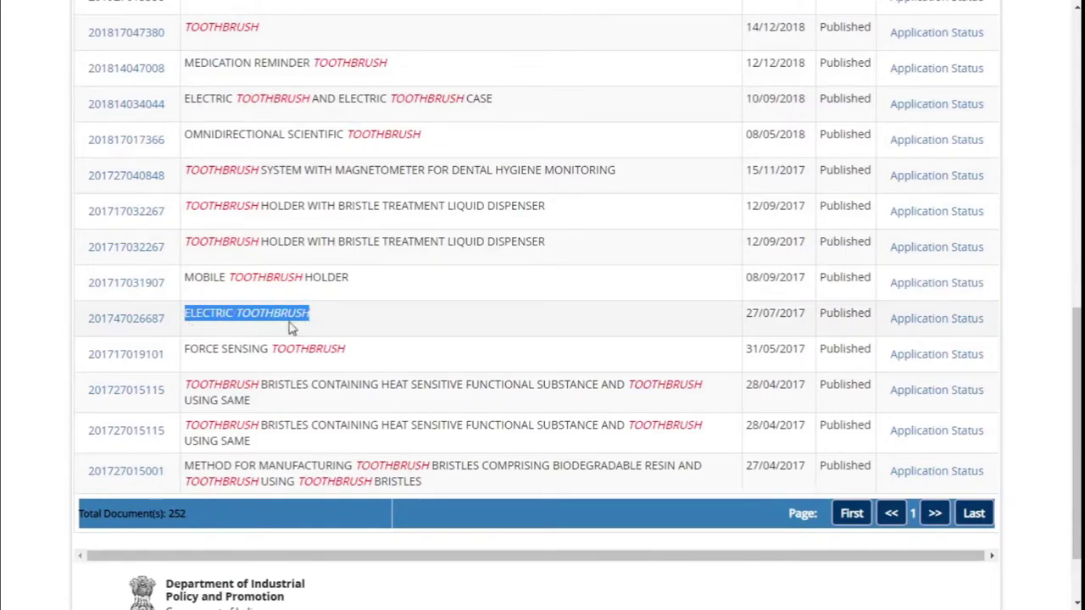
{"action": "left_click", "coordinate": [148, 332]}
{"action": "left_click", "coordinate": [138, 322]}
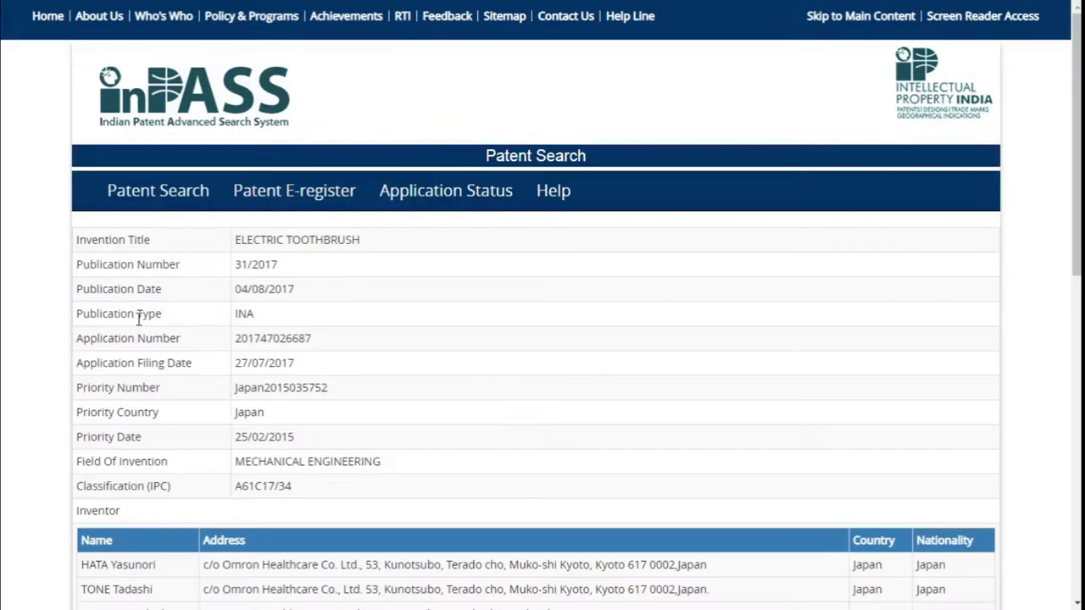
Review the application's bibliographic details, from the invention title and publication data to the priority country and date.
{"action": "scroll", "coordinate": [426, 312], "scroll_direction": "down", "scroll_amount": 1}
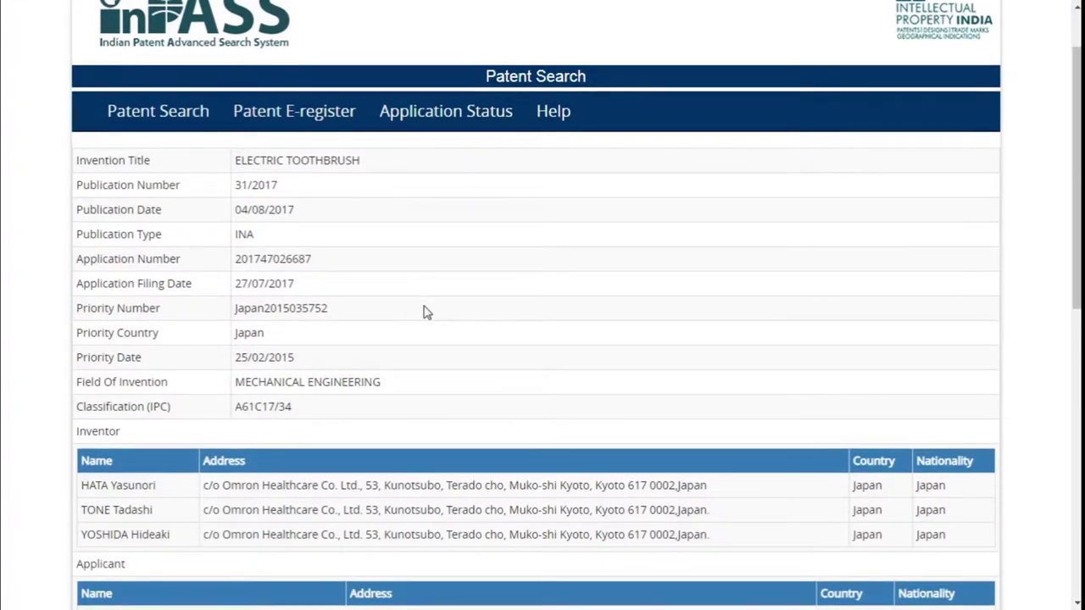
{"action": "left_click_drag", "start_coordinate": [378, 164], "coordinate": [236, 189]}
{"action": "left_click_drag", "start_coordinate": [315, 212], "coordinate": [236, 237]}
{"action": "left_click_drag", "start_coordinate": [314, 261], "coordinate": [236, 259]}
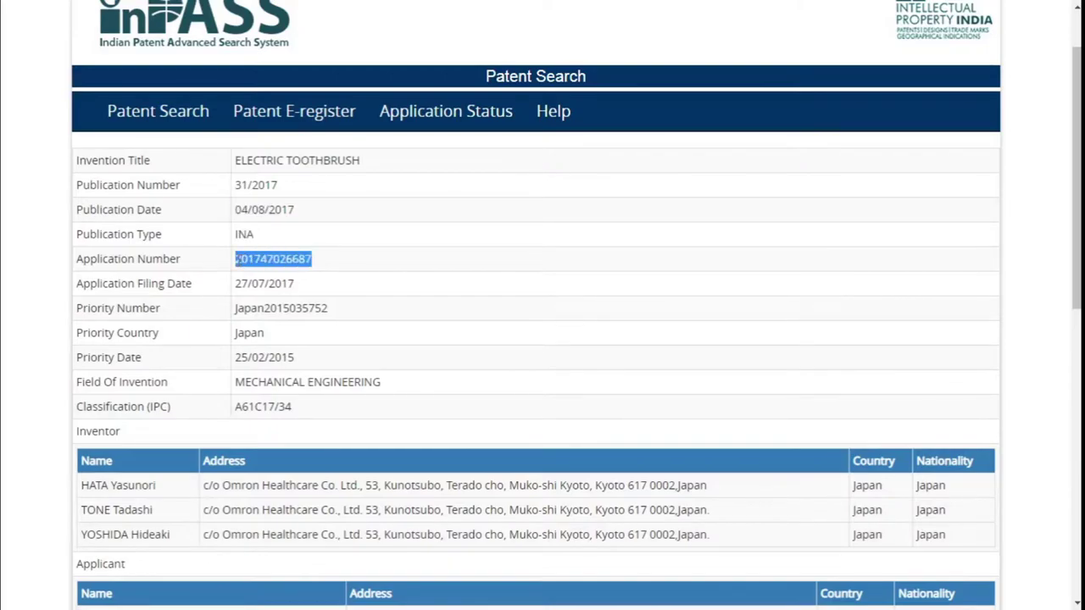
{"action": "left_click_drag", "start_coordinate": [303, 288], "coordinate": [318, 311]}
{"action": "left_click_drag", "start_coordinate": [273, 338], "coordinate": [203, 337]}
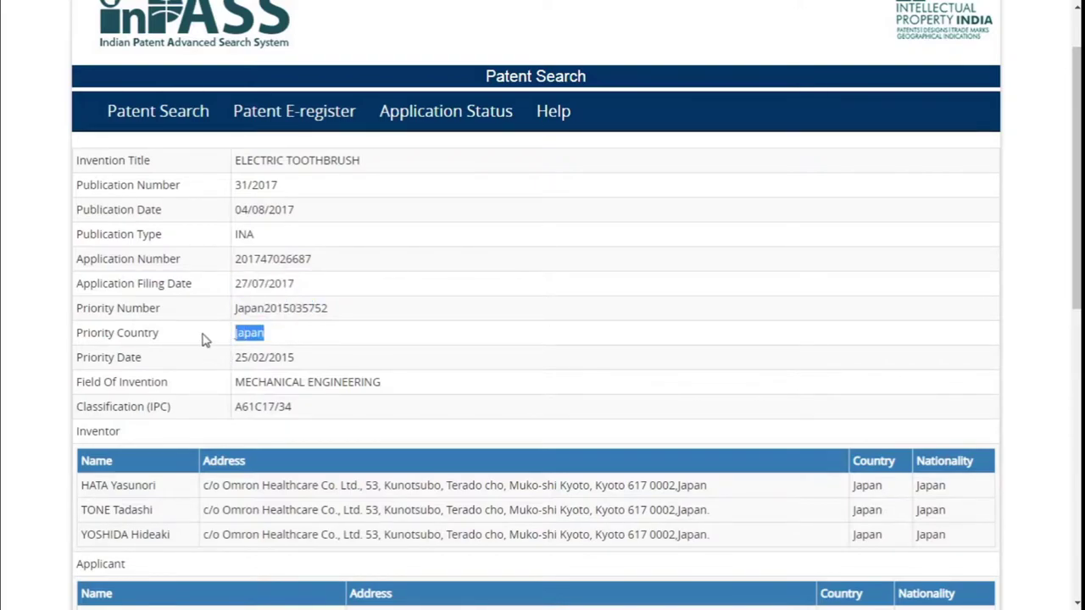
{"action": "left_click_drag", "start_coordinate": [305, 359], "coordinate": [224, 361]}
Check the application's field of invention and its IPC classification.
{"action": "scroll", "coordinate": [322, 363], "scroll_direction": "down", "scroll_amount": 1}
{"action": "left_click_drag", "start_coordinate": [175, 305], "coordinate": [77, 303]}
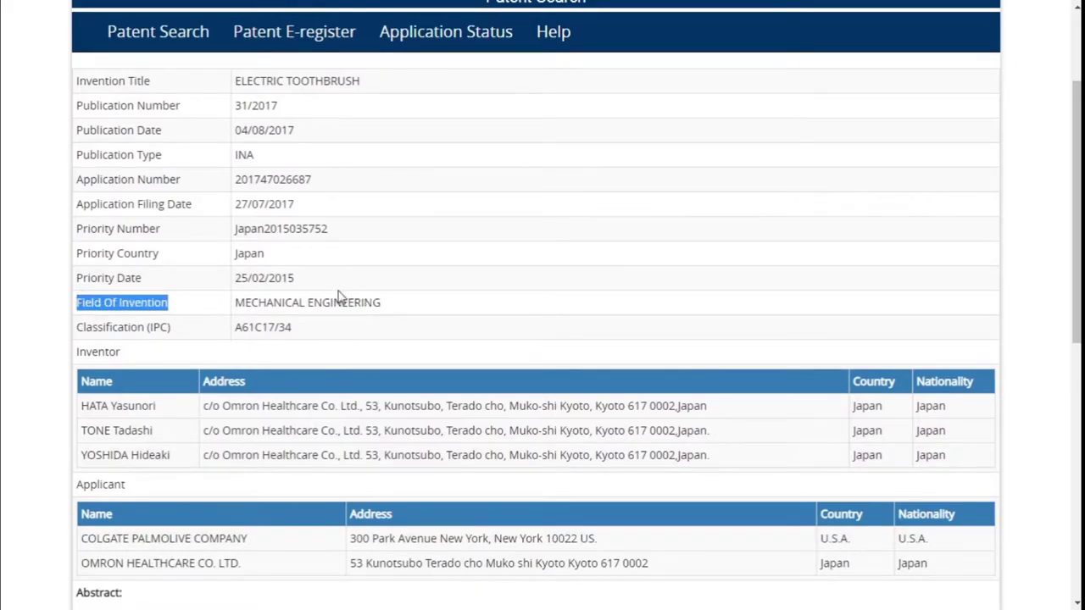
{"action": "left_click_drag", "start_coordinate": [399, 308], "coordinate": [234, 303]}
{"action": "left_click_drag", "start_coordinate": [179, 330], "coordinate": [150, 328]}
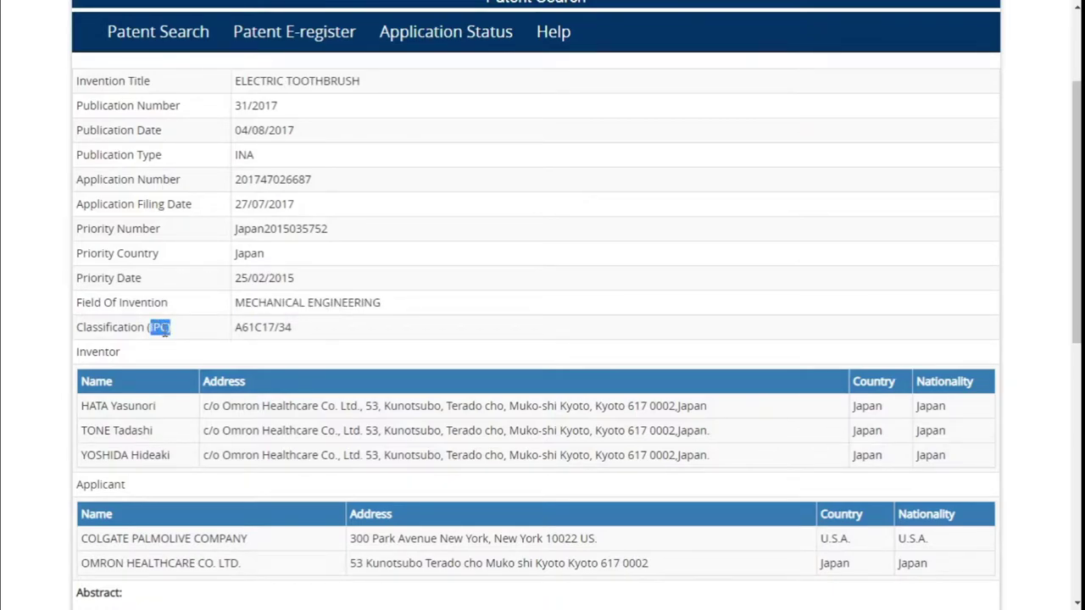
{"action": "left_click", "coordinate": [212, 332]}
{"action": "scroll", "coordinate": [231, 333], "scroll_direction": "down", "scroll_amount": 3}
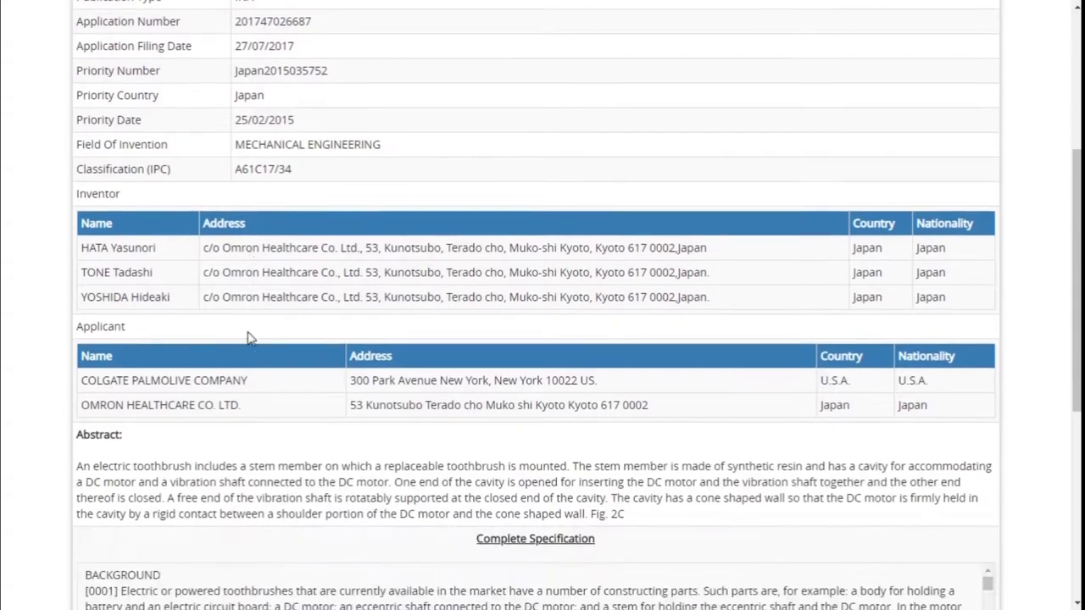
Examine the inventor table, including the names, addresses, countries and nationalities.
{"action": "left_click_drag", "start_coordinate": [137, 198], "coordinate": [76, 197]}
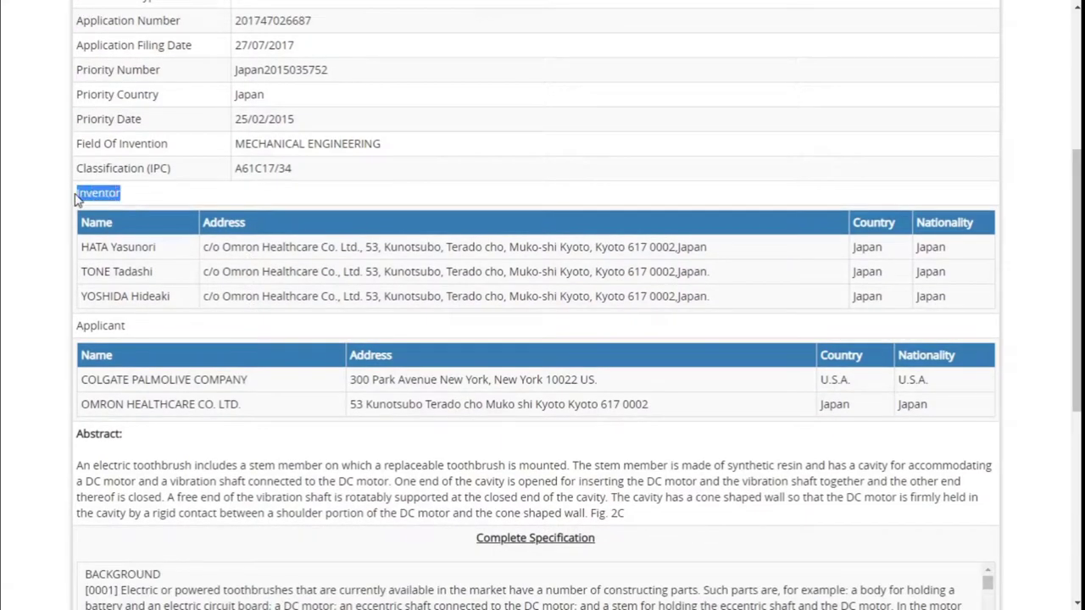
{"action": "left_click_drag", "start_coordinate": [161, 249], "coordinate": [79, 248]}
{"action": "left_click_drag", "start_coordinate": [161, 272], "coordinate": [82, 274]}
{"action": "left_click_drag", "start_coordinate": [171, 299], "coordinate": [116, 261]}
{"action": "left_click", "coordinate": [818, 285]}
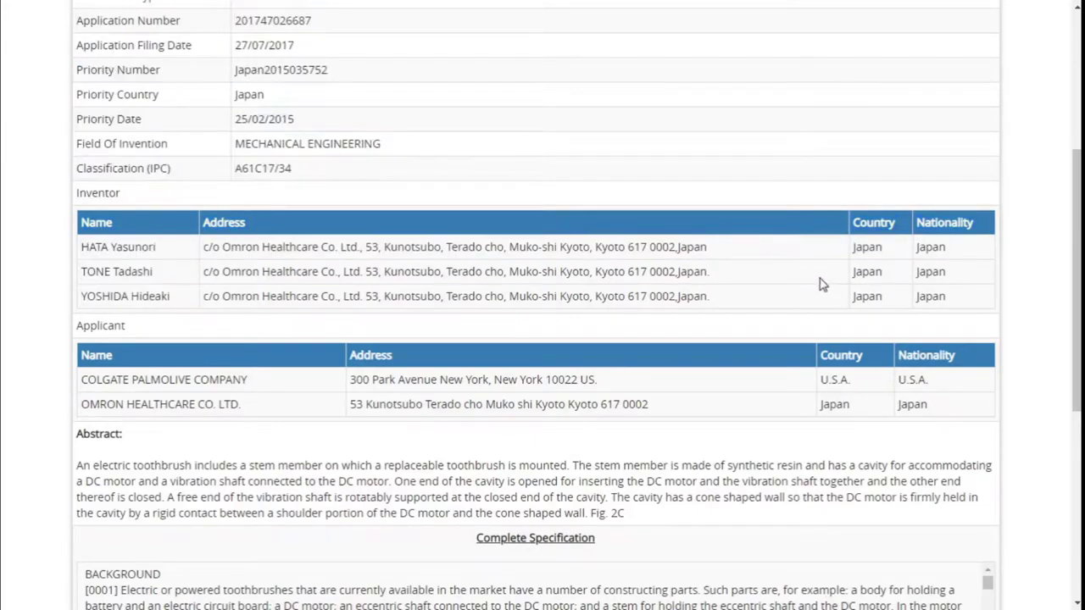
{"action": "left_click_drag", "start_coordinate": [770, 302], "coordinate": [88, 249]}
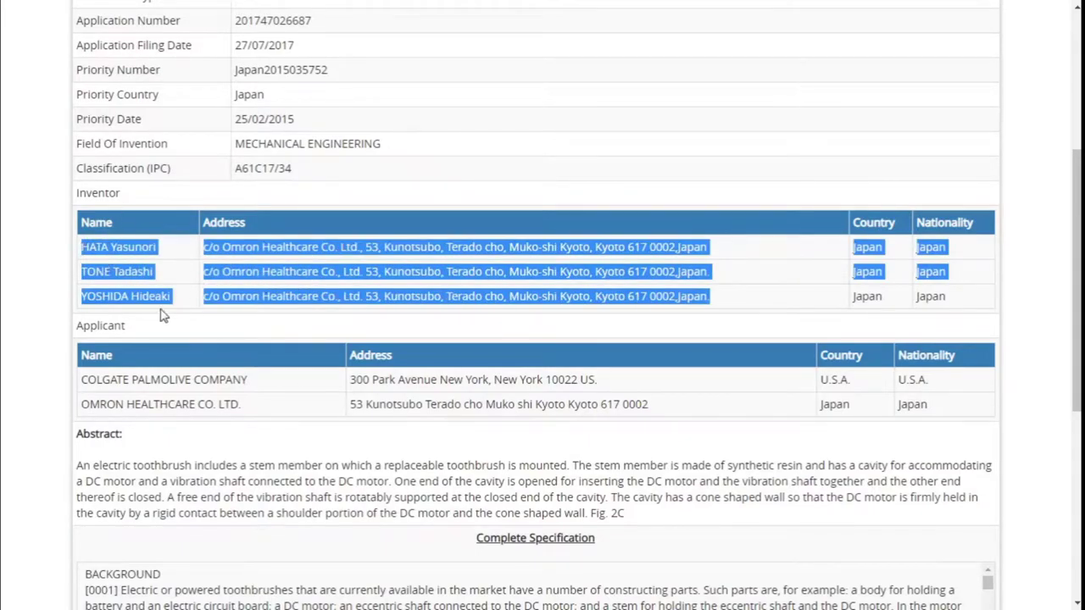
{"action": "left_click", "coordinate": [70, 335], "text": "shift"}
{"action": "left_click", "coordinate": [70, 335]}
Examine the names of the two applicant companies in the applicant table.
{"action": "left_click_drag", "start_coordinate": [260, 386], "coordinate": [85, 381]}
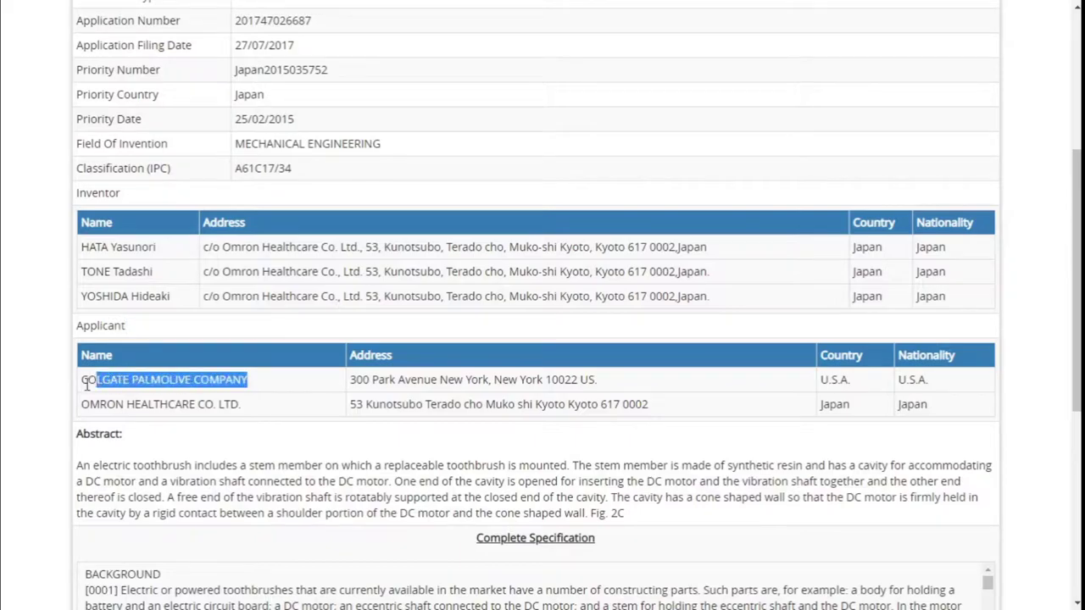
{"action": "left_click", "coordinate": [154, 399]}
{"action": "left_click_drag", "start_coordinate": [260, 409], "coordinate": [80, 406]}
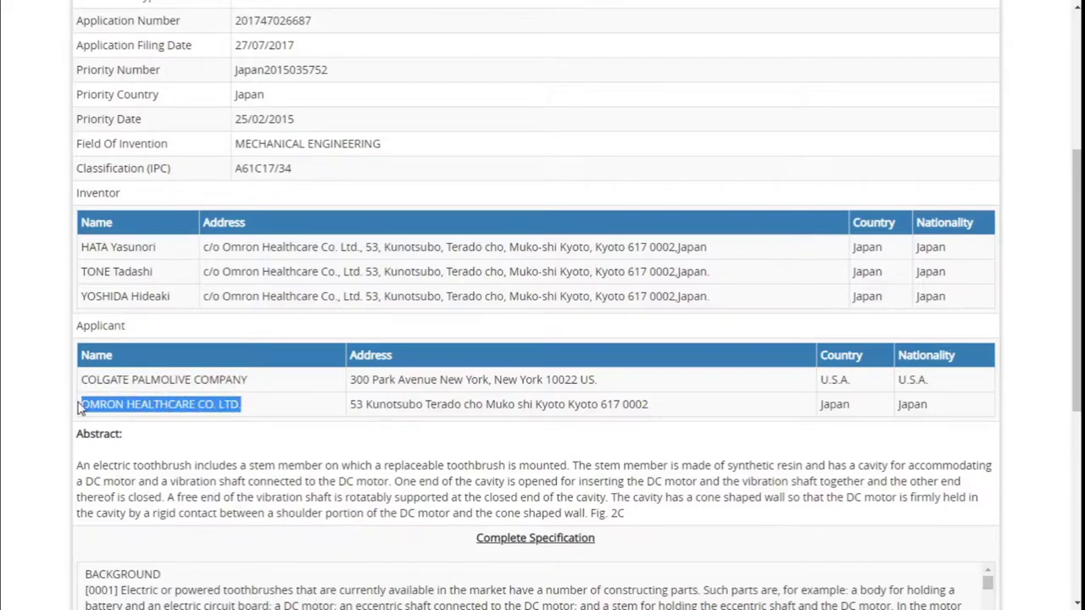
{"action": "left_click", "coordinate": [288, 392]}
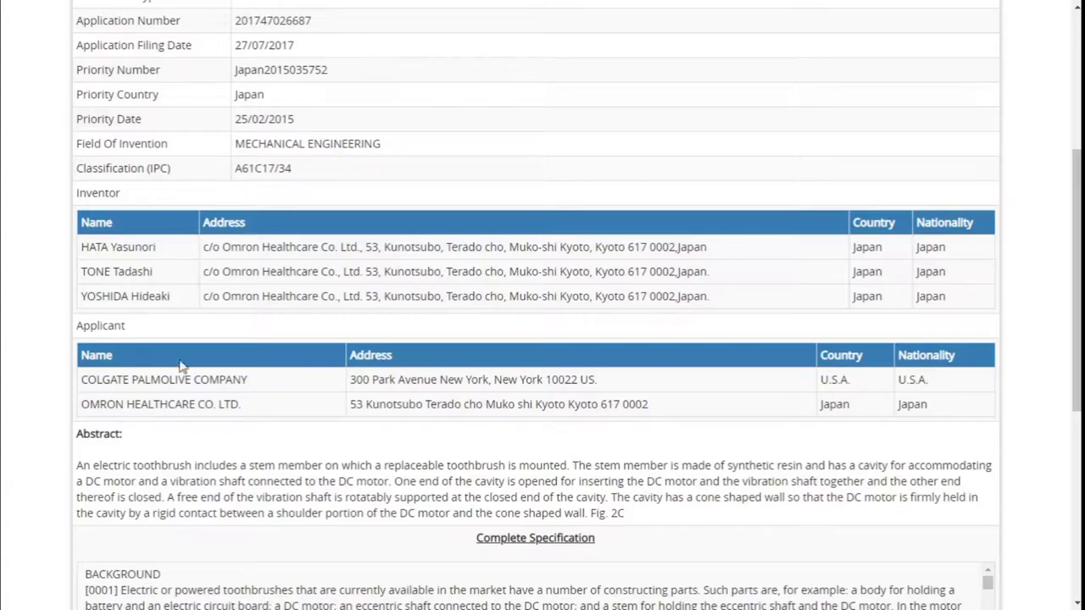
{"action": "left_click_drag", "start_coordinate": [252, 383], "coordinate": [82, 381]}
{"action": "left_click_drag", "start_coordinate": [280, 409], "coordinate": [87, 410]}
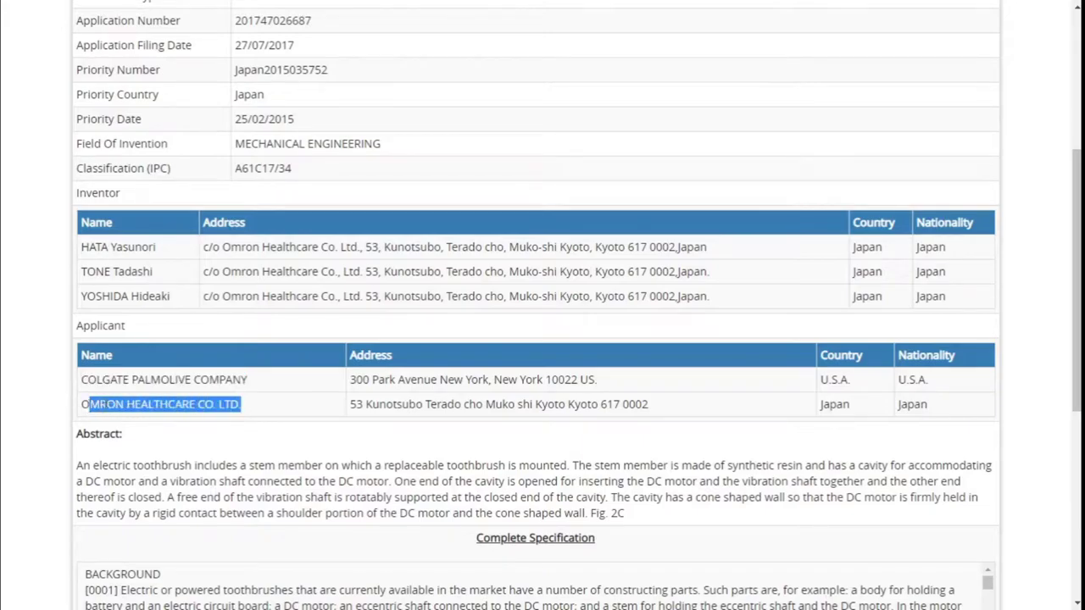
{"action": "left_click", "coordinate": [275, 388]}
{"action": "left_click_drag", "start_coordinate": [258, 386], "coordinate": [81, 381]}
{"action": "left_click_drag", "start_coordinate": [248, 410], "coordinate": [81, 409]}
{"action": "left_click_drag", "start_coordinate": [83, 383], "coordinate": [281, 405]}
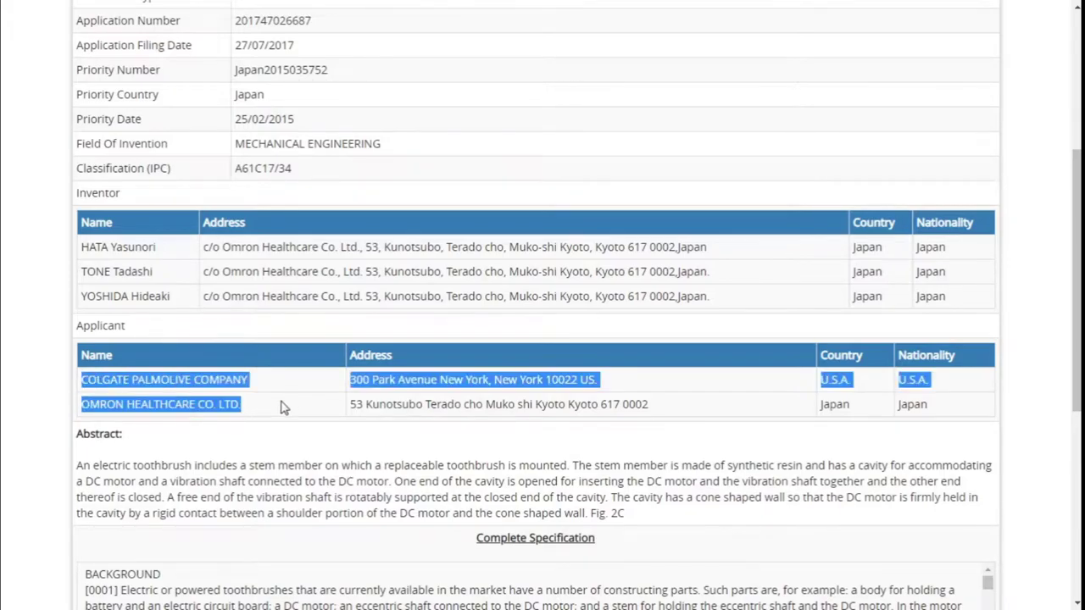
{"action": "left_click", "coordinate": [299, 409]}
Read the abstract of the electric toothbrush application and skim the embedded complete specification text.
{"action": "scroll", "coordinate": [356, 419], "scroll_direction": "down", "scroll_amount": 6}
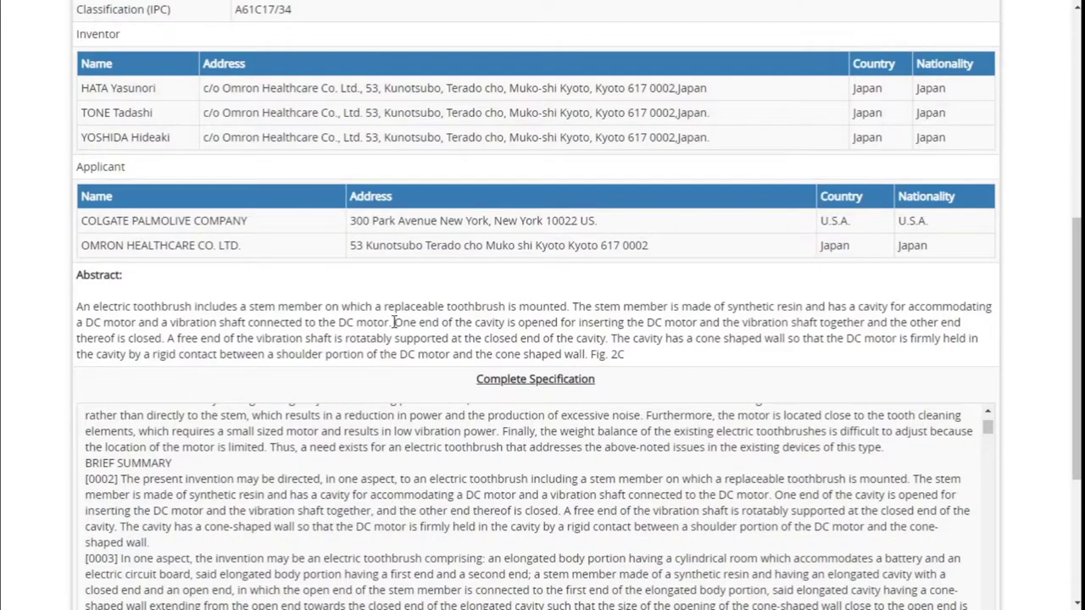
{"action": "scroll", "coordinate": [391, 325], "scroll_direction": "up", "scroll_amount": 2}
{"action": "scroll", "coordinate": [392, 325], "scroll_direction": "down", "scroll_amount": 2}
{"action": "left_click_drag", "start_coordinate": [76, 306], "coordinate": [680, 293]}
{"action": "scroll", "coordinate": [706, 322], "scroll_direction": "down", "scroll_amount": 2}
{"action": "left_click", "coordinate": [654, 279]}
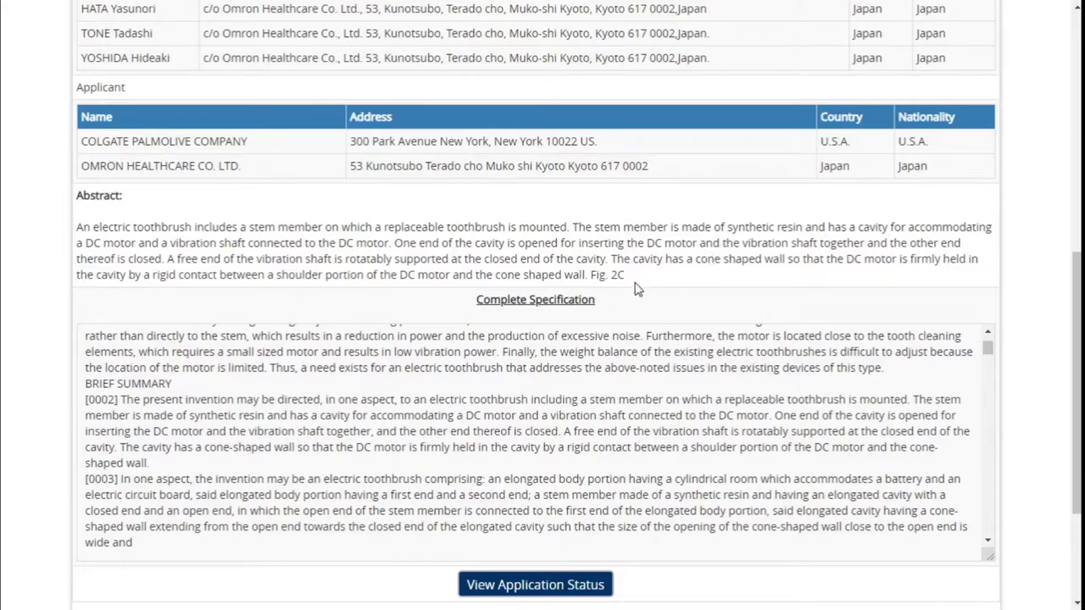
{"action": "left_click_drag", "start_coordinate": [642, 286], "coordinate": [619, 282]}
{"action": "left_click", "coordinate": [643, 266]}
{"action": "scroll", "coordinate": [562, 280], "scroll_direction": "down", "scroll_amount": 1}
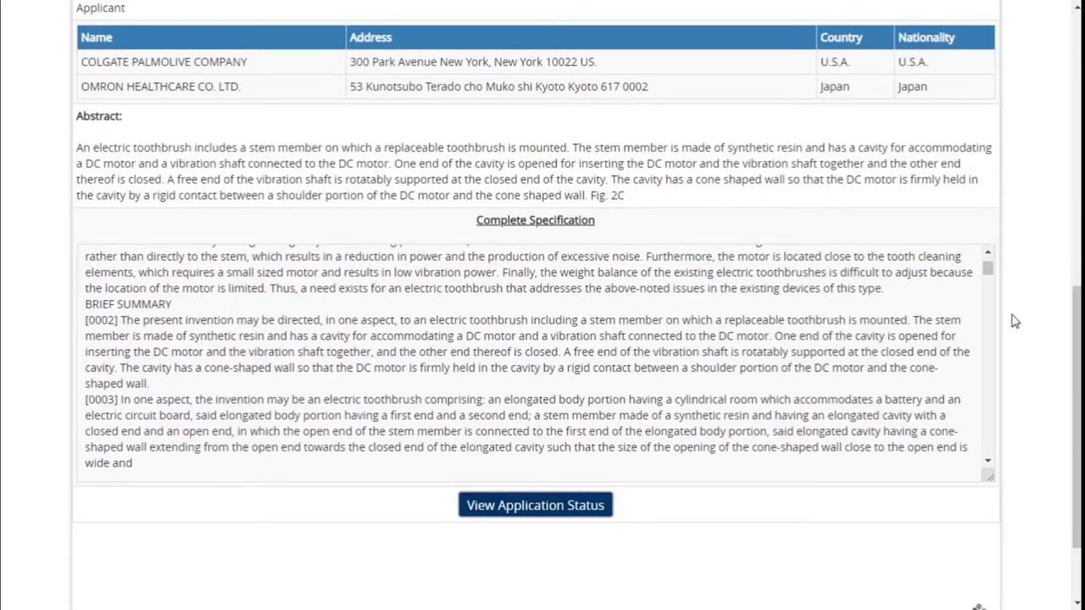
{"action": "left_click_drag", "start_coordinate": [988, 267], "coordinate": [988, 345]}
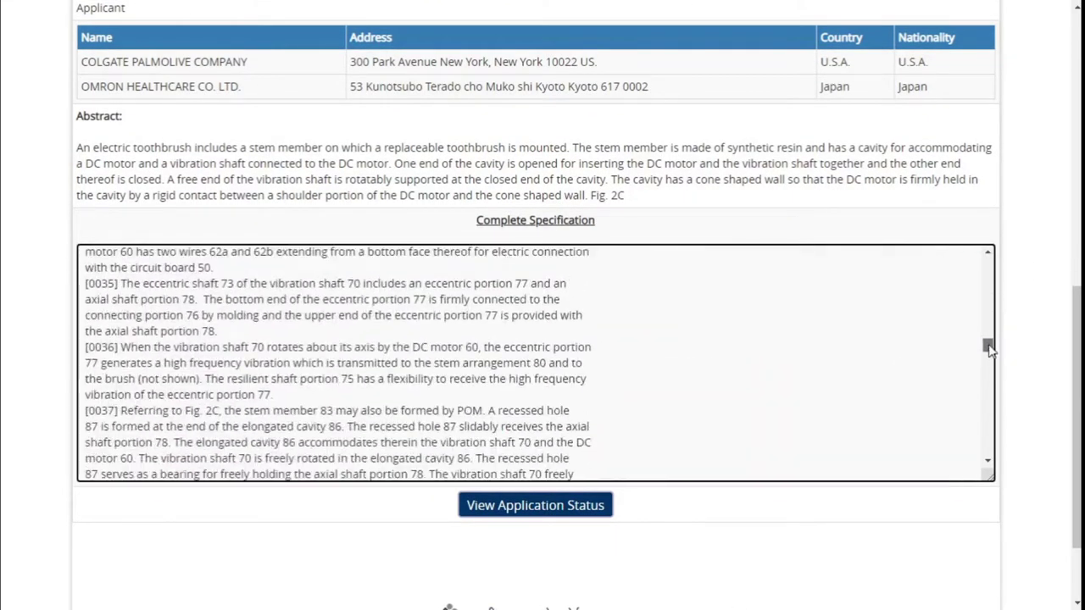
Open the application status page and examine the current status and the stages from Filed to Under Examination.
{"action": "left_click", "coordinate": [534, 509]}
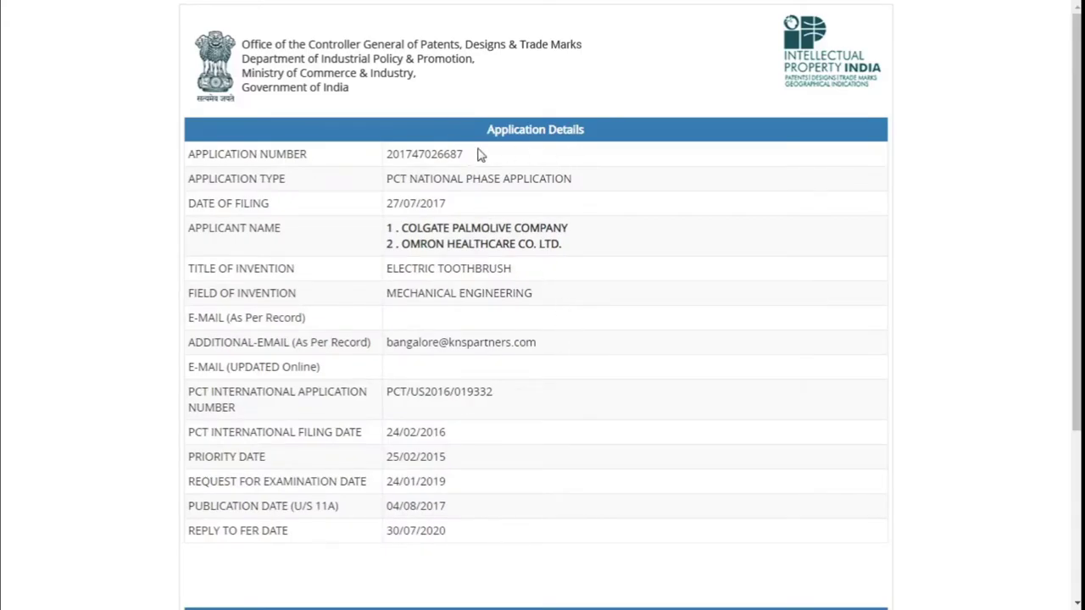
{"action": "scroll", "coordinate": [450, 261], "scroll_direction": "down", "scroll_amount": 3}
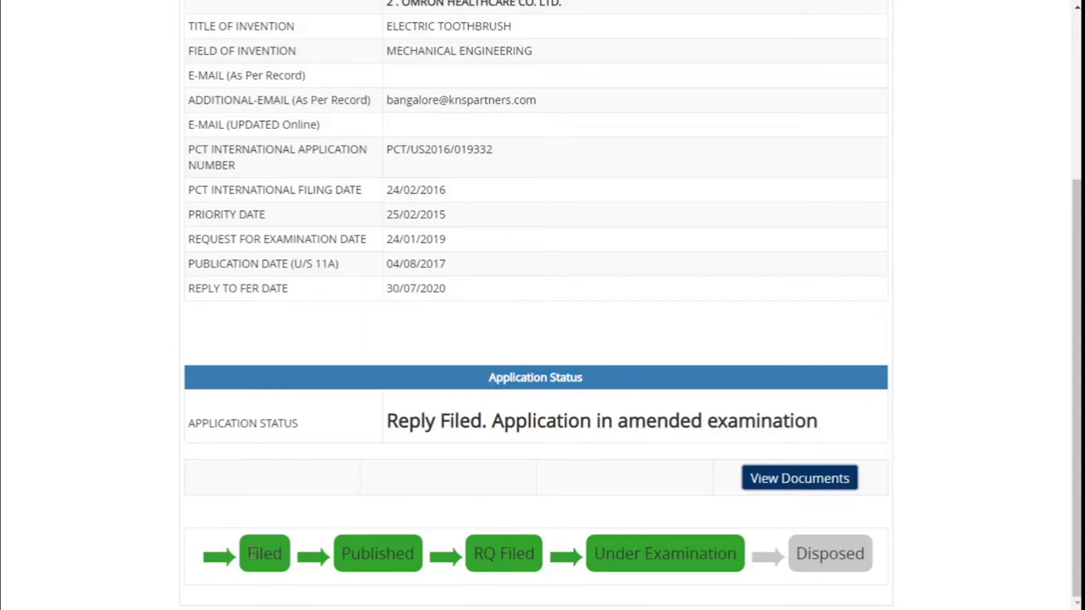
{"action": "double_click", "coordinate": [262, 554]}
{"action": "left_click_drag", "start_coordinate": [343, 553], "coordinate": [415, 553]}
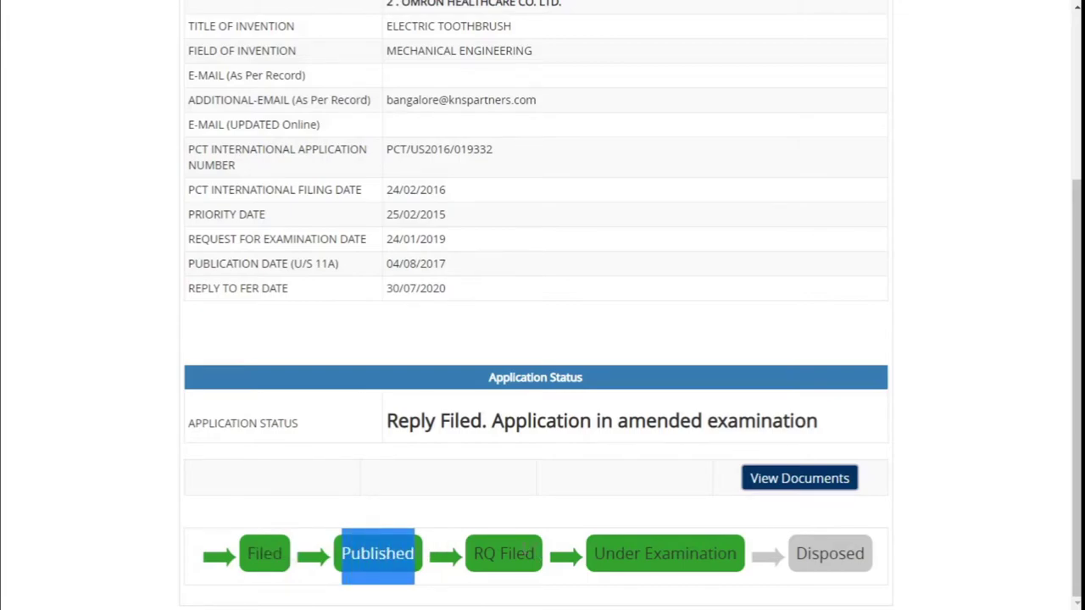
{"action": "left_click_drag", "start_coordinate": [475, 553], "coordinate": [737, 554]}
{"action": "left_click", "coordinate": [684, 493]}
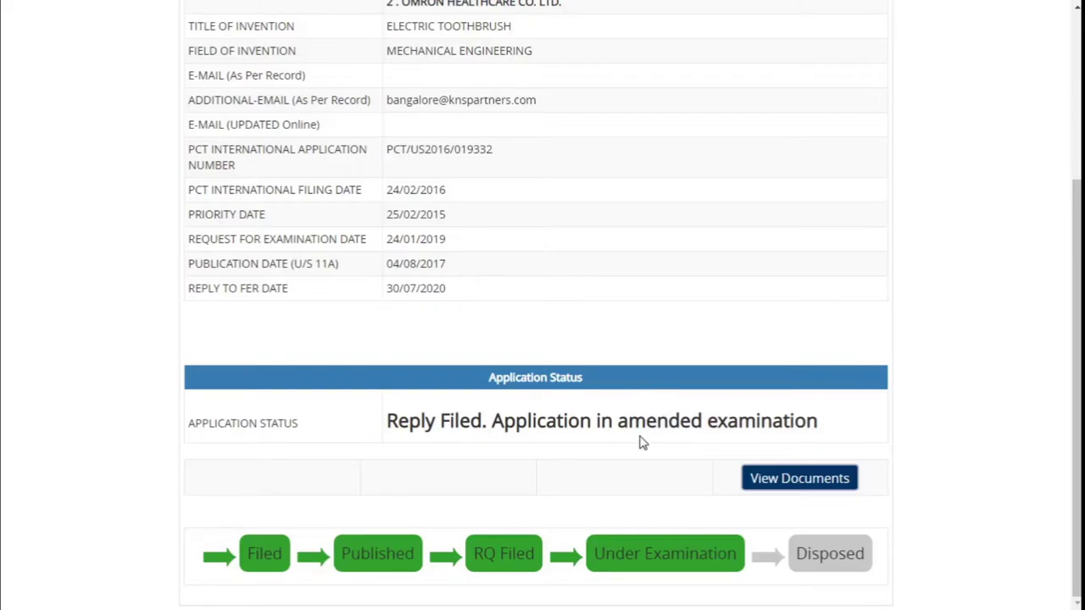
Open the list of documents filed for the application and check the upload dates.
{"action": "left_click", "coordinate": [787, 483]}
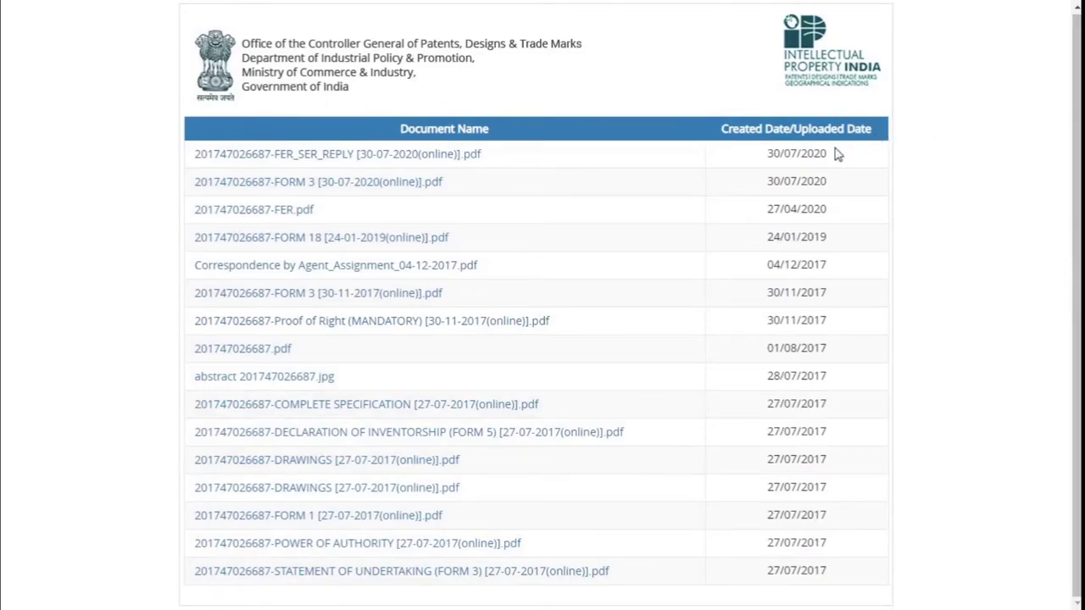
{"action": "left_click_drag", "start_coordinate": [826, 154], "coordinate": [773, 153]}
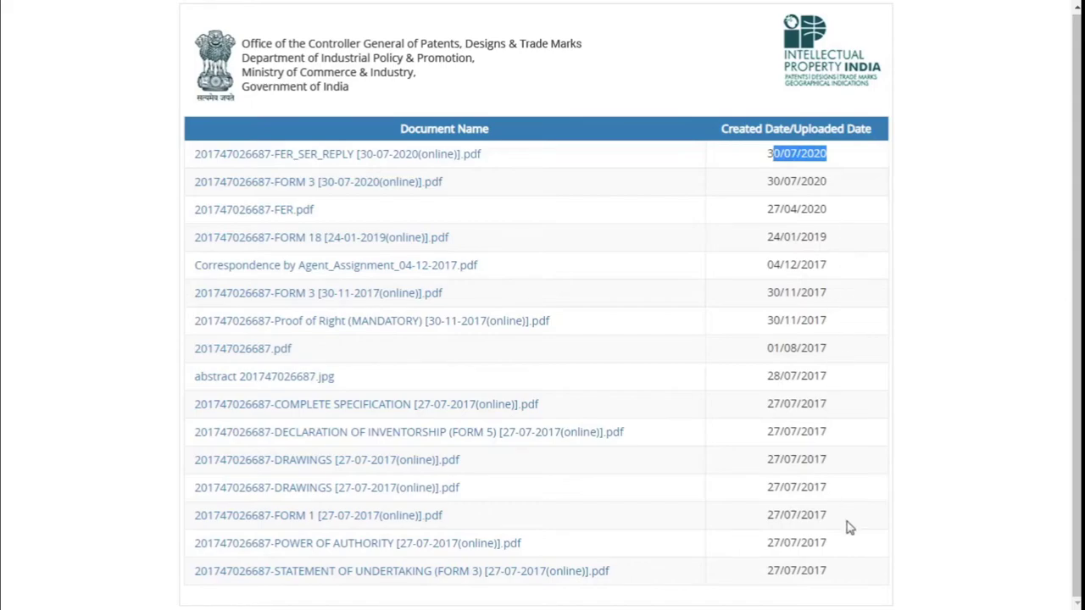
{"action": "left_click", "coordinate": [988, 297]}
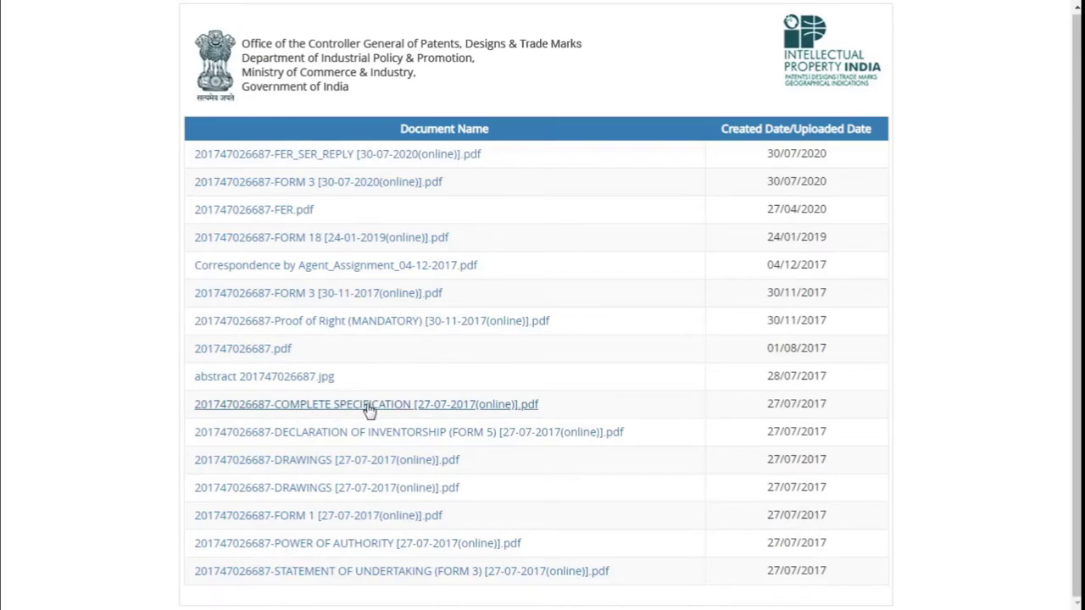
Open the COMPLETE SPECIFICATION PDF dated 27-07-2017 and check the title and applicant section on its first page.
{"action": "left_click", "coordinate": [456, 410]}
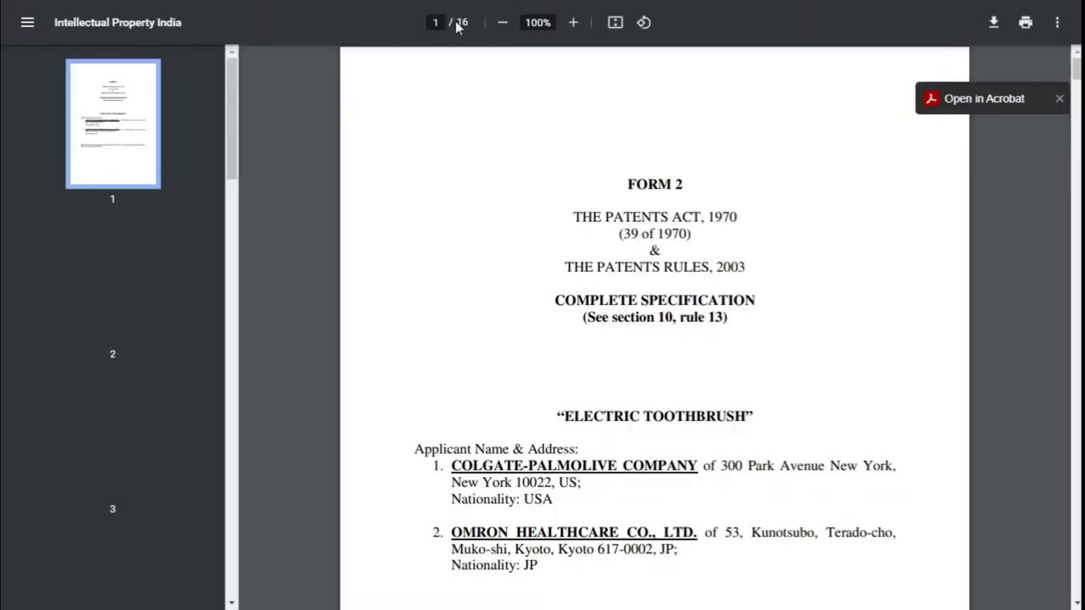
{"action": "scroll", "coordinate": [625, 299], "scroll_direction": "down", "scroll_amount": 5}
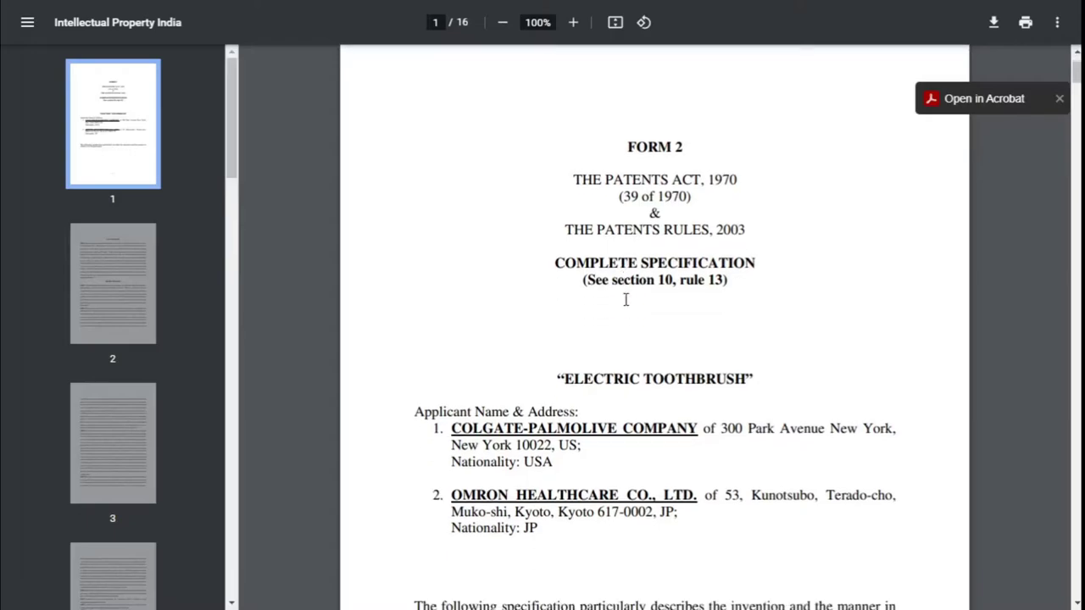
{"action": "left_click_drag", "start_coordinate": [565, 178], "coordinate": [759, 172]}
{"action": "left_click_drag", "start_coordinate": [414, 210], "coordinate": [597, 203]}
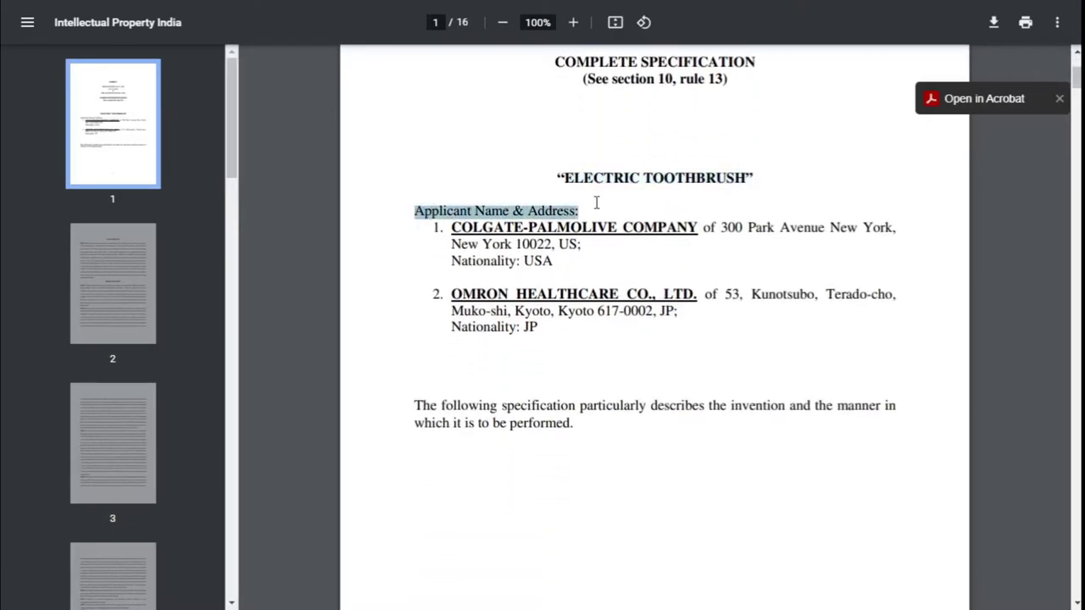
Look through the Background and Brief Summary sections of the complete specification.
{"action": "scroll", "coordinate": [584, 326], "scroll_direction": "down", "scroll_amount": 10}
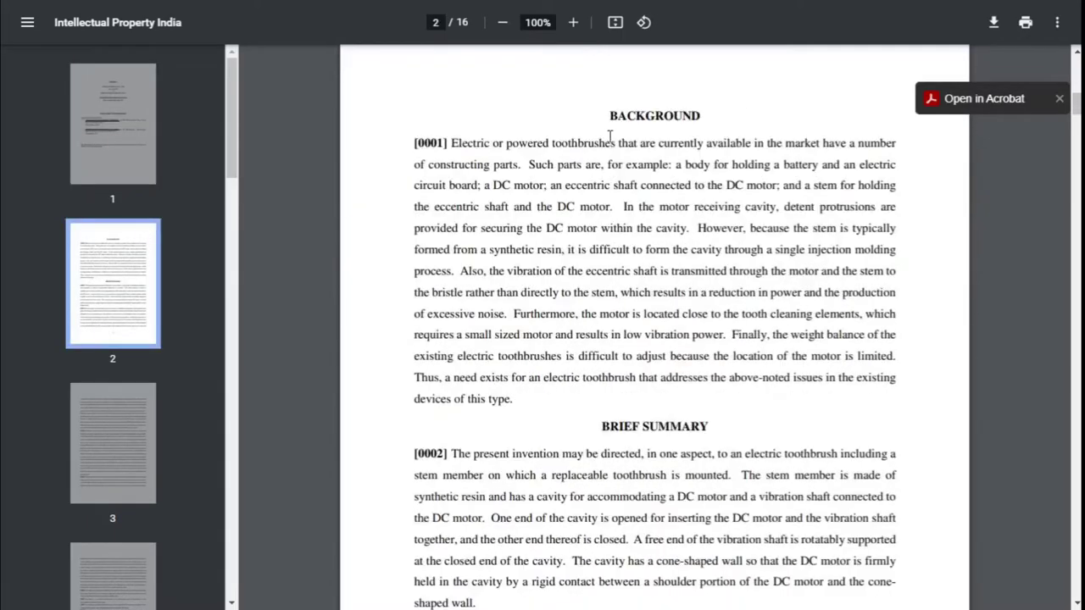
{"action": "left_click_drag", "start_coordinate": [604, 116], "coordinate": [708, 105]}
{"action": "left_click", "coordinate": [722, 433]}
{"action": "scroll", "coordinate": [605, 427], "scroll_direction": "down", "scroll_amount": 9}
{"action": "scroll", "coordinate": [610, 432], "scroll_direction": "down", "scroll_amount": 18}
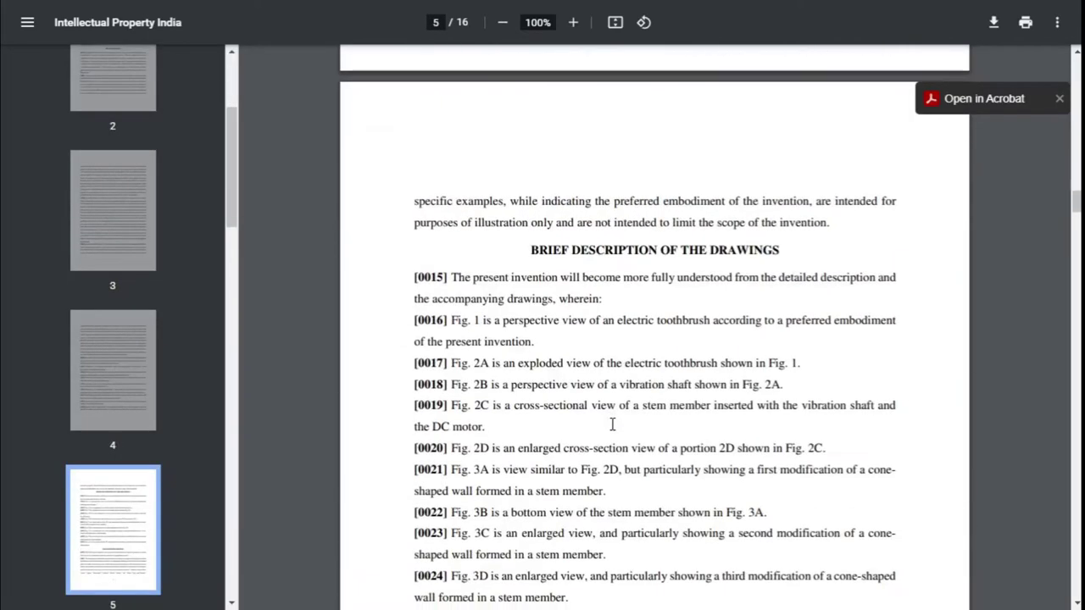
Look through the Brief Description of the Drawings and the Detailed Description in the specification.
{"action": "scroll", "coordinate": [611, 424], "scroll_direction": "down", "scroll_amount": 2}
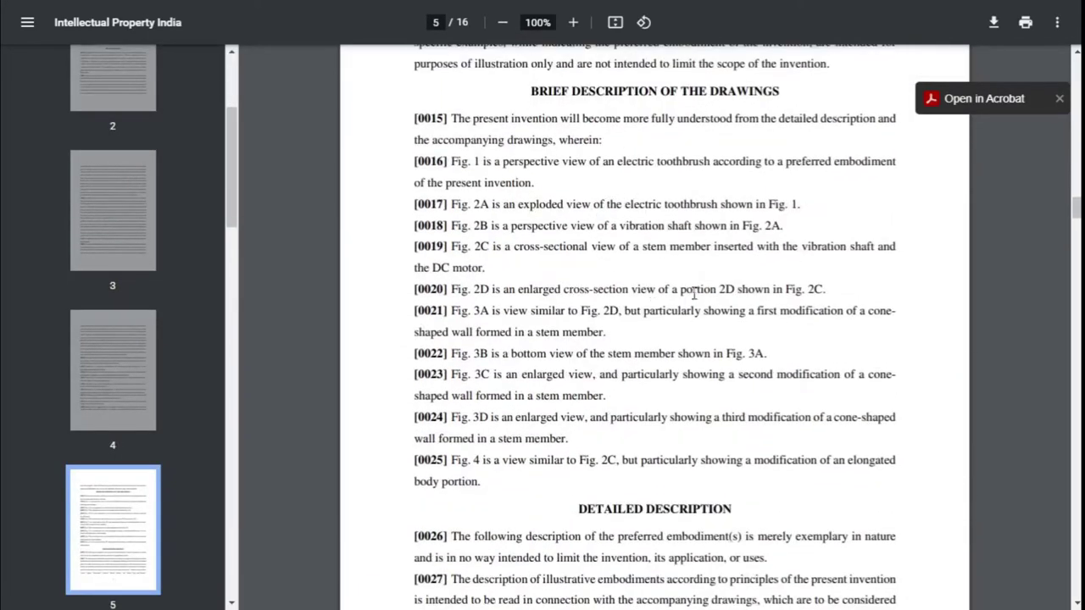
{"action": "scroll", "coordinate": [694, 292], "scroll_direction": "down", "scroll_amount": 2}
{"action": "scroll", "coordinate": [658, 322], "scroll_direction": "up", "scroll_amount": 2}
{"action": "scroll", "coordinate": [642, 271], "scroll_direction": "down", "scroll_amount": 3}
{"action": "left_click_drag", "start_coordinate": [581, 273], "coordinate": [679, 322]}
{"action": "scroll", "coordinate": [676, 332], "scroll_direction": "down", "scroll_amount": 8}
{"action": "scroll", "coordinate": [676, 332], "scroll_direction": "down", "scroll_amount": 17}
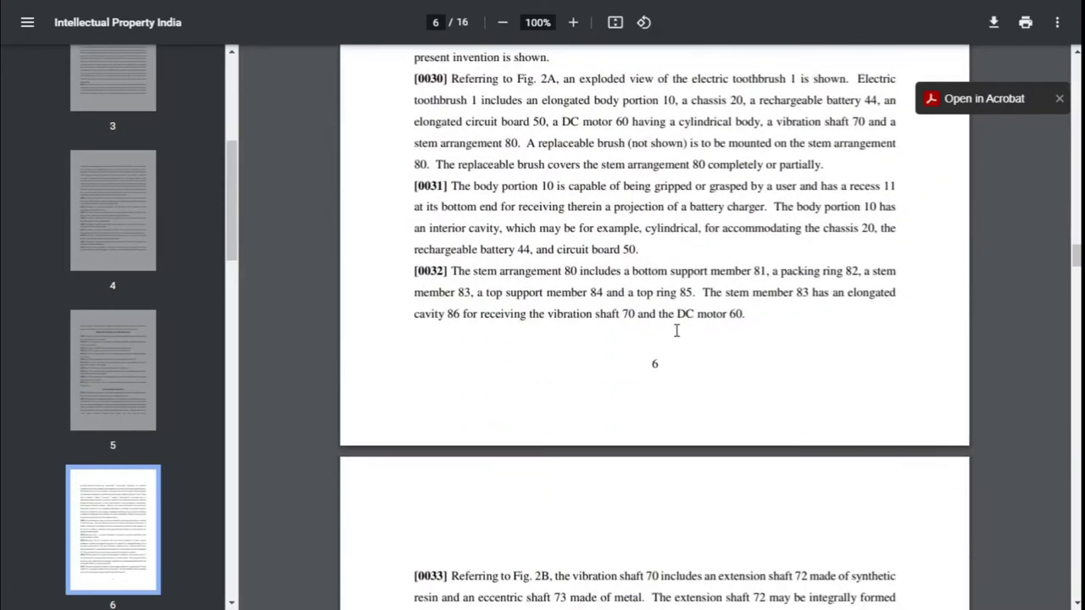
{"action": "scroll", "coordinate": [677, 333], "scroll_direction": "down", "scroll_amount": 5}
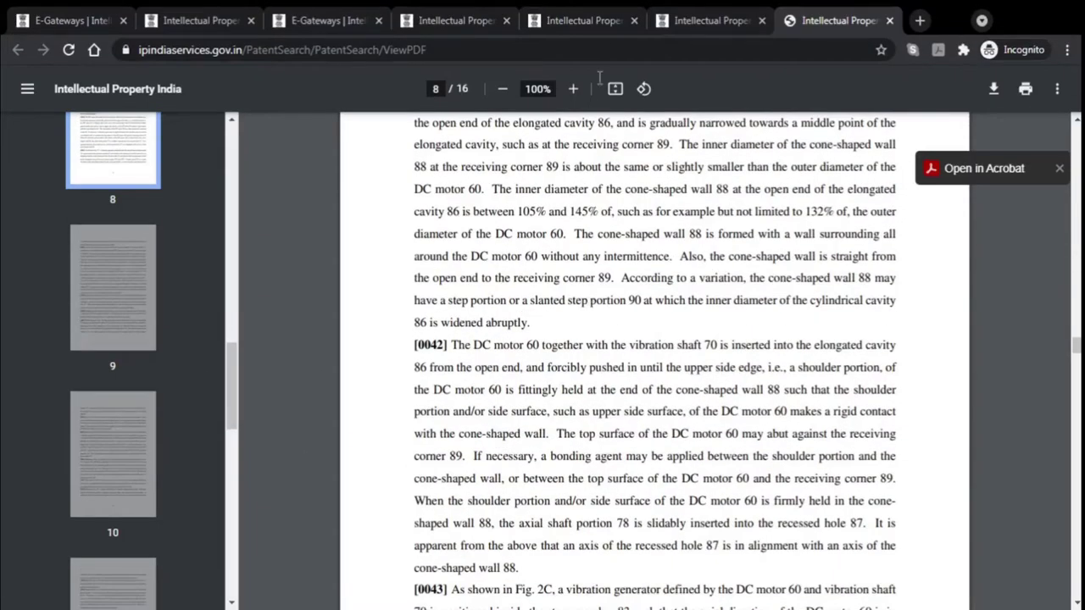
Close the complete specification PDF and return to the application's document list.
{"action": "left_click", "coordinate": [690, 17]}
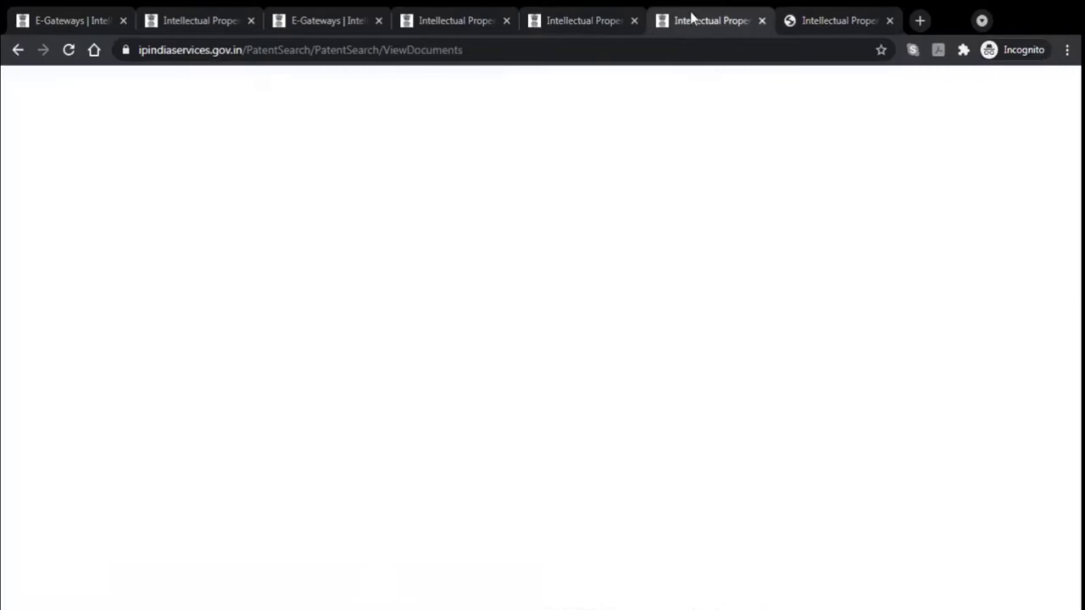
{"action": "left_click", "coordinate": [888, 21]}
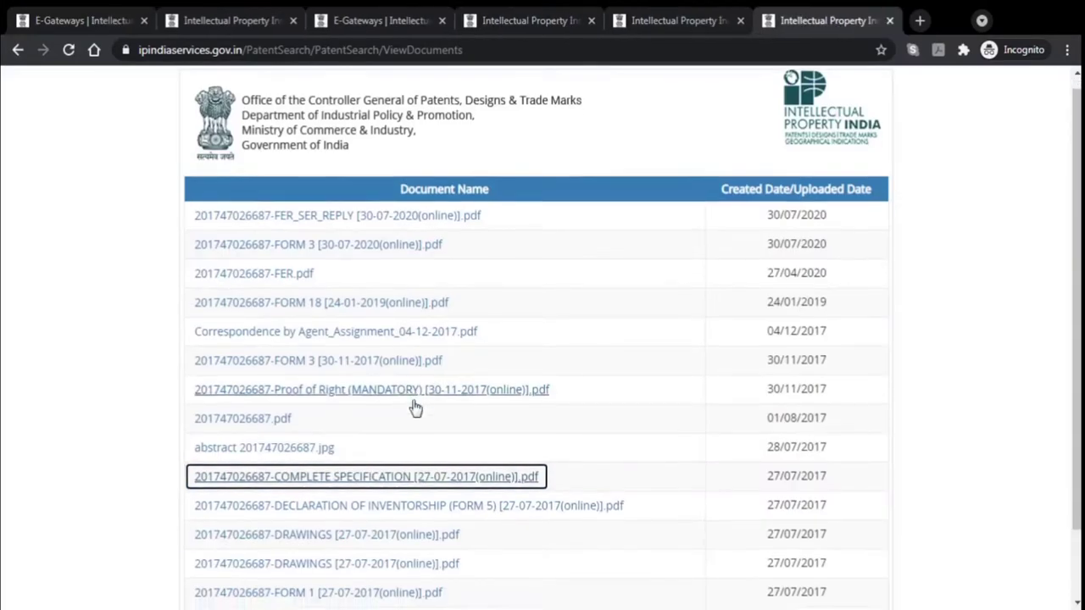
Open the first DRAWINGS PDF dated 27-07-2017 and examine the toothbrush drawings on sheets 1 and 2.
{"action": "scroll", "coordinate": [407, 409], "scroll_direction": "down", "scroll_amount": 2}
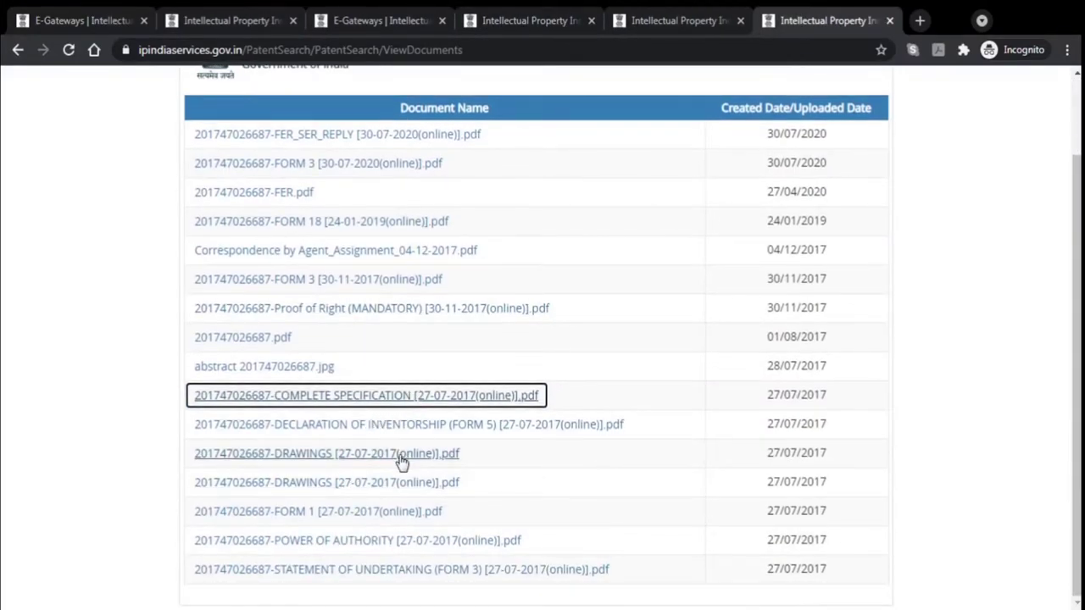
{"action": "left_click", "coordinate": [309, 459]}
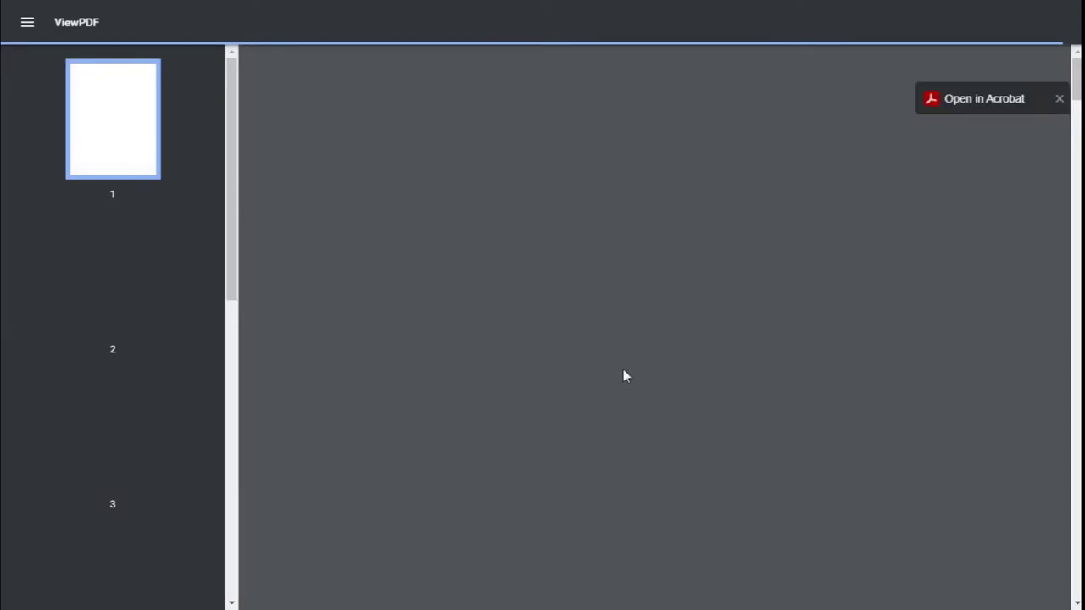
{"action": "scroll", "coordinate": [561, 331], "scroll_direction": "down", "scroll_amount": 1}
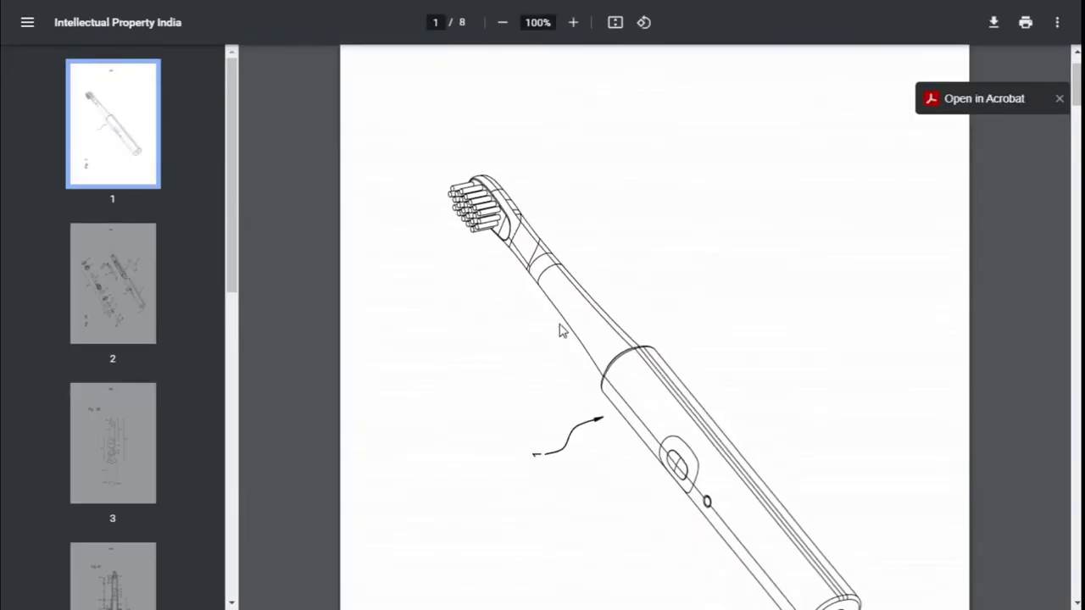
{"action": "scroll", "coordinate": [561, 331], "scroll_direction": "down", "scroll_amount": 1}
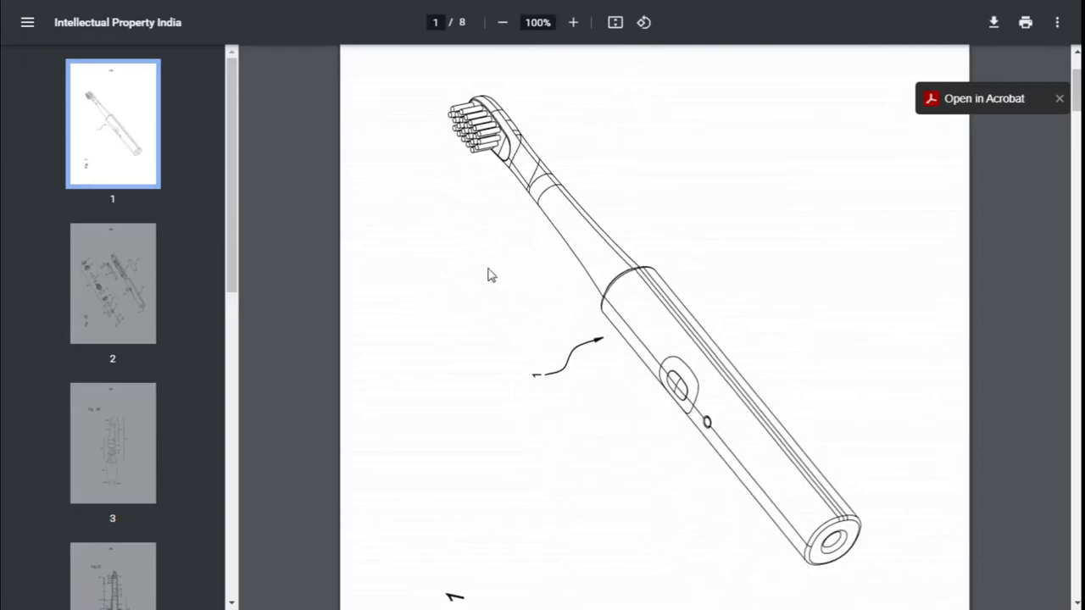
{"action": "left_click", "coordinate": [127, 283]}
{"action": "scroll", "coordinate": [532, 308], "scroll_direction": "down", "scroll_amount": 2}
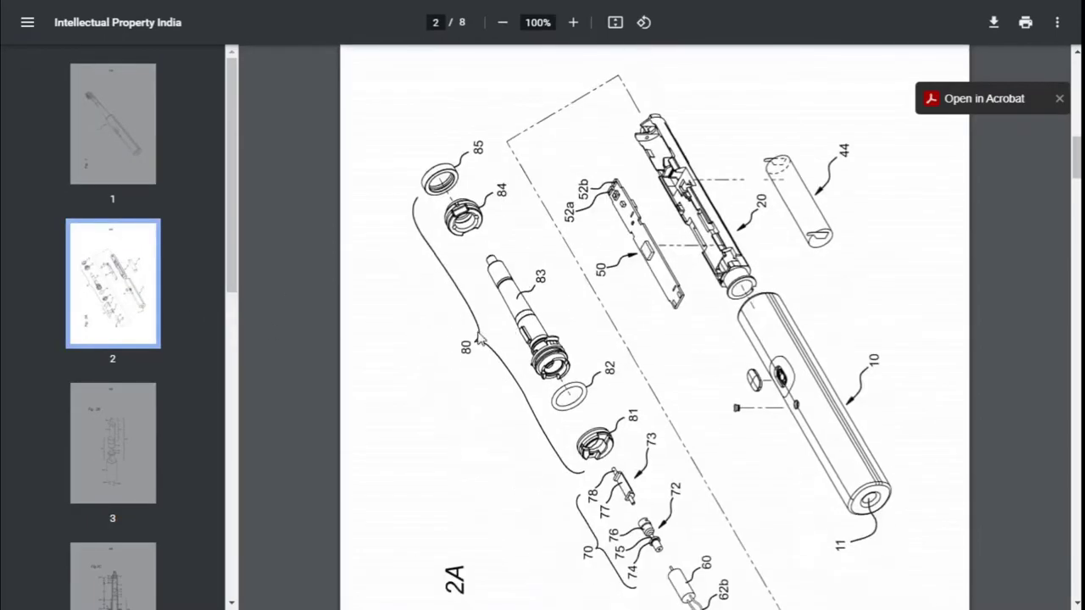
{"action": "scroll", "coordinate": [506, 356], "scroll_direction": "down", "scroll_amount": 1}
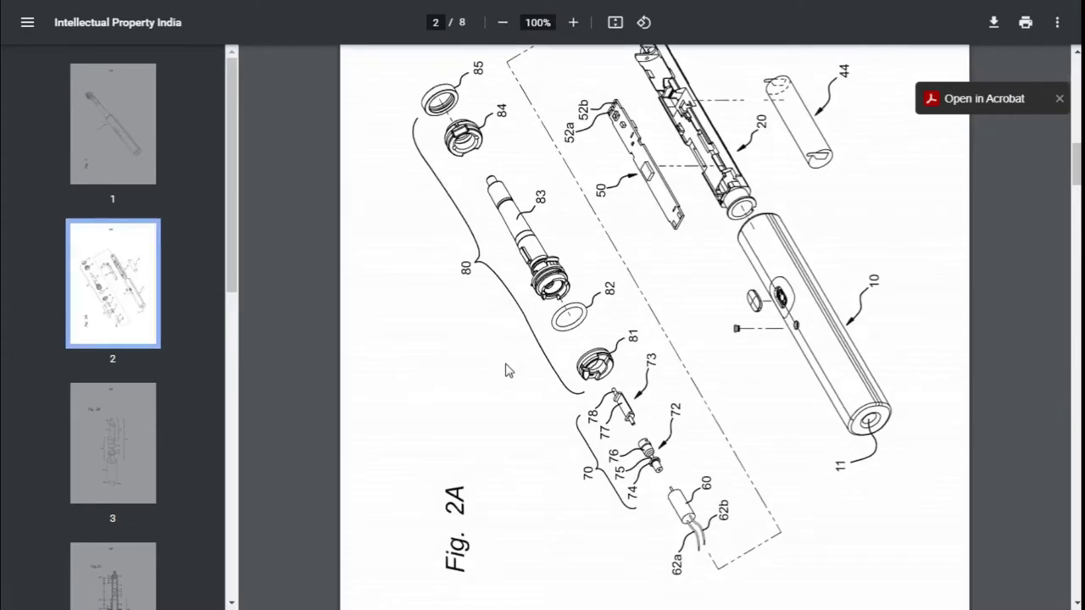
{"action": "scroll", "coordinate": [507, 374], "scroll_direction": "down", "scroll_amount": 3}
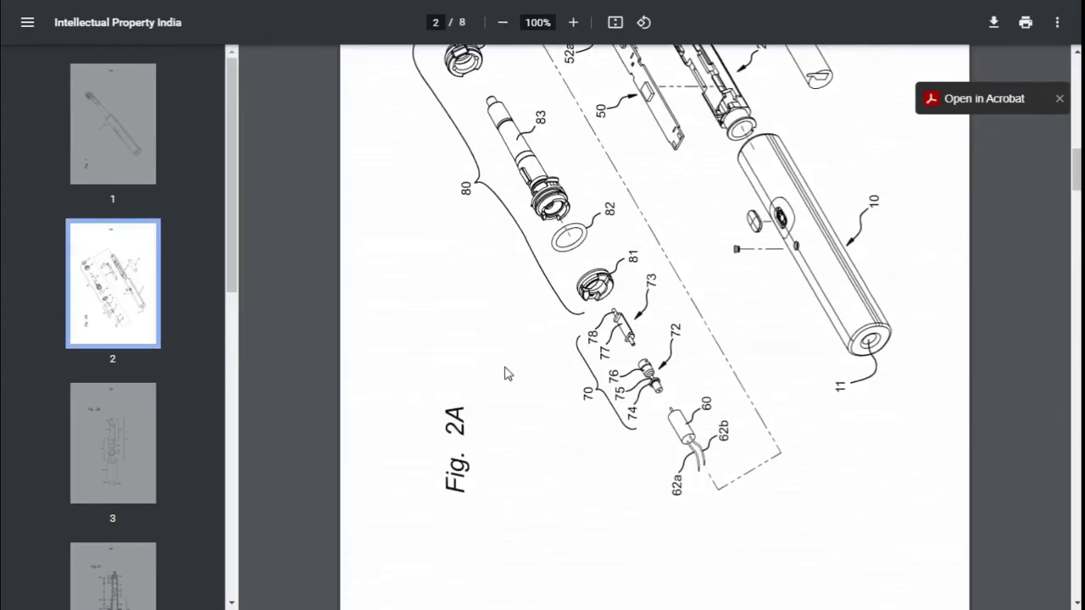
Look through Fig. 2B, Fig. 2C and the sectional drawing on sheets 3 to 5 of the drawings PDF.
{"action": "left_click", "coordinate": [140, 442]}
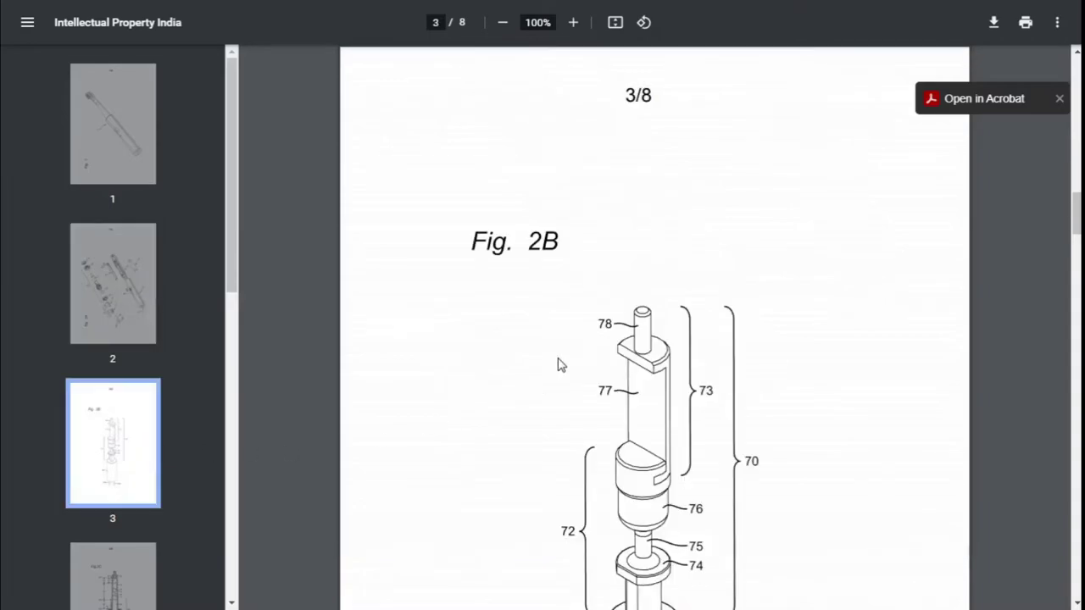
{"action": "scroll", "coordinate": [559, 362], "scroll_direction": "down", "scroll_amount": 4}
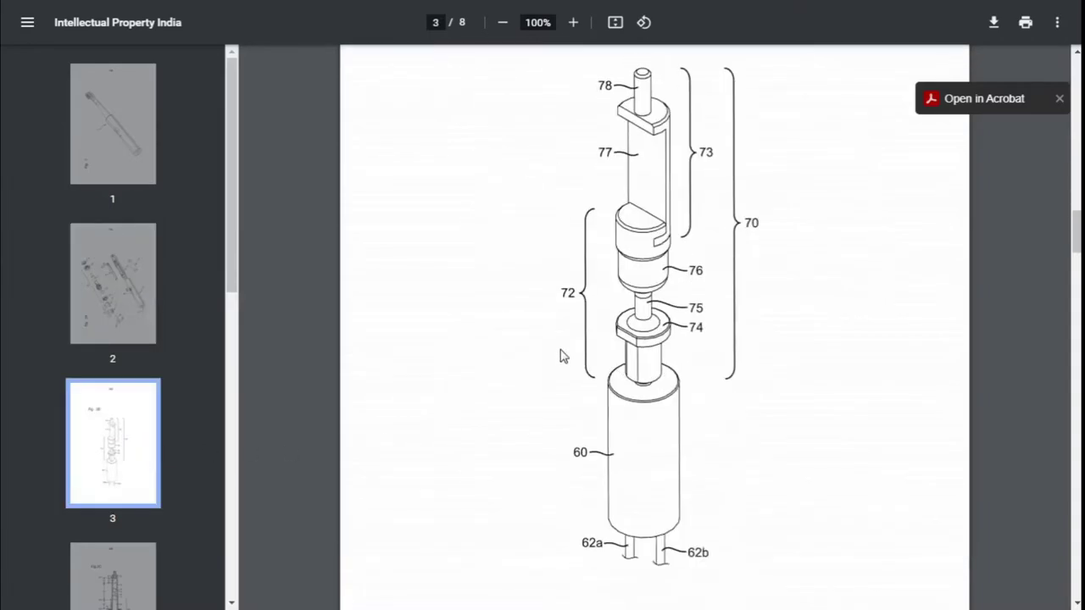
{"action": "scroll", "coordinate": [559, 356], "scroll_direction": "down", "scroll_amount": 3}
{"action": "left_click", "coordinate": [131, 555]}
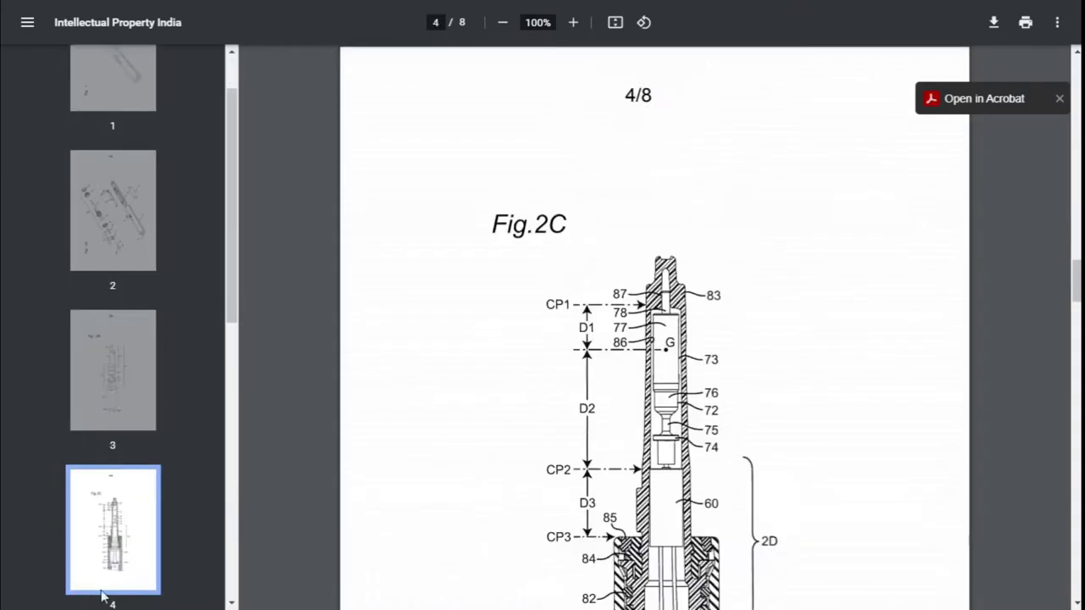
{"action": "scroll", "coordinate": [599, 405], "scroll_direction": "down", "scroll_amount": 3}
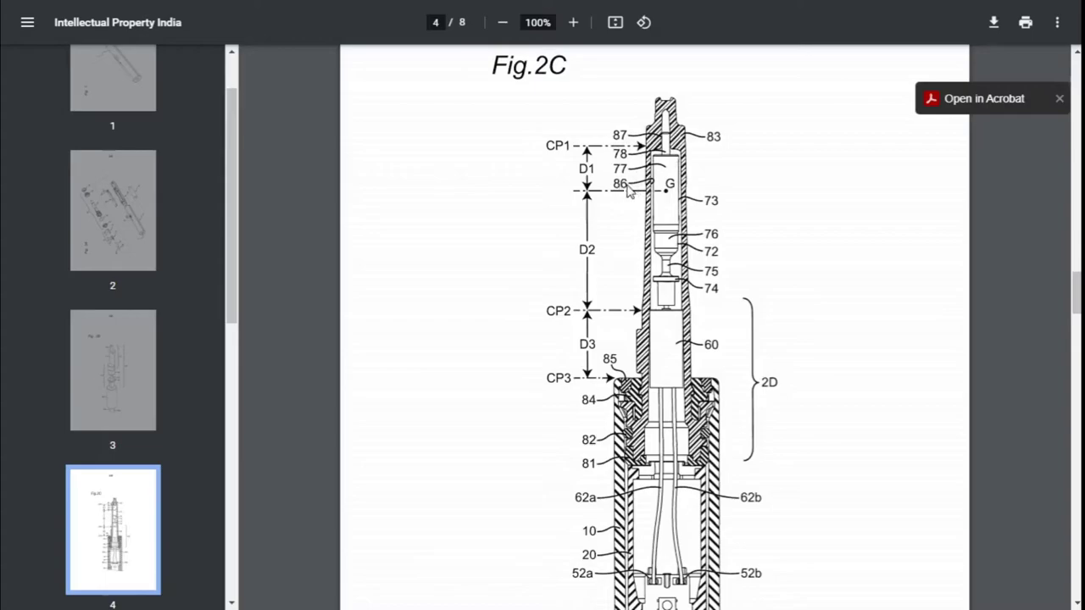
{"action": "scroll", "coordinate": [766, 300], "scroll_direction": "down", "scroll_amount": 1}
{"action": "scroll", "coordinate": [766, 300], "scroll_direction": "down", "scroll_amount": 3}
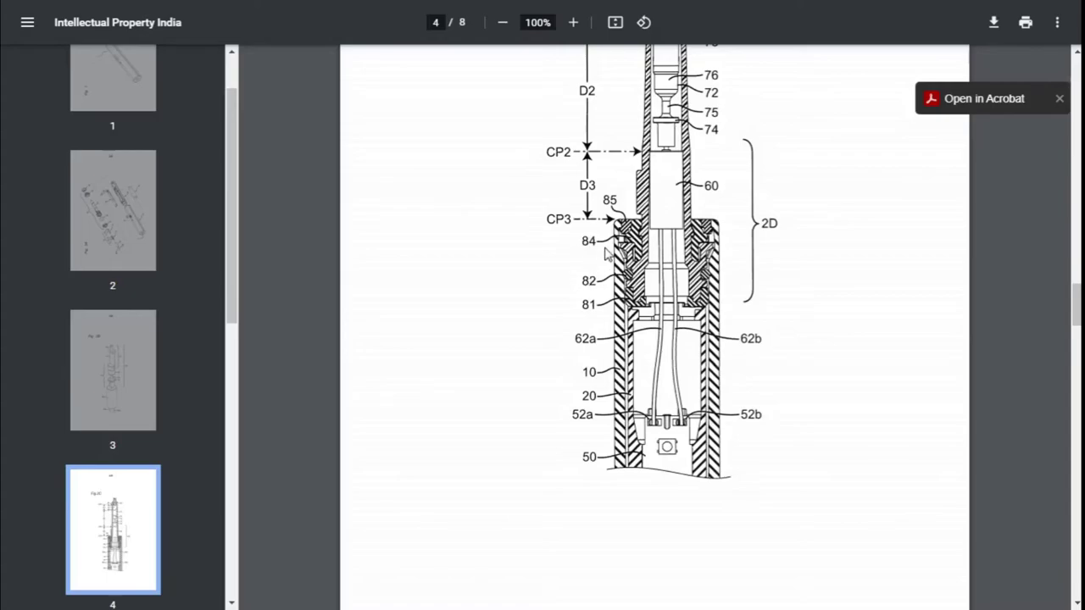
{"action": "scroll", "coordinate": [582, 349], "scroll_direction": "down", "scroll_amount": 2}
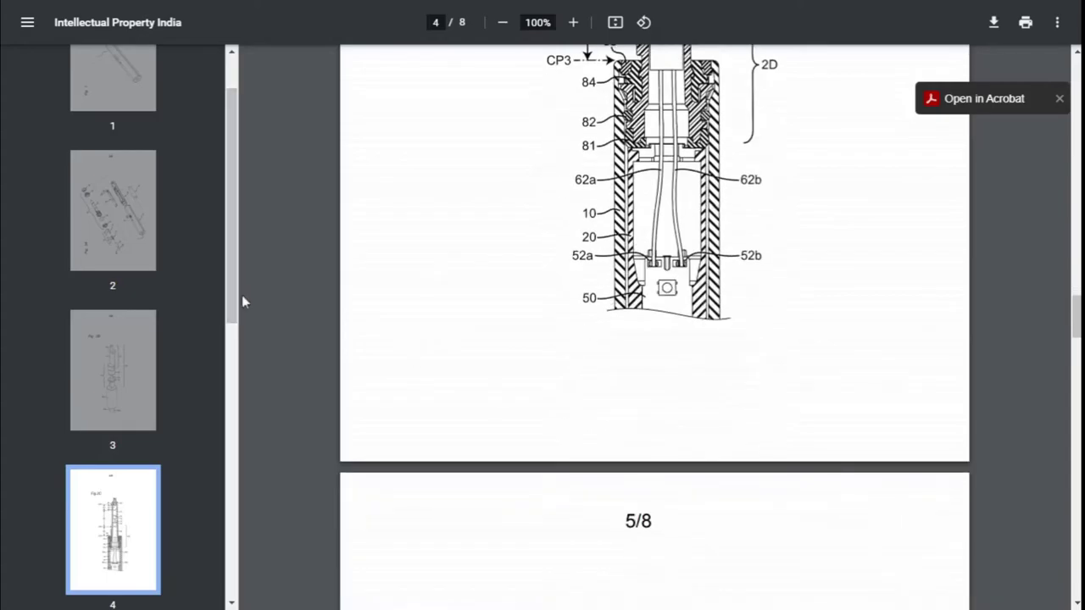
{"action": "scroll", "coordinate": [506, 398], "scroll_direction": "down", "scroll_amount": 1}
{"action": "scroll", "coordinate": [505, 398], "scroll_direction": "down", "scroll_amount": 10}
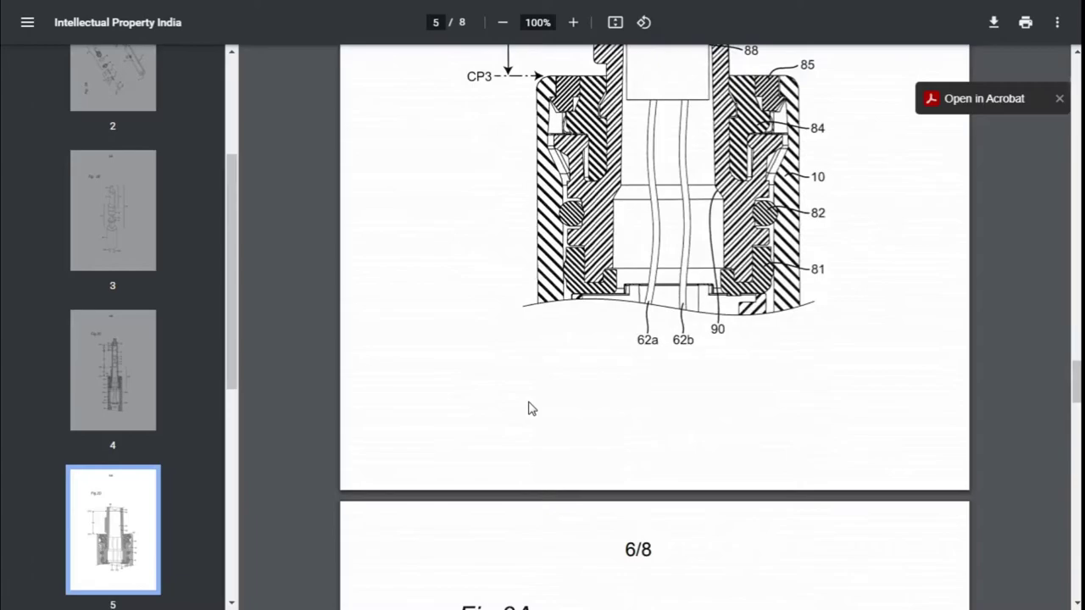
Exit the full-screen view, close the drawings PDF and return to the application's document list.
{"action": "key", "text": "F11"}
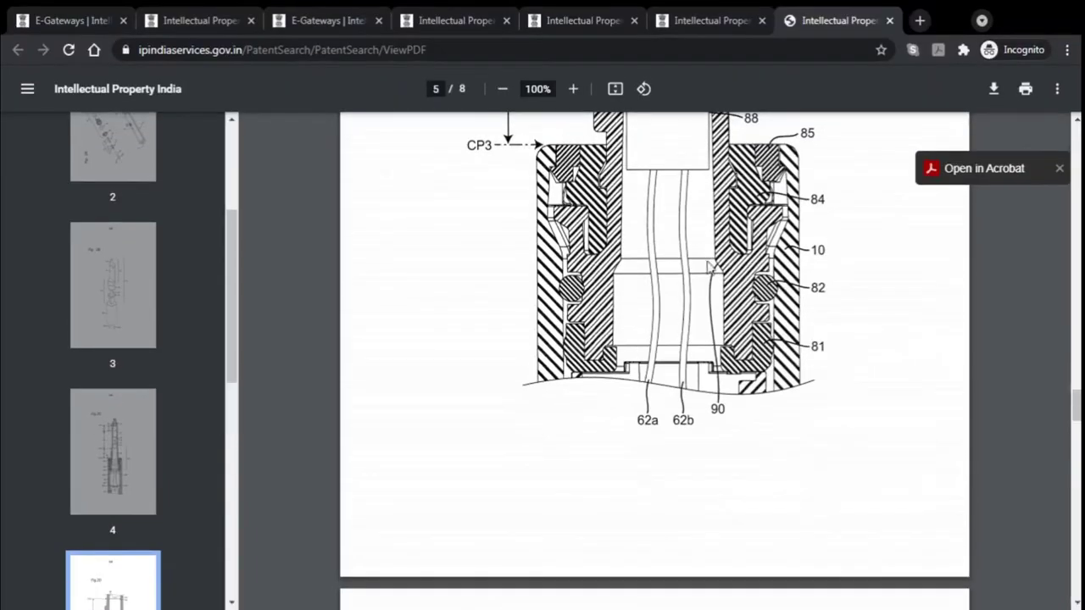
{"action": "left_click", "coordinate": [889, 19]}
{"action": "scroll", "coordinate": [551, 359], "scroll_direction": "down", "scroll_amount": 2}
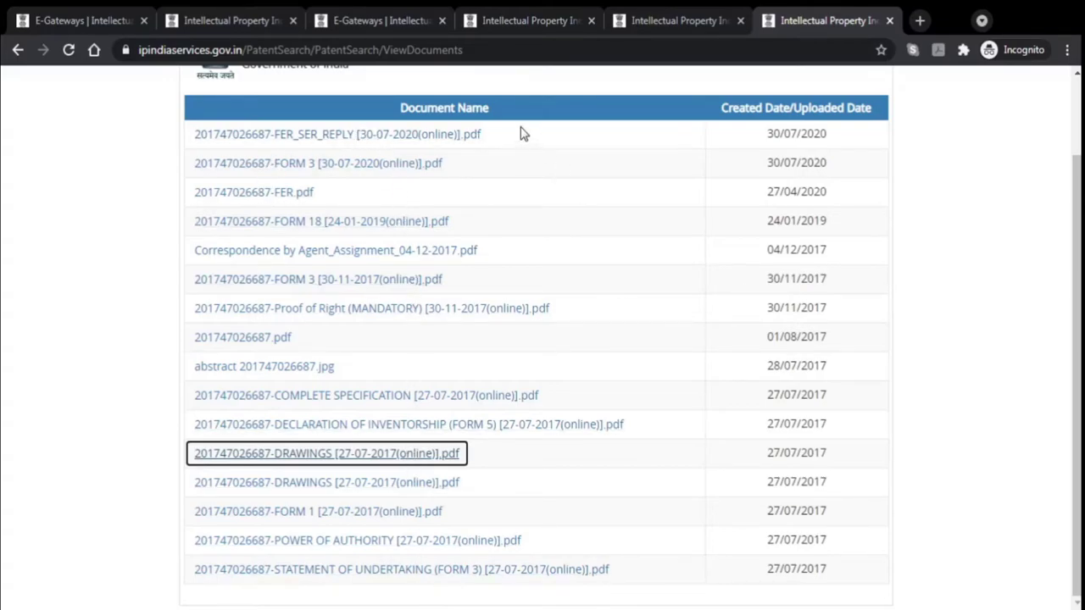
{"action": "scroll", "coordinate": [513, 149], "scroll_direction": "up", "scroll_amount": 1}
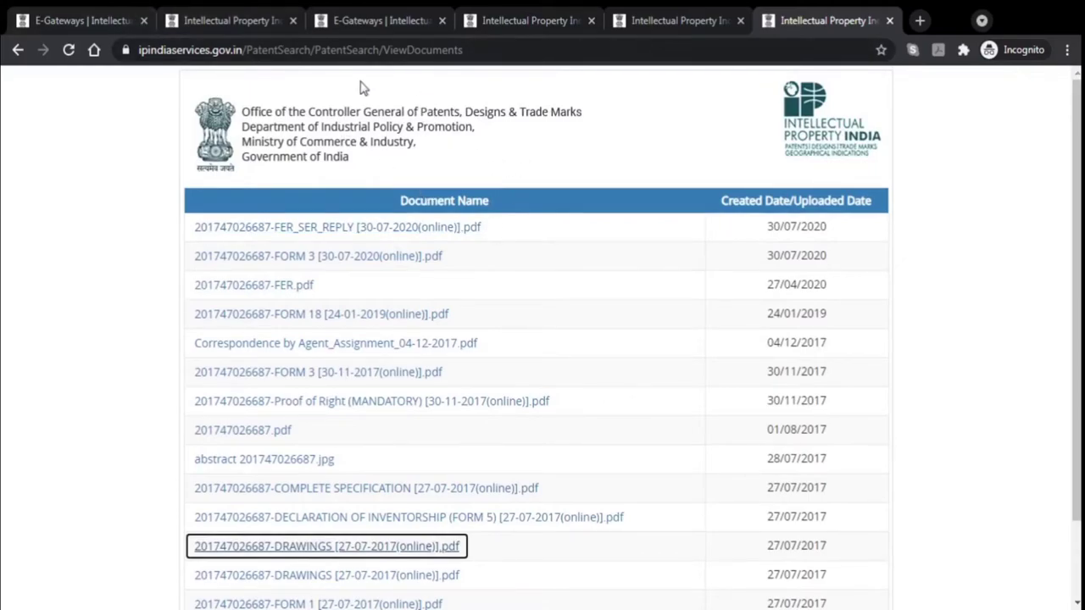
Return to the Patent Search form and close all other pages except the first E-Gateways page.
{"action": "left_click", "coordinate": [218, 20]}
{"action": "left_click", "coordinate": [91, 19]}
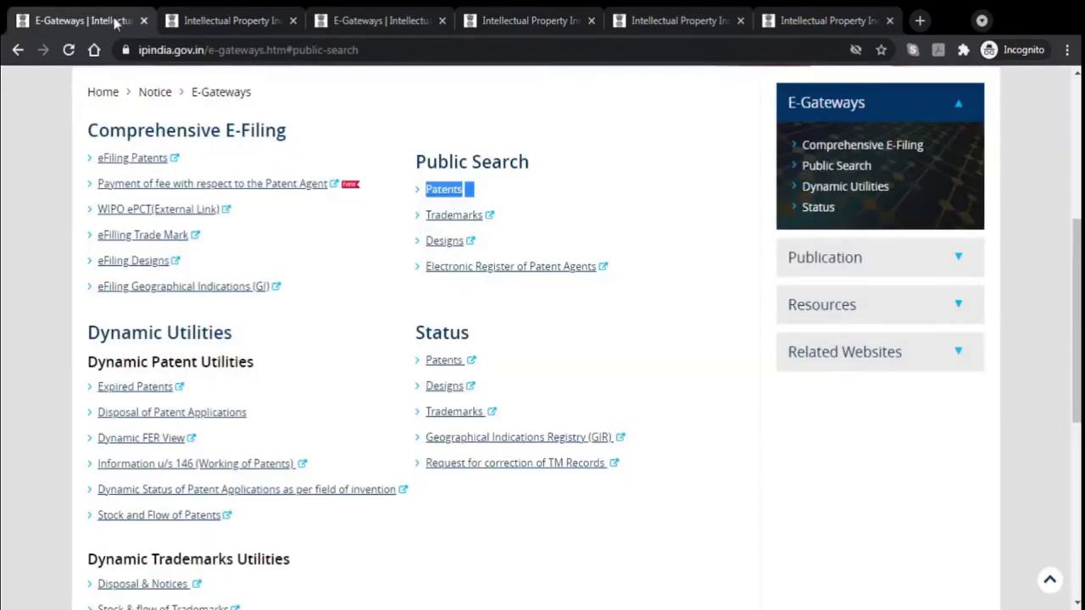
{"action": "left_click", "coordinate": [250, 21]}
{"action": "scroll", "coordinate": [181, 191], "scroll_direction": "up", "scroll_amount": 1}
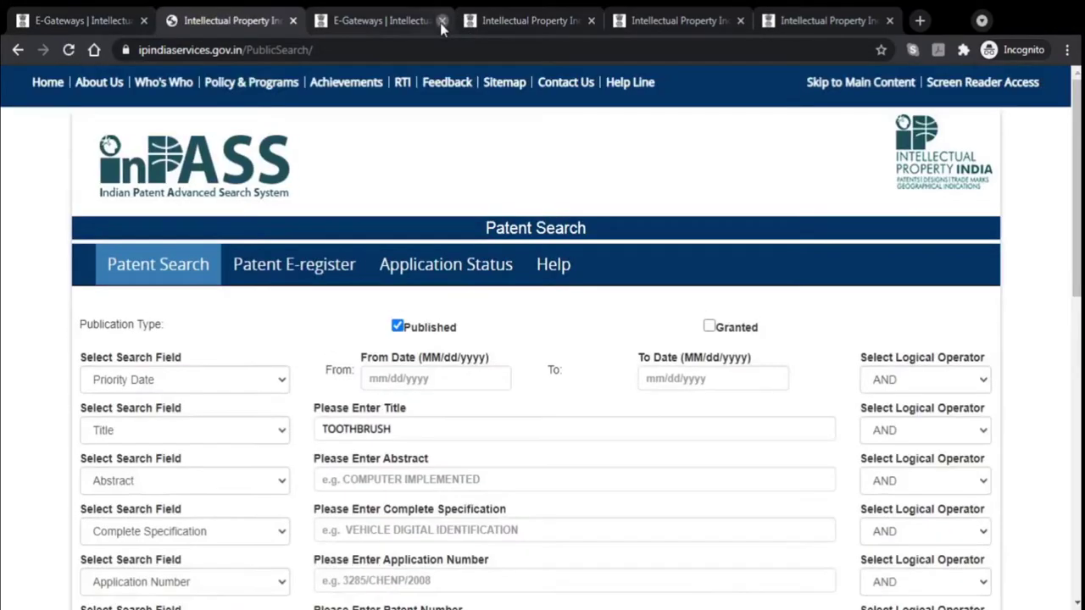
{"action": "left_click", "coordinate": [442, 20]}
{"action": "left_click", "coordinate": [441, 20]}
{"action": "left_click", "coordinate": [442, 21]}
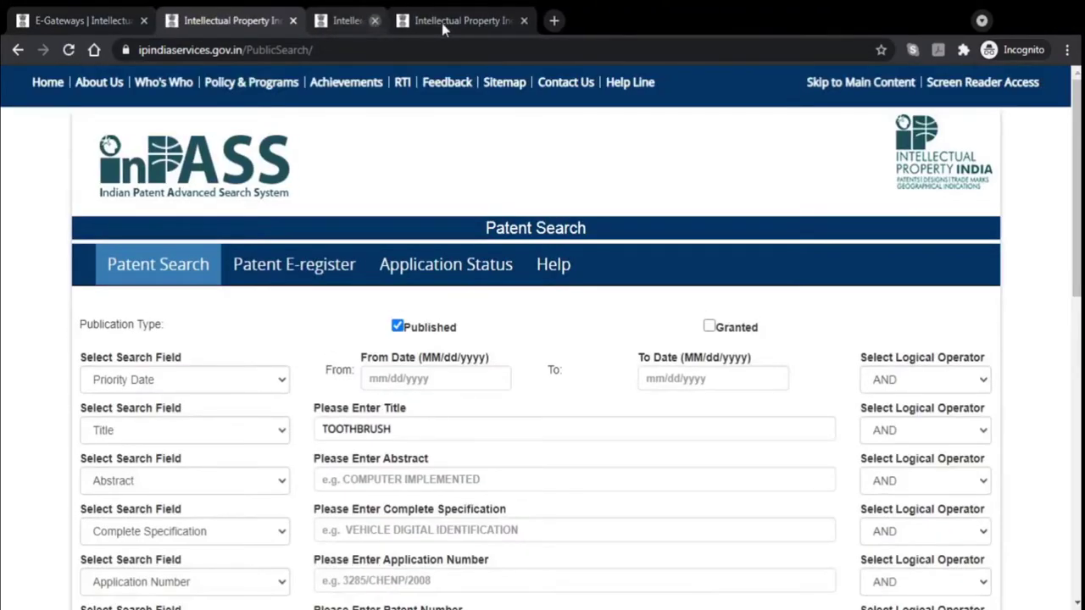
{"action": "left_click", "coordinate": [441, 20]}
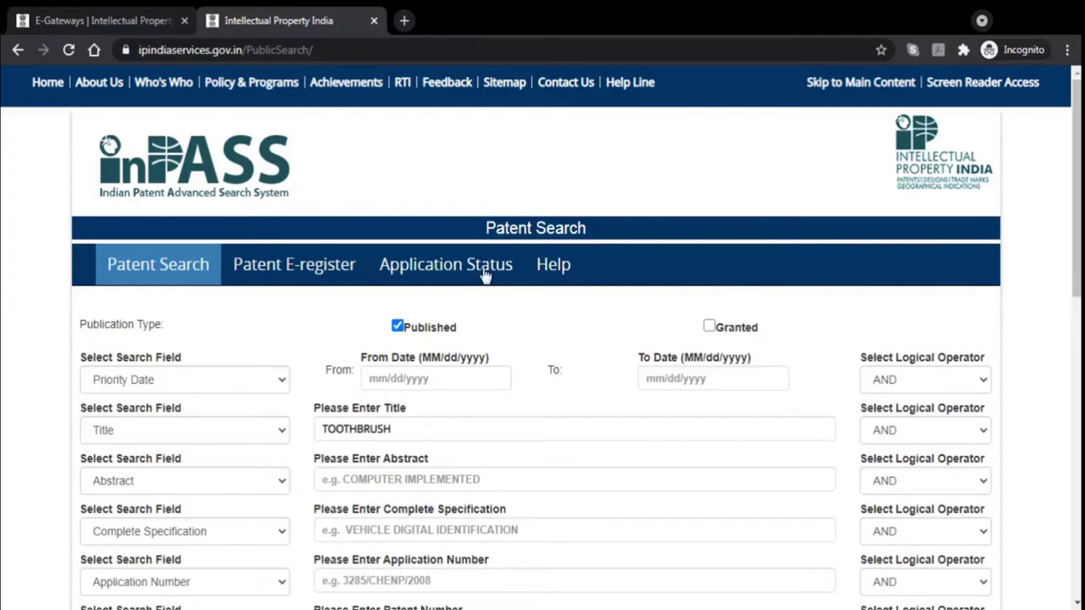
Switch the publication type to Granted and replace the title search term with BATTER.
{"action": "scroll", "coordinate": [339, 339], "scroll_direction": "down", "scroll_amount": 1}
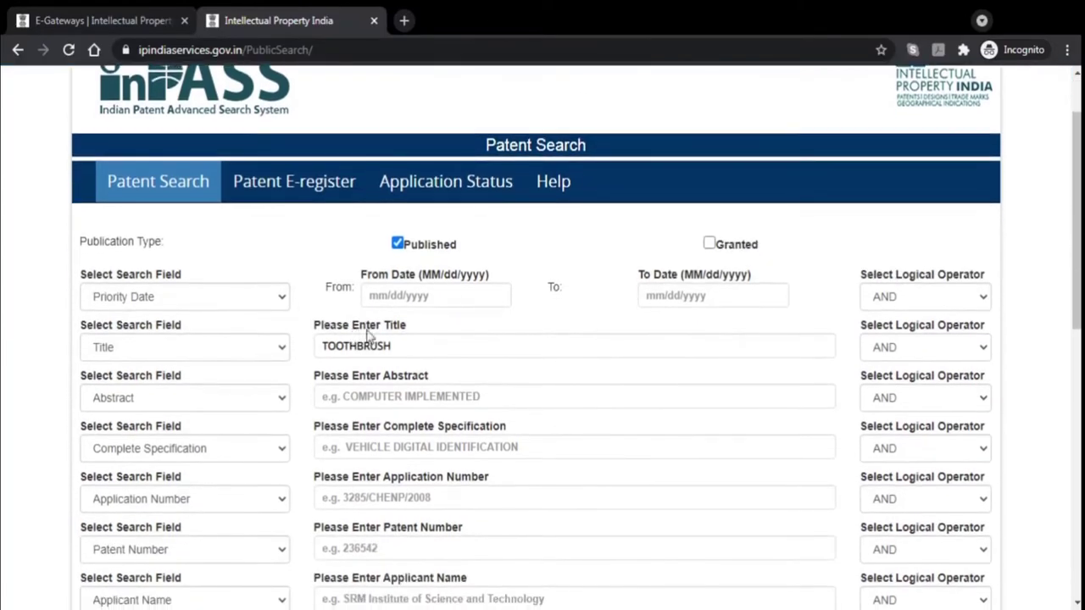
{"action": "scroll", "coordinate": [455, 198], "scroll_direction": "up", "scroll_amount": 1}
{"action": "scroll", "coordinate": [719, 194], "scroll_direction": "down", "scroll_amount": 1}
{"action": "left_click", "coordinate": [710, 244]}
{"action": "scroll", "coordinate": [709, 253], "scroll_direction": "down", "scroll_amount": 1}
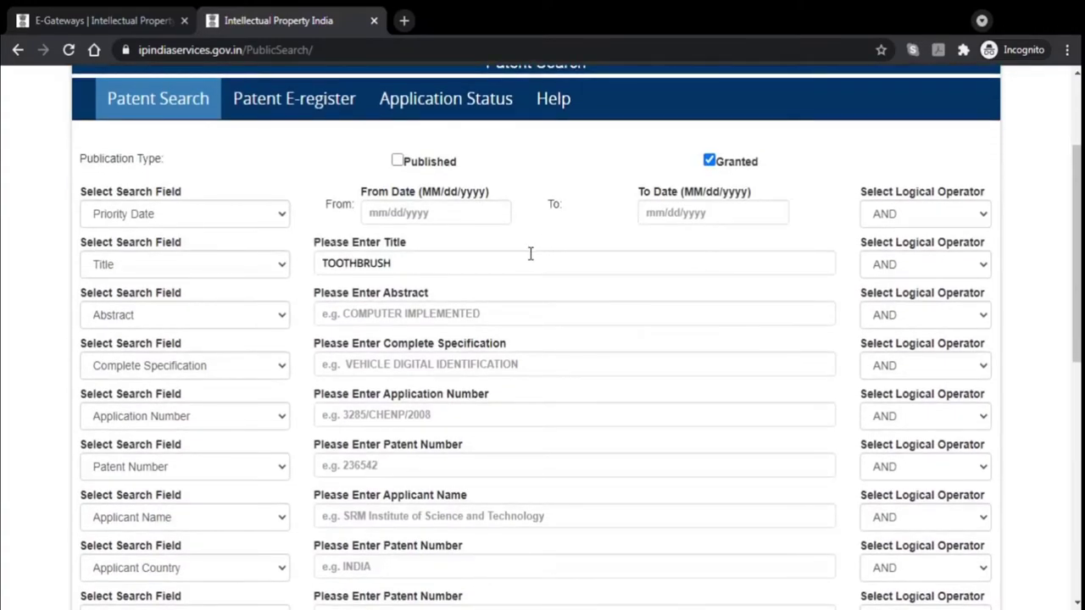
{"action": "double_click", "coordinate": [370, 262]}
{"action": "key", "text": "BackSpace"}
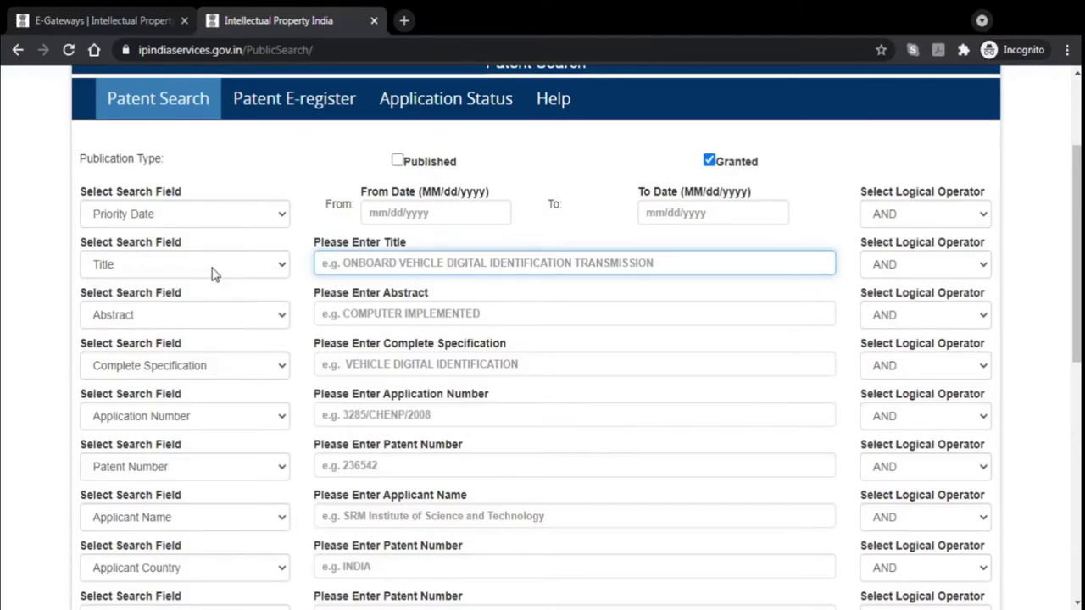
{"action": "type", "text": "BATTER"}
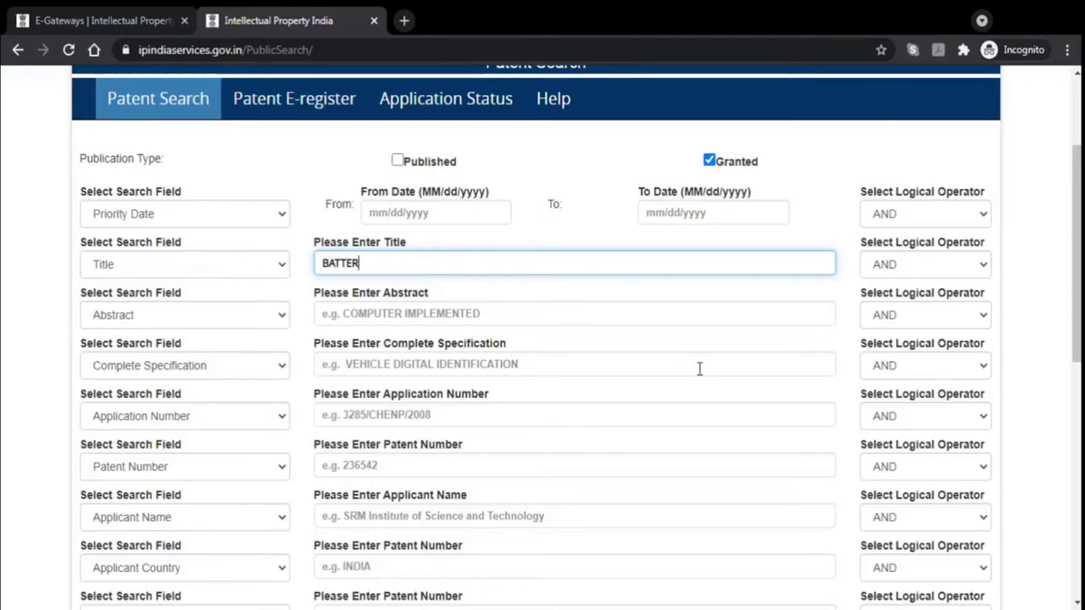
Enter the displayed captcha code and run the patent search.
{"action": "scroll", "coordinate": [696, 368], "scroll_direction": "down", "scroll_amount": 7}
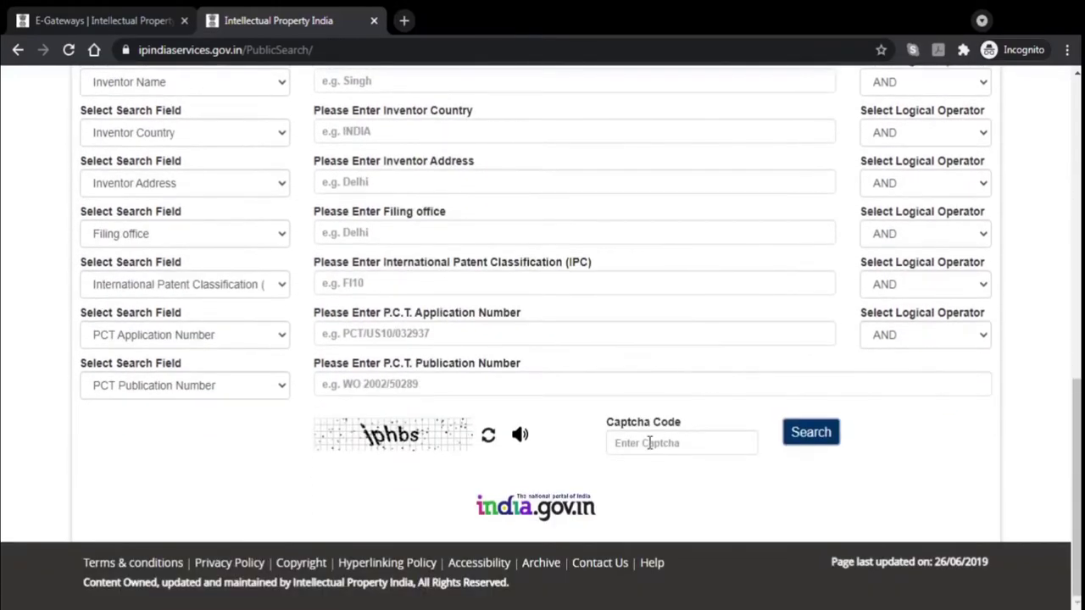
{"action": "left_click", "coordinate": [649, 441]}
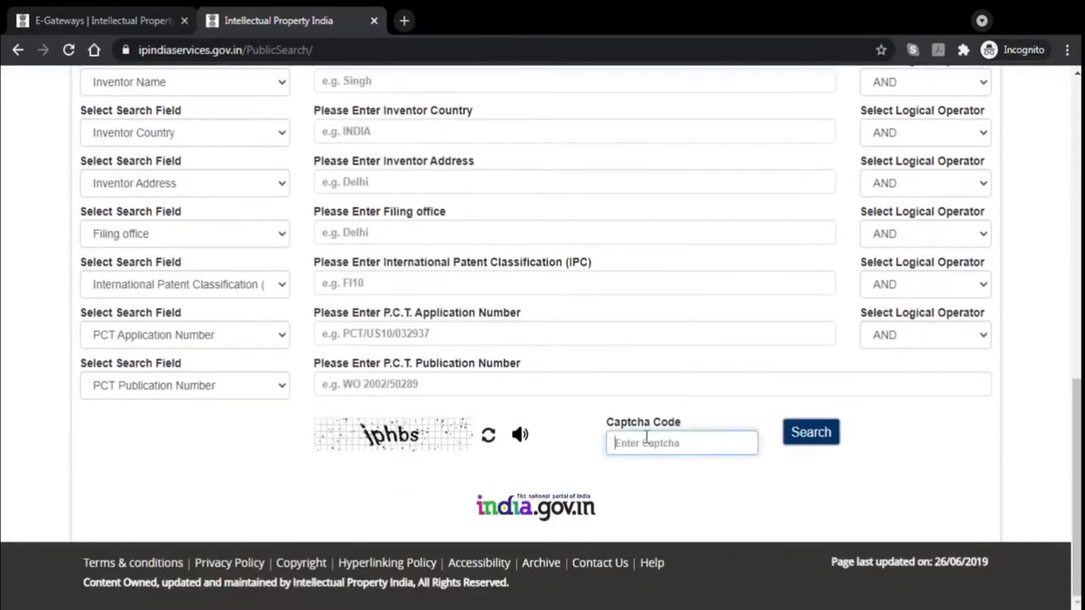
{"action": "type", "text": "jphbs"}
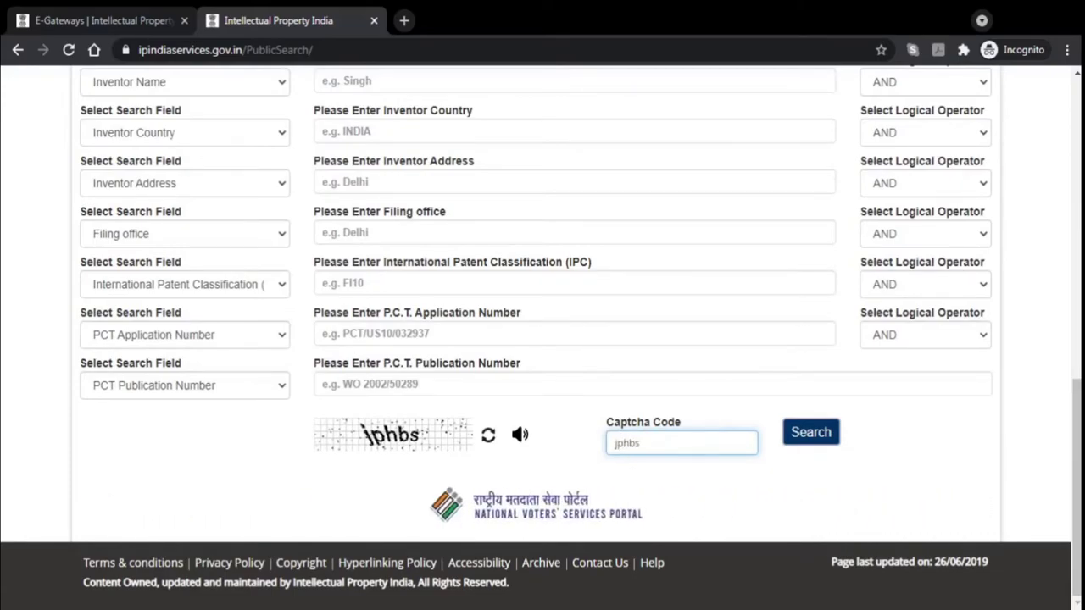
{"action": "left_click", "coordinate": [823, 433]}
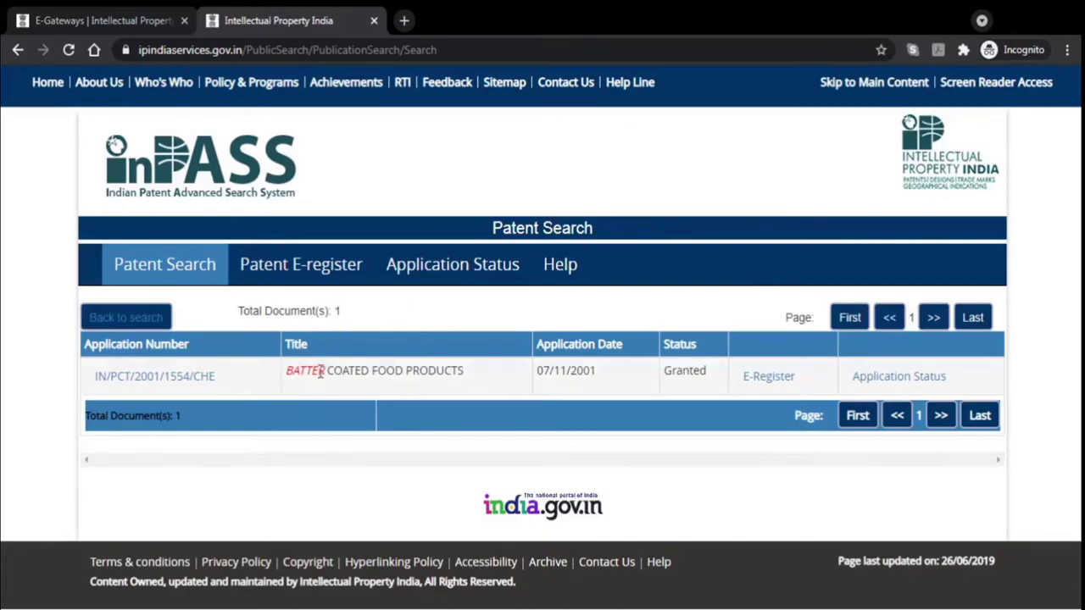
Check the matched title and document total in the search results, and open the BATTER COATED FOOD PRODUCTS application.
{"action": "left_click_drag", "start_coordinate": [287, 375], "coordinate": [337, 373]}
{"action": "double_click", "coordinate": [335, 310]}
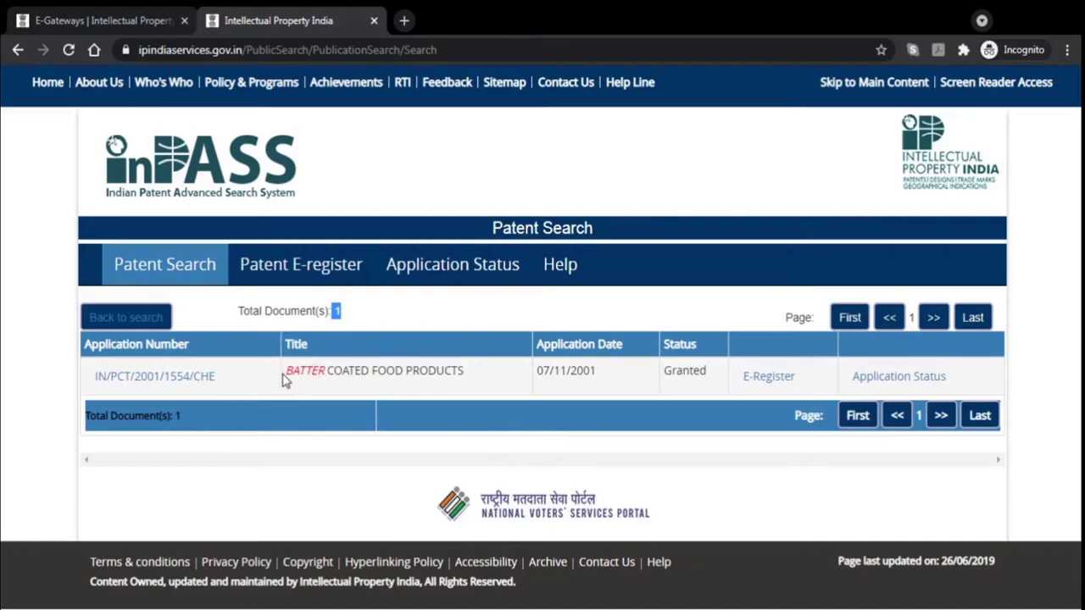
{"action": "left_click", "coordinate": [197, 379]}
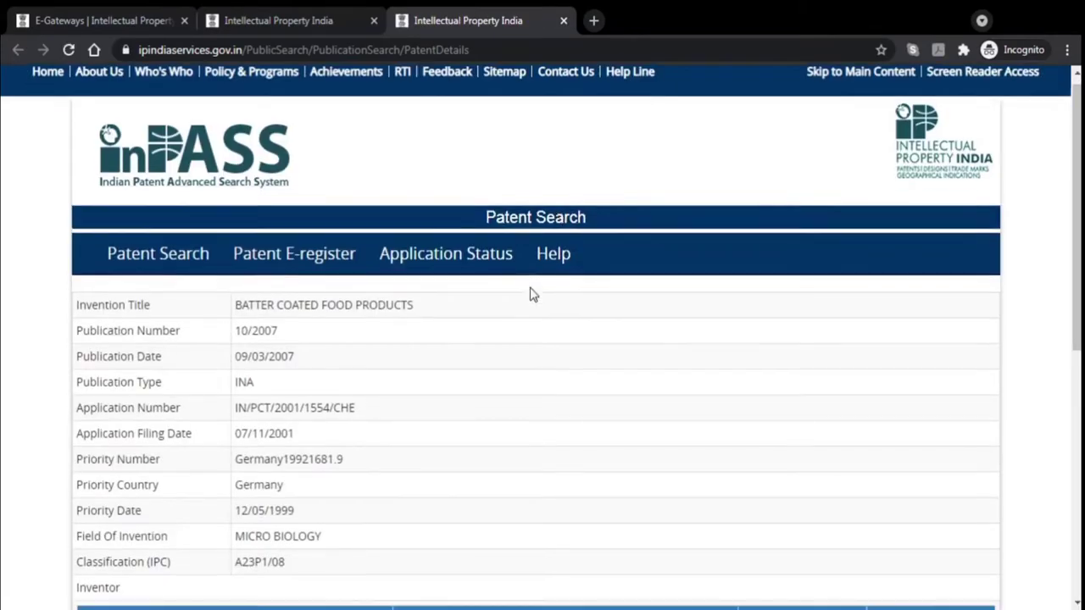
Review the granted application's bibliographic details, priority number and country, inventor and applicant tables, and abstract.
{"action": "scroll", "coordinate": [495, 269], "scroll_direction": "down", "scroll_amount": 2}
{"action": "left_click_drag", "start_coordinate": [322, 420], "coordinate": [236, 151]}
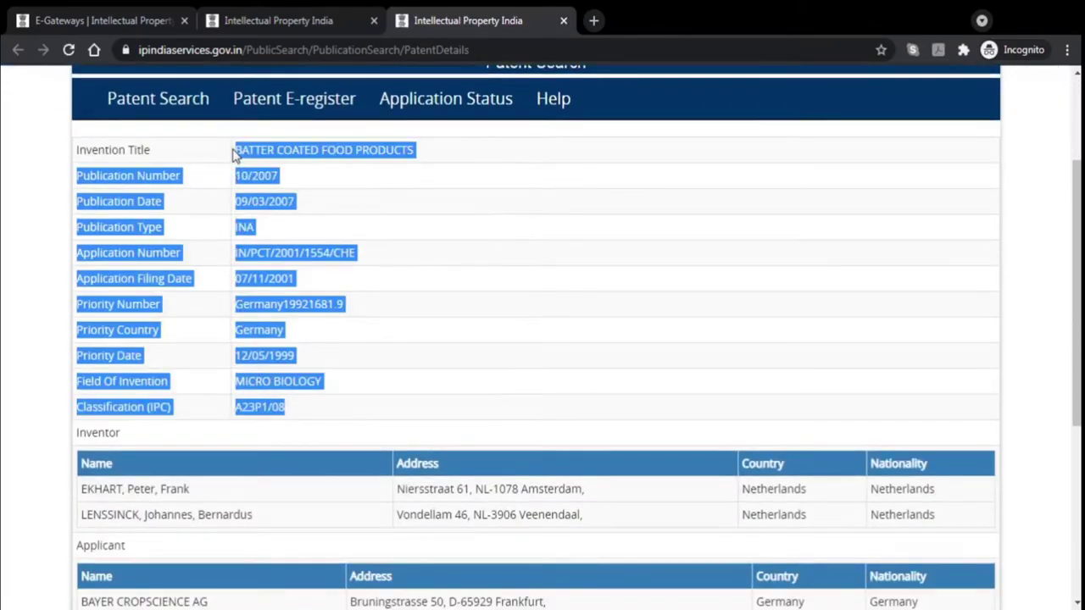
{"action": "left_click", "coordinate": [410, 306]}
{"action": "left_click_drag", "start_coordinate": [302, 333], "coordinate": [234, 309]}
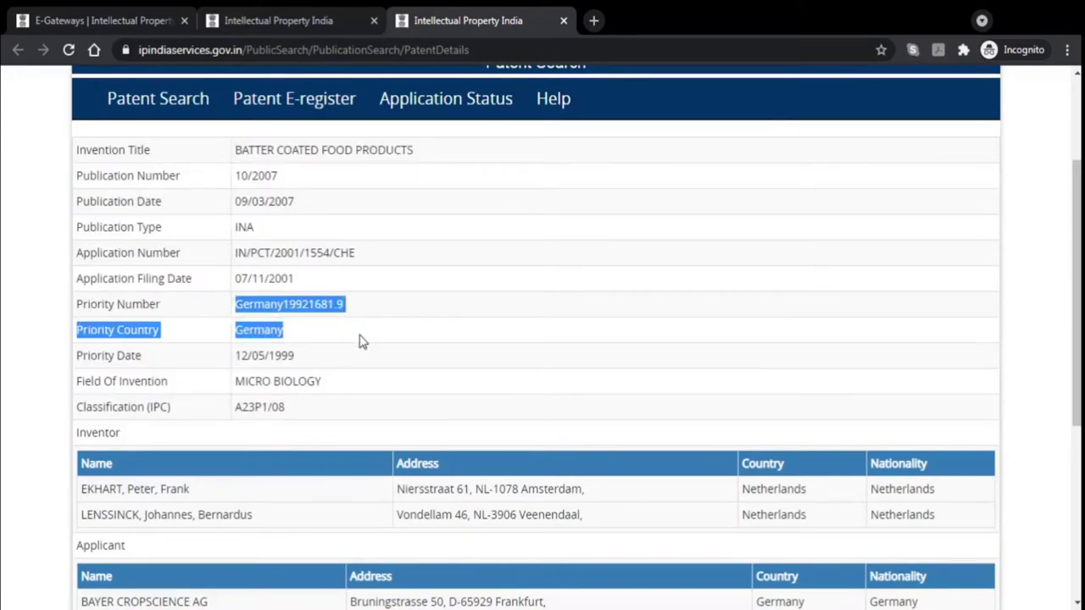
{"action": "scroll", "coordinate": [636, 353], "scroll_direction": "down", "scroll_amount": 2}
{"action": "left_click", "coordinate": [675, 354]}
{"action": "scroll", "coordinate": [674, 356], "scroll_direction": "up", "scroll_amount": 1}
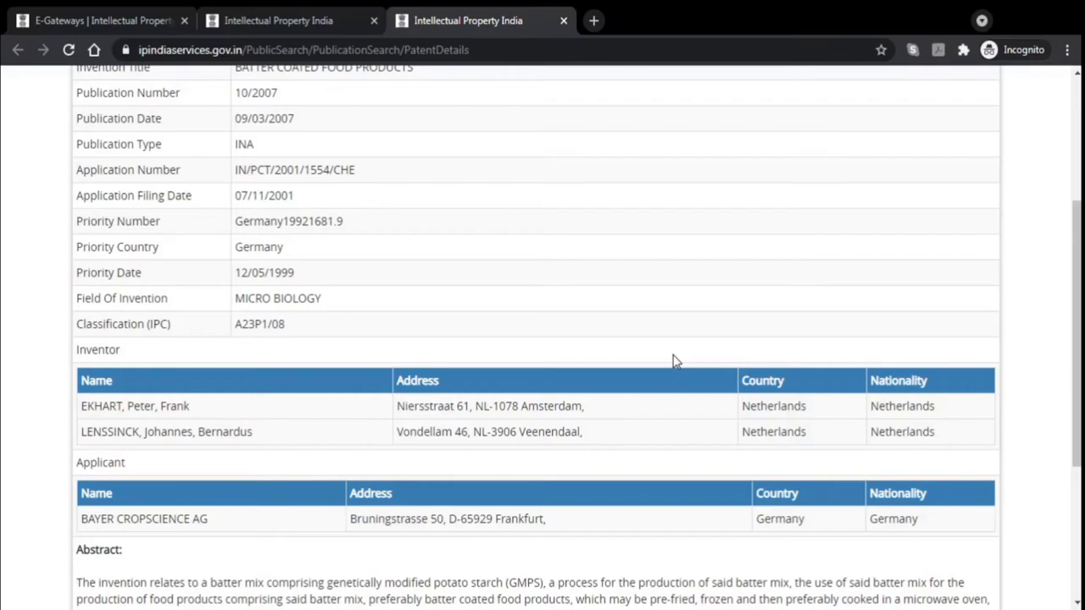
{"action": "scroll", "coordinate": [666, 361], "scroll_direction": "down", "scroll_amount": 2}
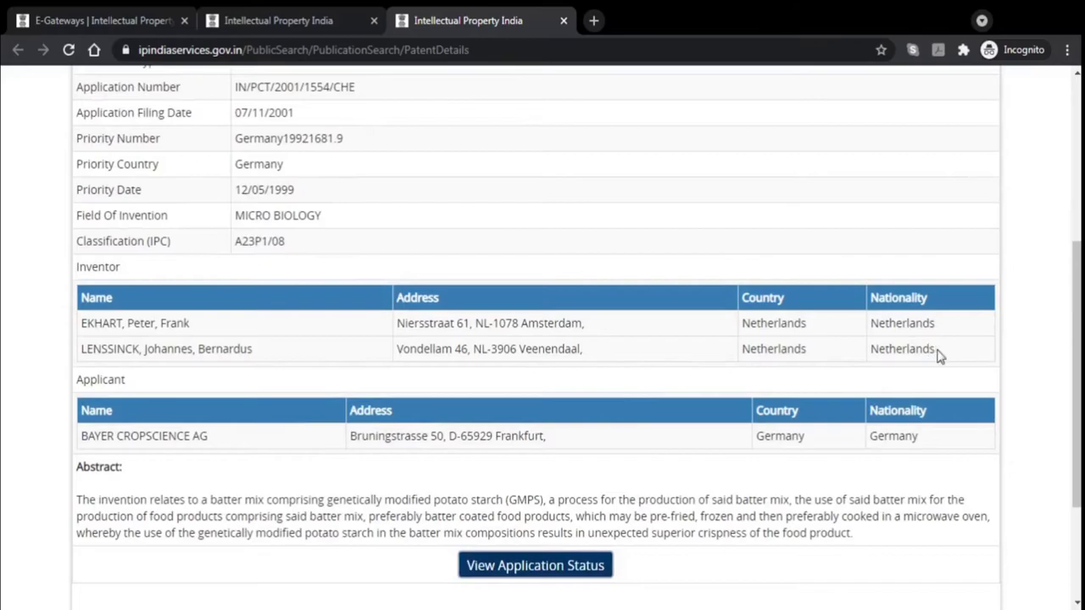
Examine the inventor names, addresses and nationalities and the applicant's name in the granted application's details.
{"action": "left_click_drag", "start_coordinate": [939, 356], "coordinate": [854, 332]}
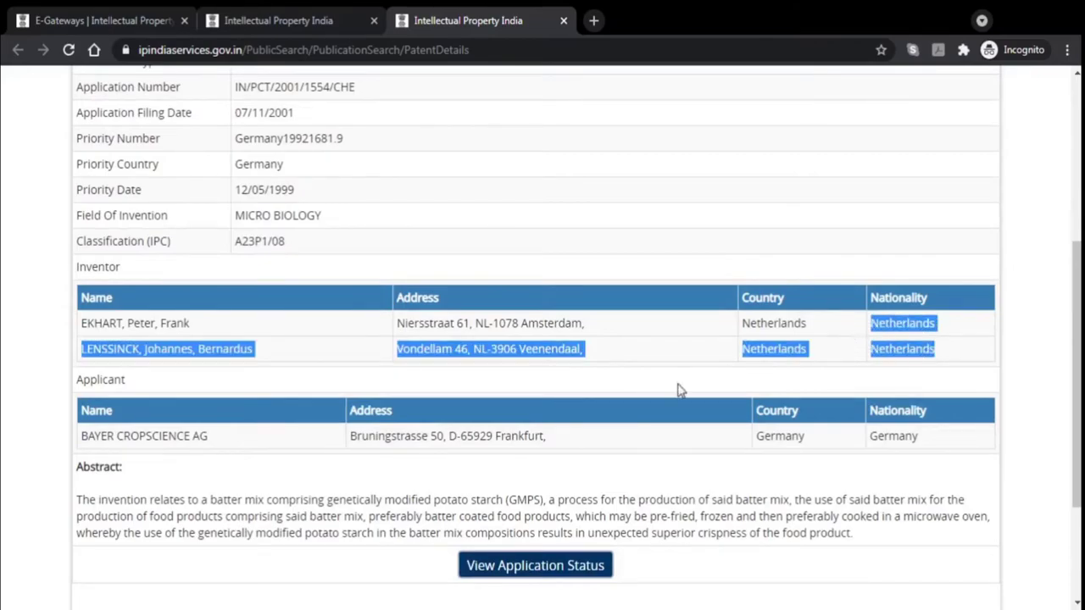
{"action": "left_click", "coordinate": [293, 383]}
{"action": "left_click_drag", "start_coordinate": [189, 332], "coordinate": [81, 323]}
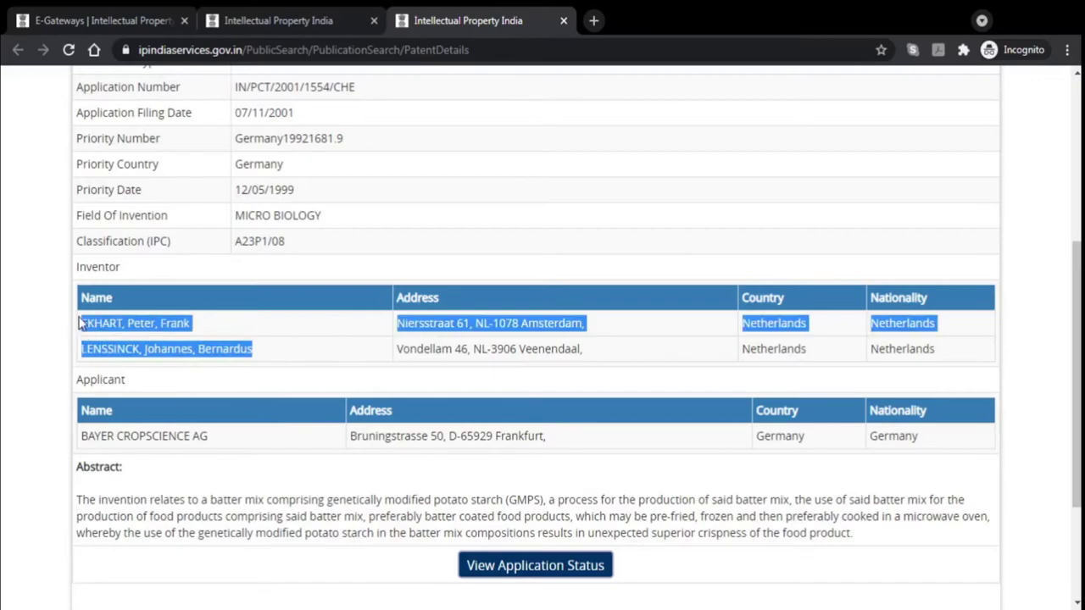
{"action": "left_click", "coordinate": [121, 416]}
{"action": "left_click_drag", "start_coordinate": [128, 380], "coordinate": [62, 389]}
{"action": "left_click", "coordinate": [178, 435]}
{"action": "left_click_drag", "start_coordinate": [219, 447], "coordinate": [75, 443]}
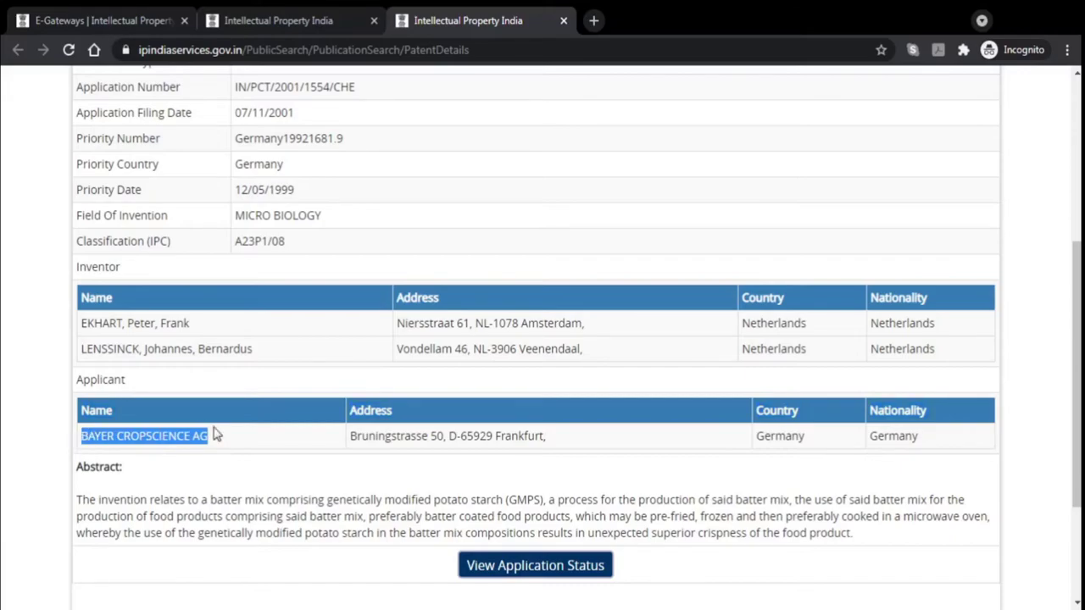
{"action": "left_click_drag", "start_coordinate": [228, 451], "coordinate": [81, 441]}
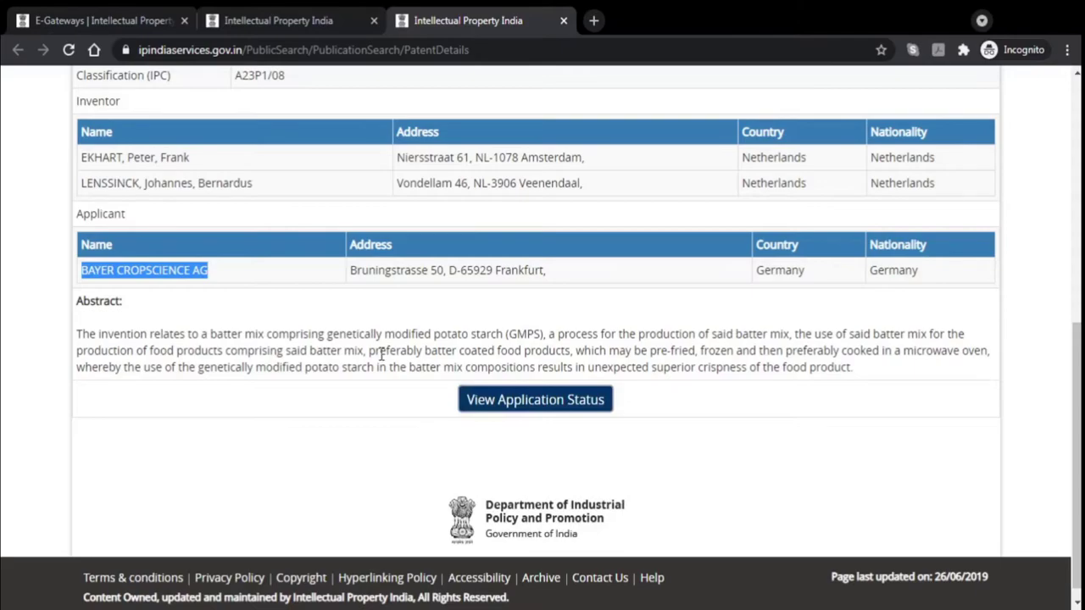
Open the BATTER COATED FOOD PRODUCTS application's status, review its grant status and processing stages, and open its filed documents.
{"action": "left_click", "coordinate": [514, 408]}
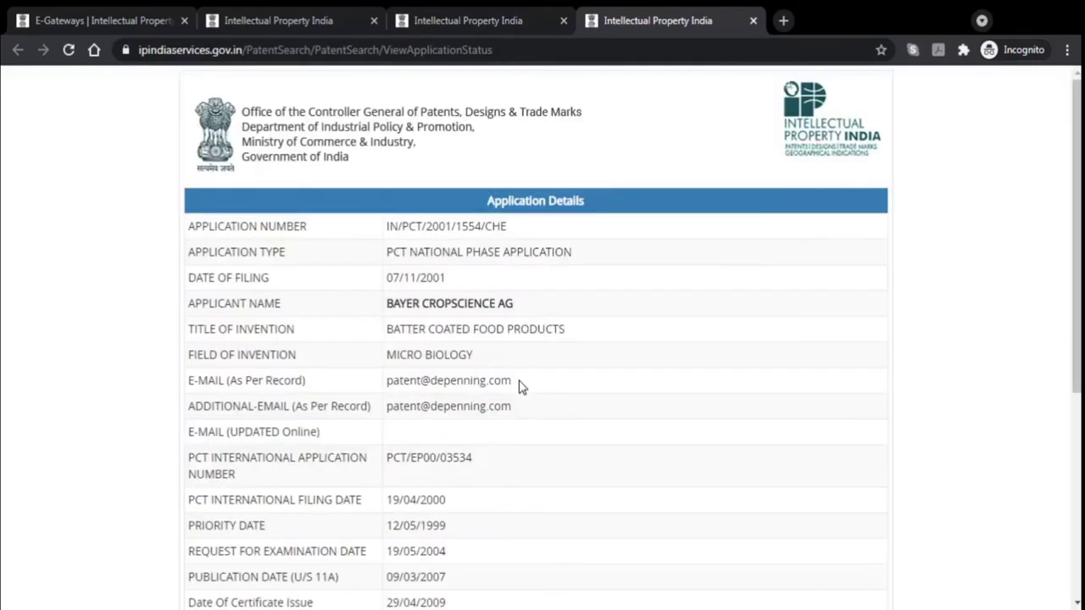
{"action": "scroll", "coordinate": [521, 386], "scroll_direction": "down", "scroll_amount": 4}
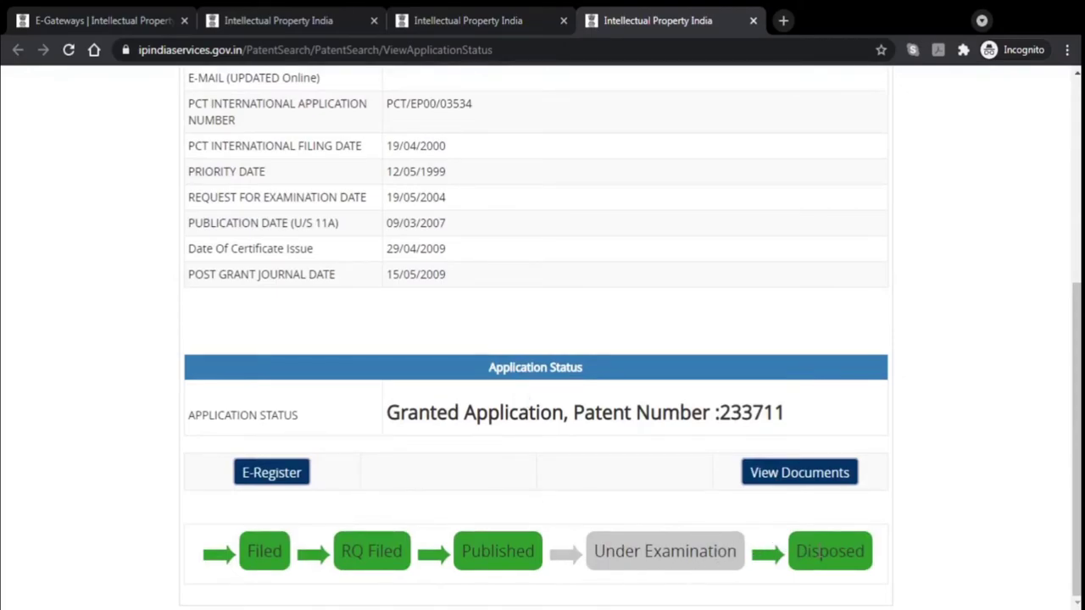
{"action": "left_click_drag", "start_coordinate": [796, 551], "coordinate": [884, 538]}
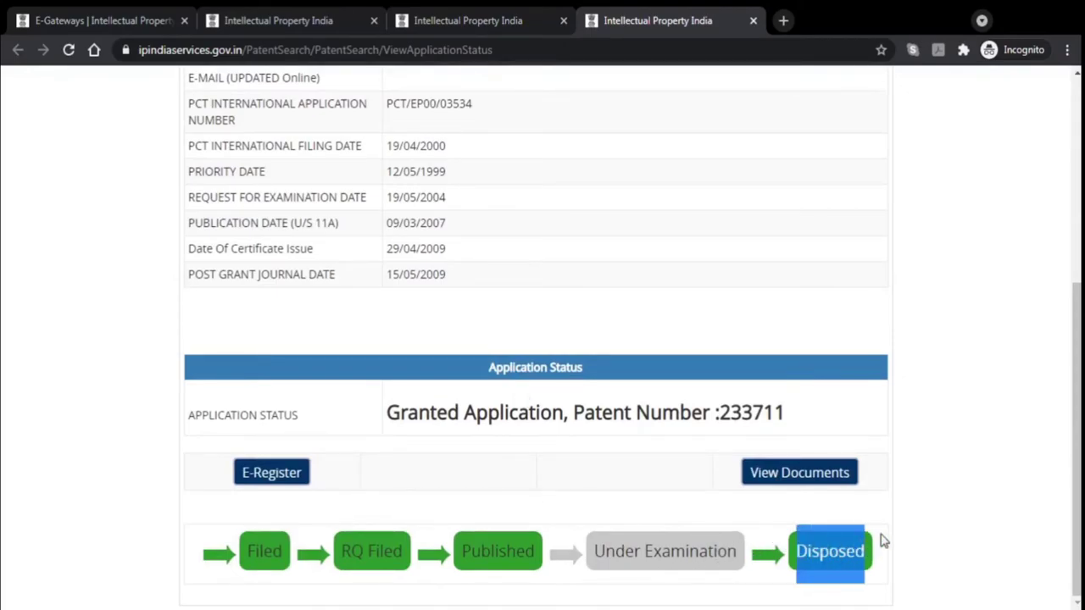
{"action": "left_click", "coordinate": [905, 518]}
{"action": "left_click", "coordinate": [777, 475]}
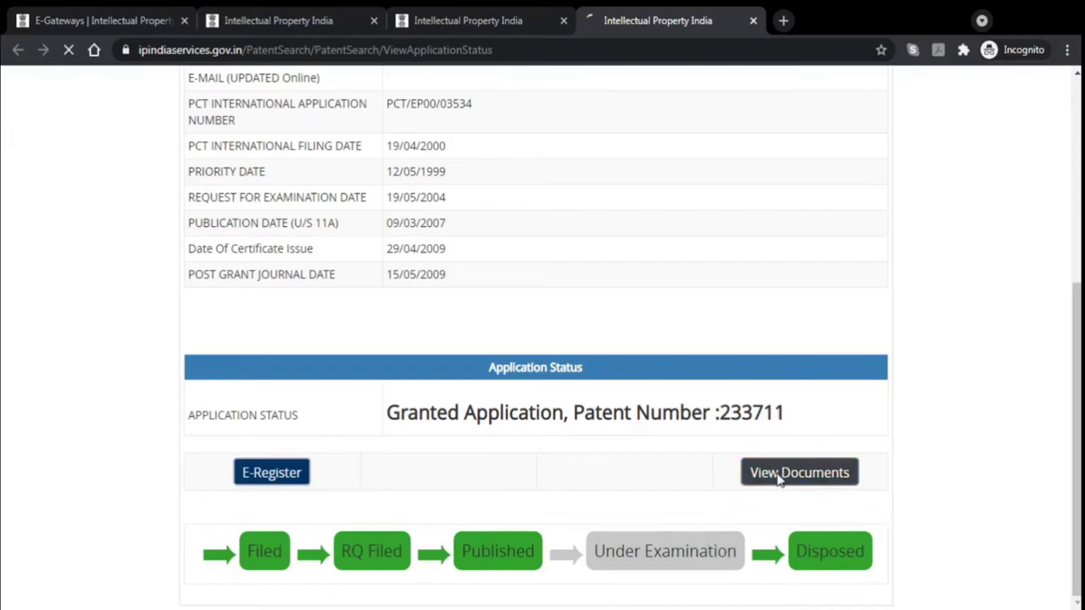
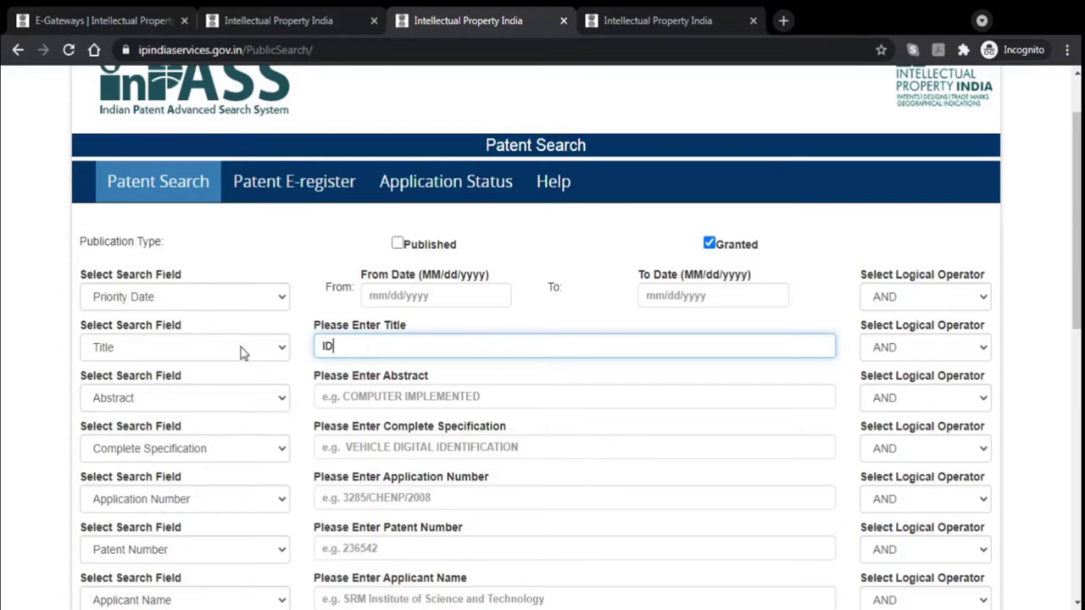
Enter the displayed captcha code, close the leftover application tab, and search granted patents for the title IDLI.
{"action": "scroll", "coordinate": [719, 290], "scroll_direction": "down", "scroll_amount": 9}
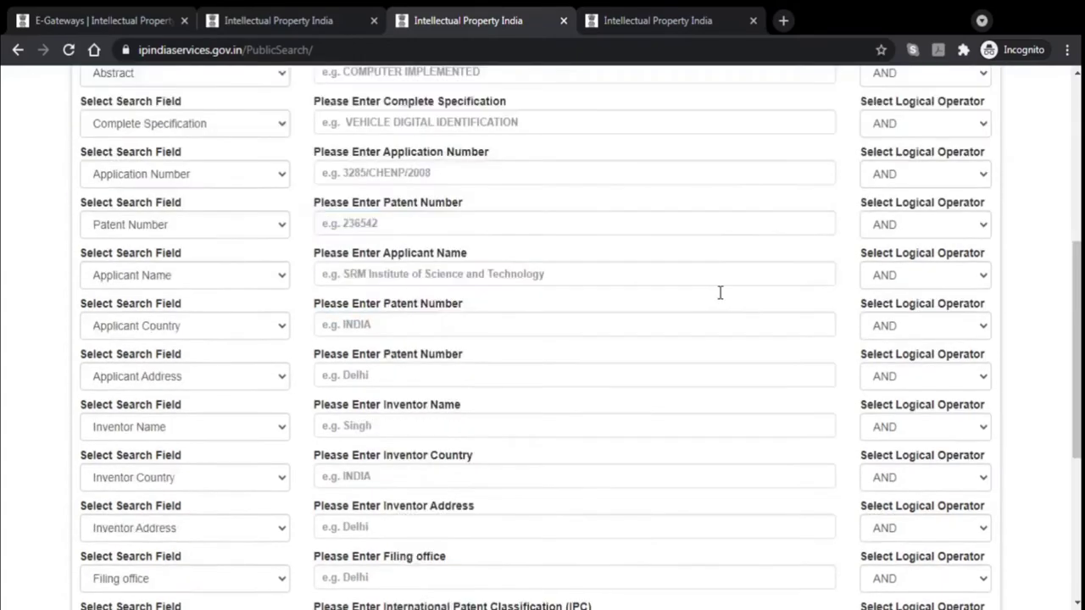
{"action": "left_click", "coordinate": [629, 444]}
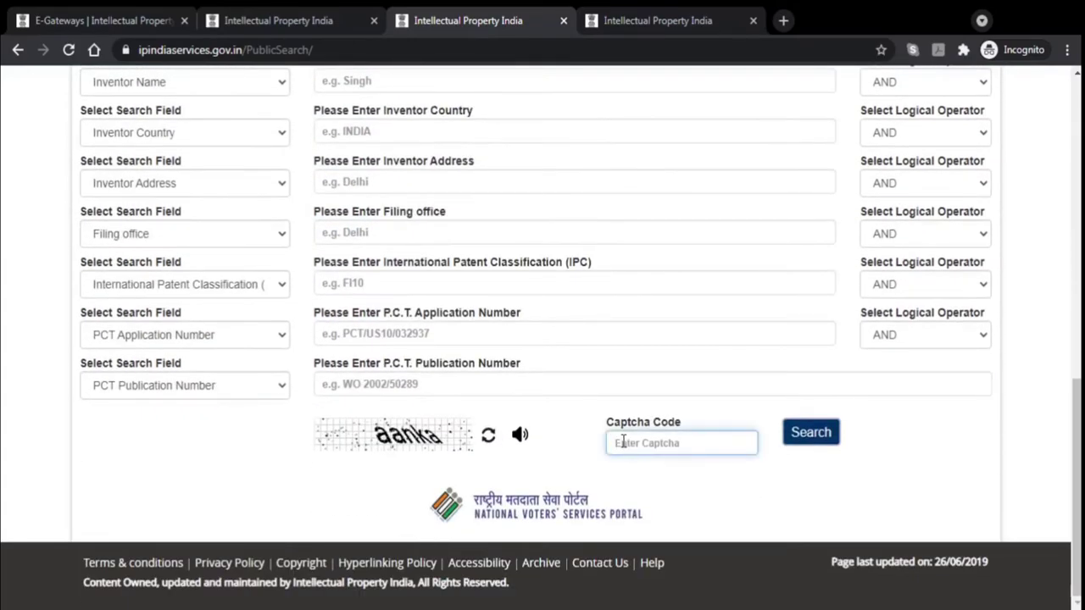
{"action": "type", "text": "aanka"}
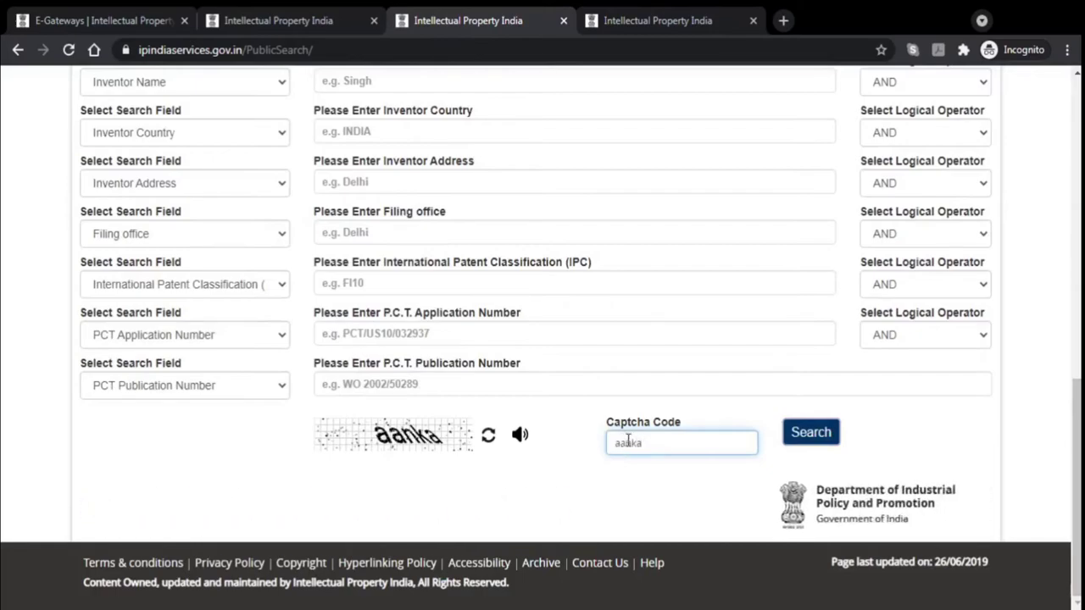
{"action": "left_click", "coordinate": [752, 20]}
{"action": "left_click", "coordinate": [829, 442]}
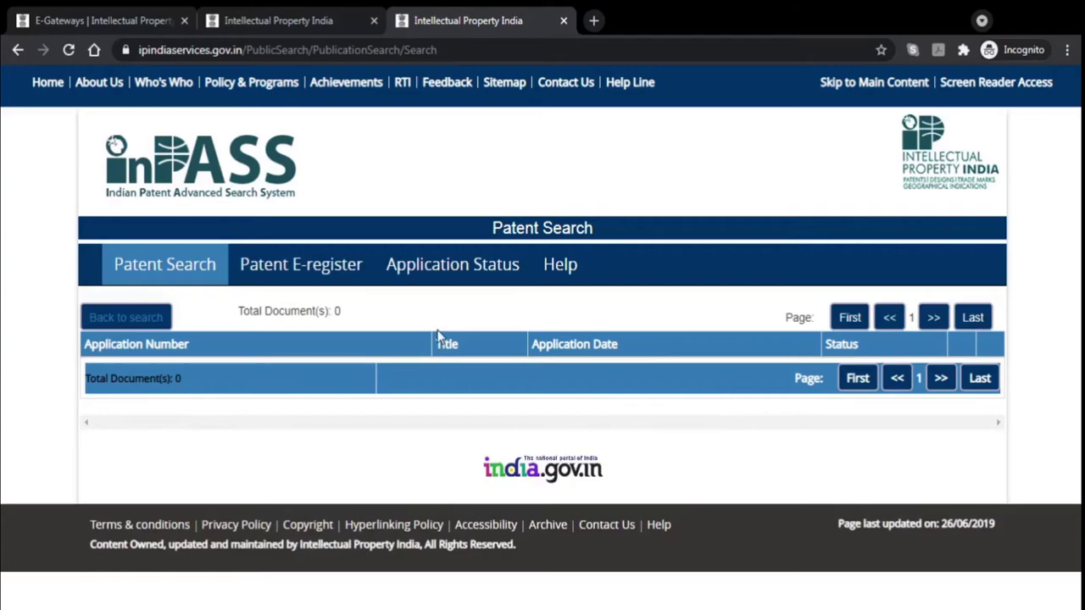
Reopen a fresh patent search form from the Intellectual Property India site's public search section, closing the old tabs.
{"action": "left_click", "coordinate": [47, 84]}
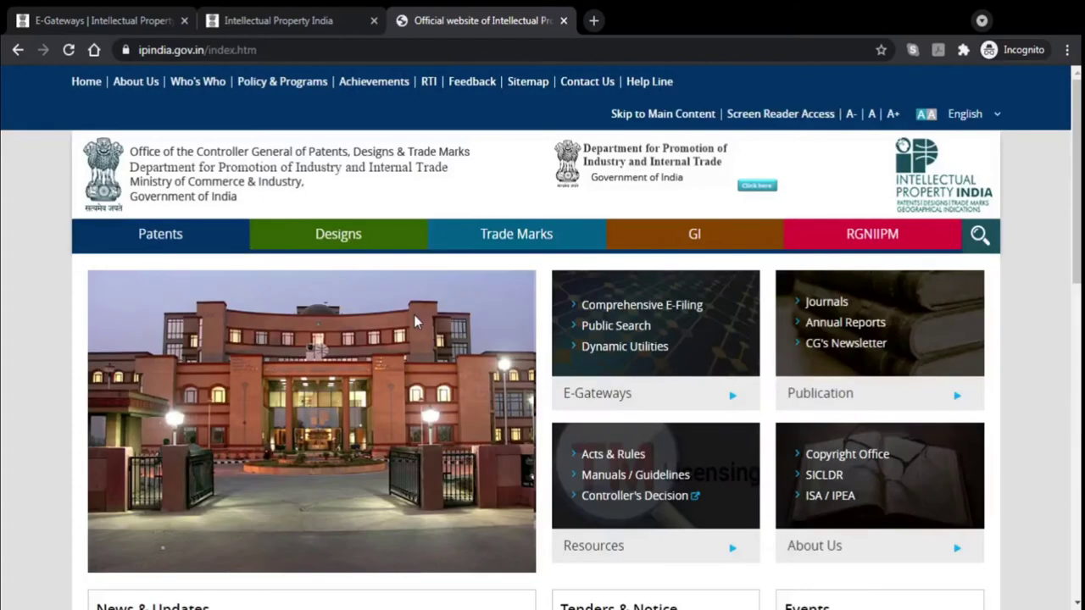
{"action": "left_click", "coordinate": [603, 336]}
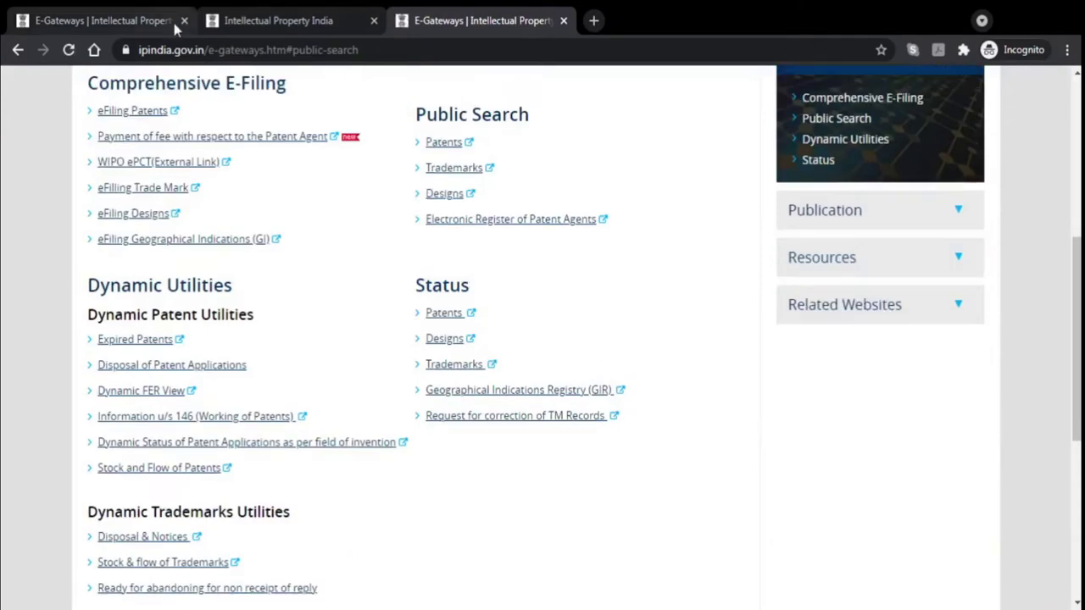
{"action": "left_click", "coordinate": [185, 21]}
{"action": "left_click", "coordinate": [448, 142]}
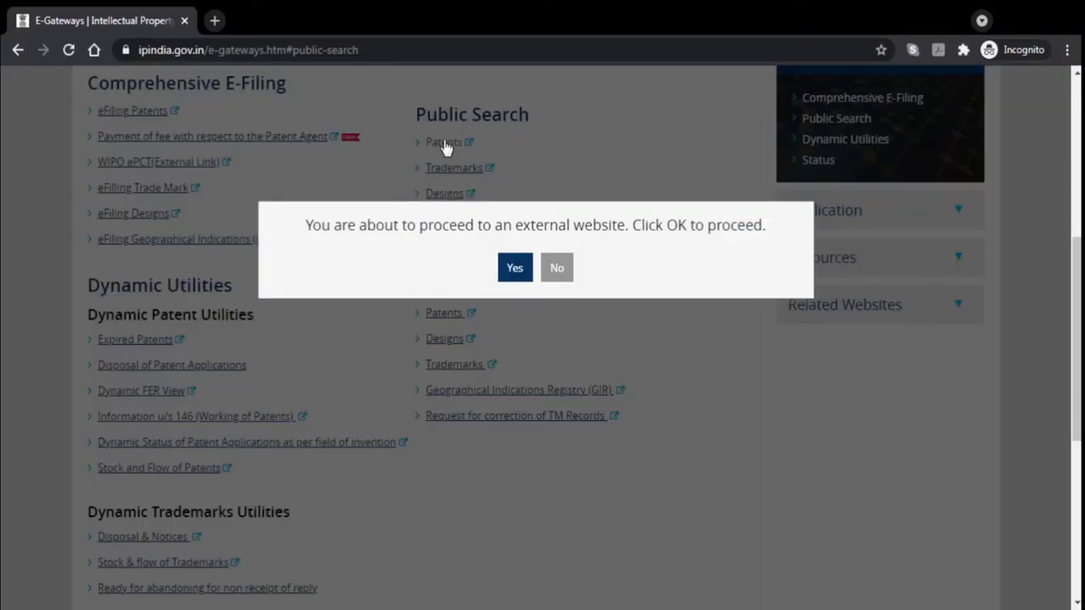
{"action": "left_click", "coordinate": [519, 266]}
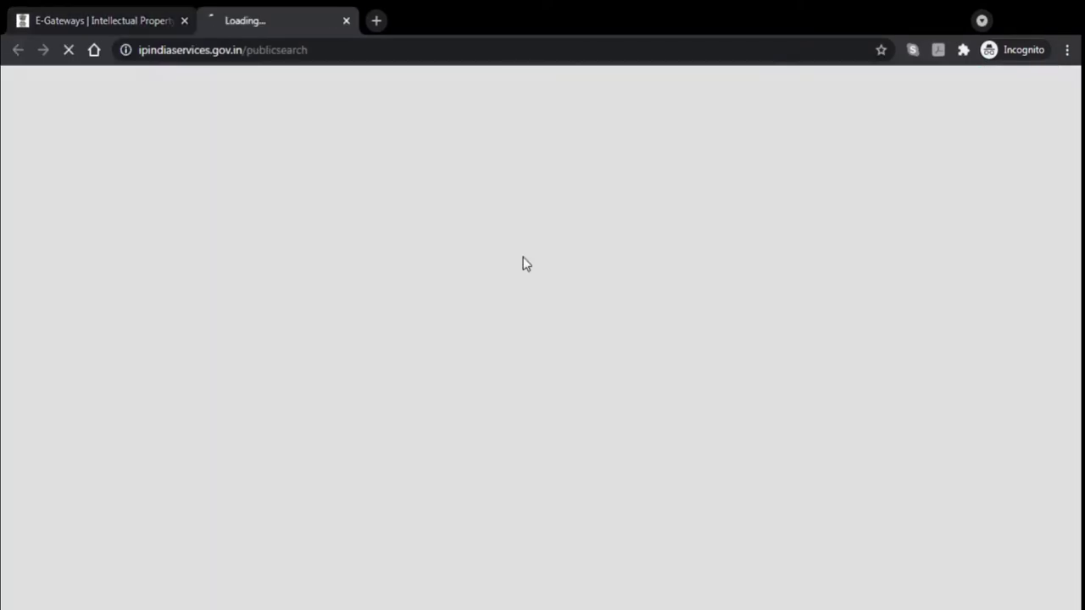
{"action": "left_click", "coordinate": [185, 21]}
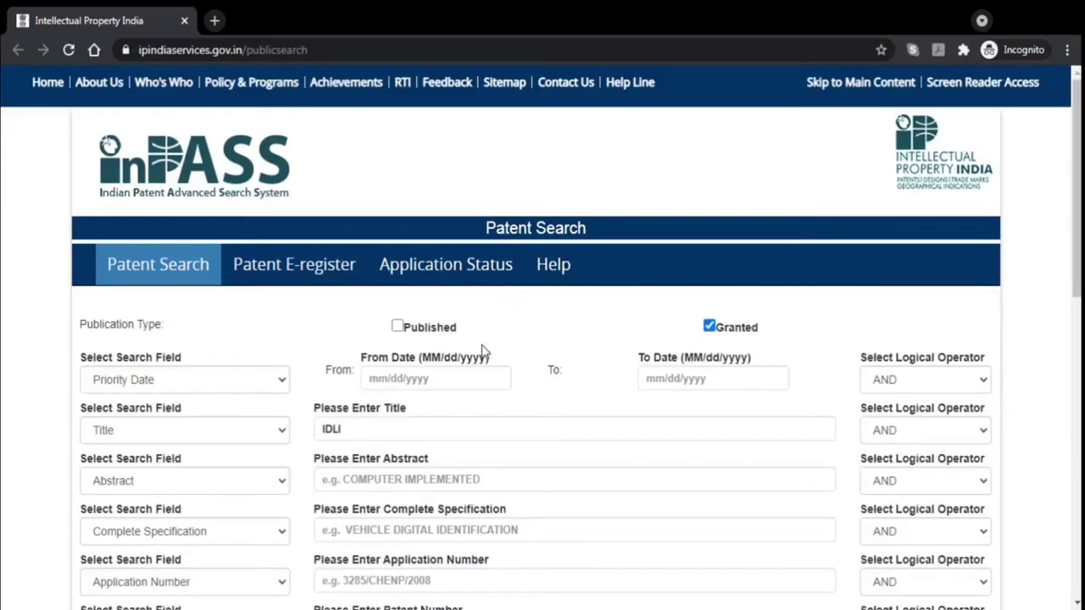
Replace the title search term with TOOTHBRUSH.
{"action": "scroll", "coordinate": [676, 359], "scroll_direction": "down", "scroll_amount": 2}
{"action": "double_click", "coordinate": [382, 264]}
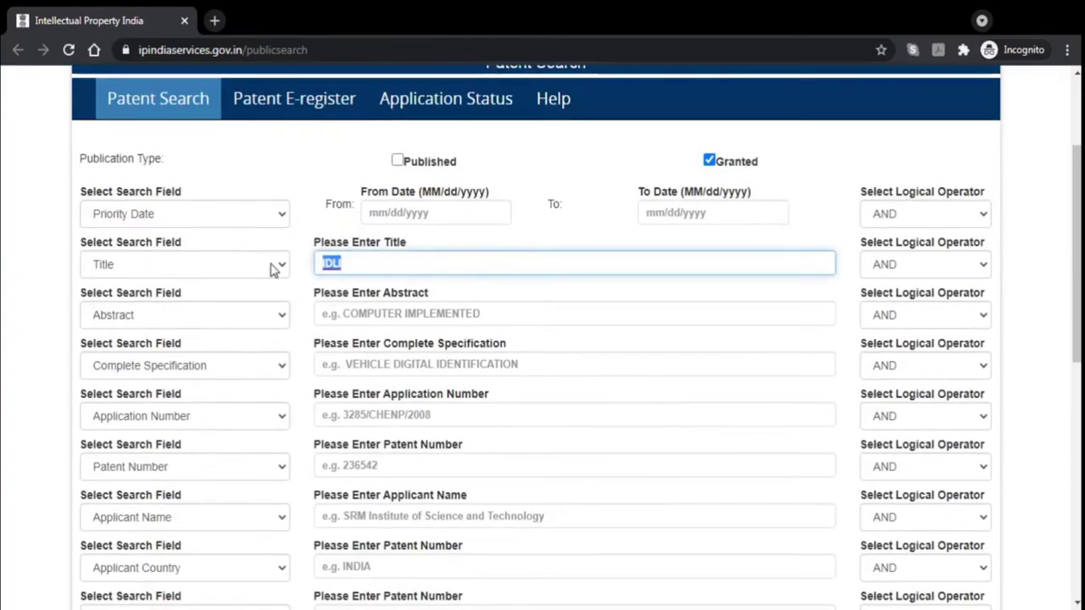
{"action": "key", "text": "BackSpace"}
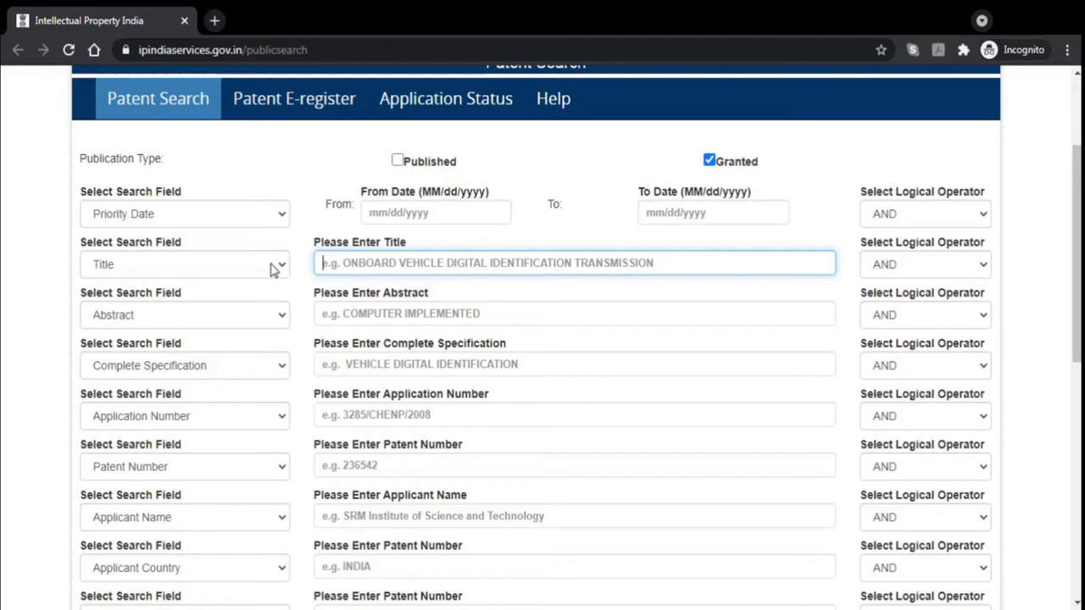
{"action": "type", "text": "TOOTB"}
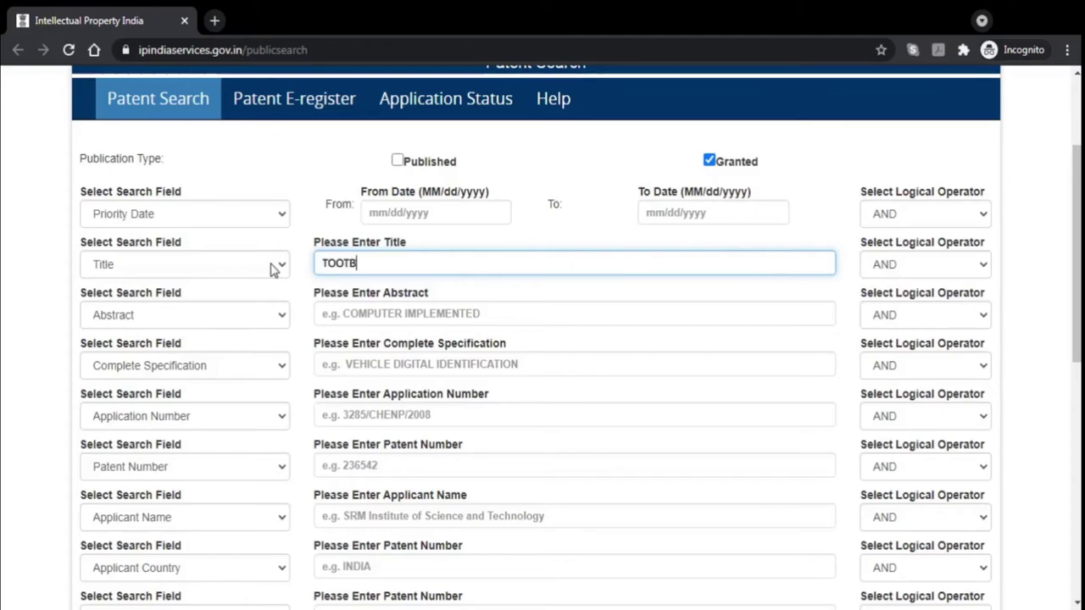
{"action": "type", "text": "RUH"}
{"action": "key", "text": "BackSpace"}
{"action": "type", "text": "S"}
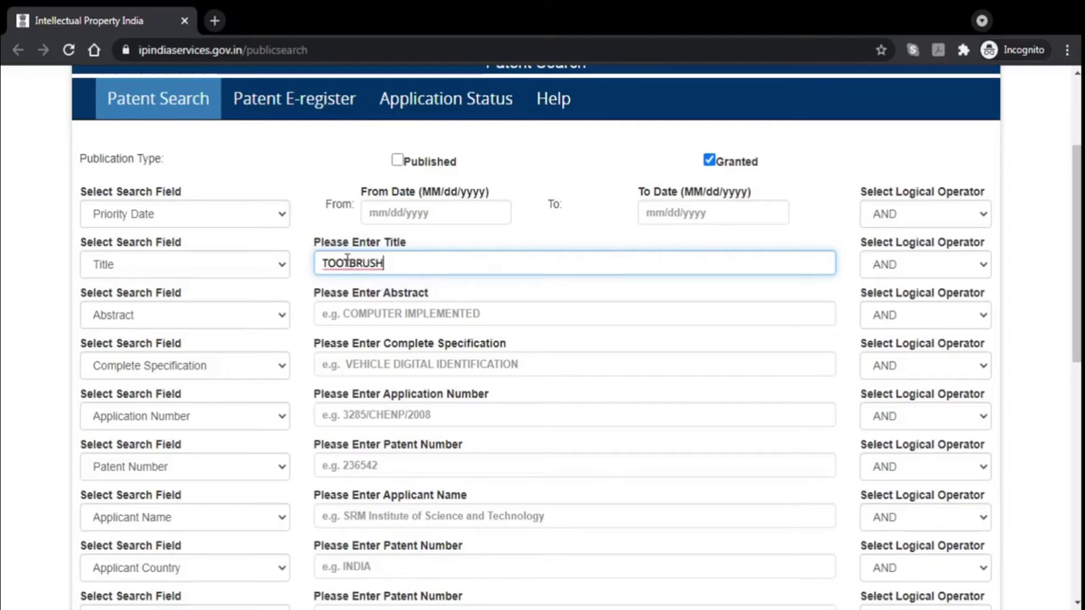
{"action": "type", "text": "H"}
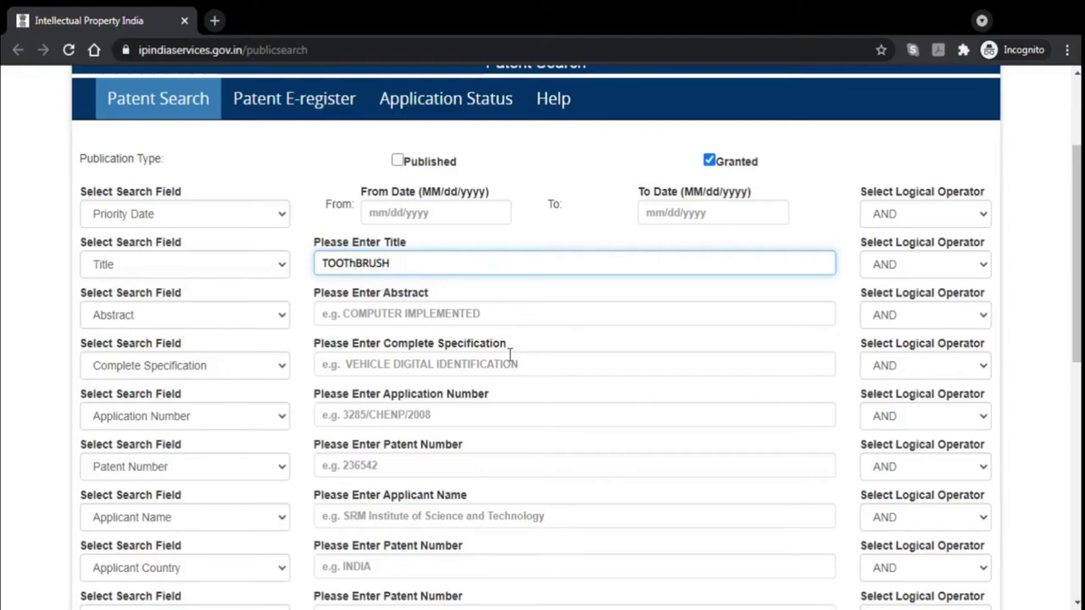
Enter the displayed captcha code and run the granted patent search for the toothbrush title.
{"action": "scroll", "coordinate": [510, 354], "scroll_direction": "down", "scroll_amount": 7}
{"action": "left_click", "coordinate": [665, 445]}
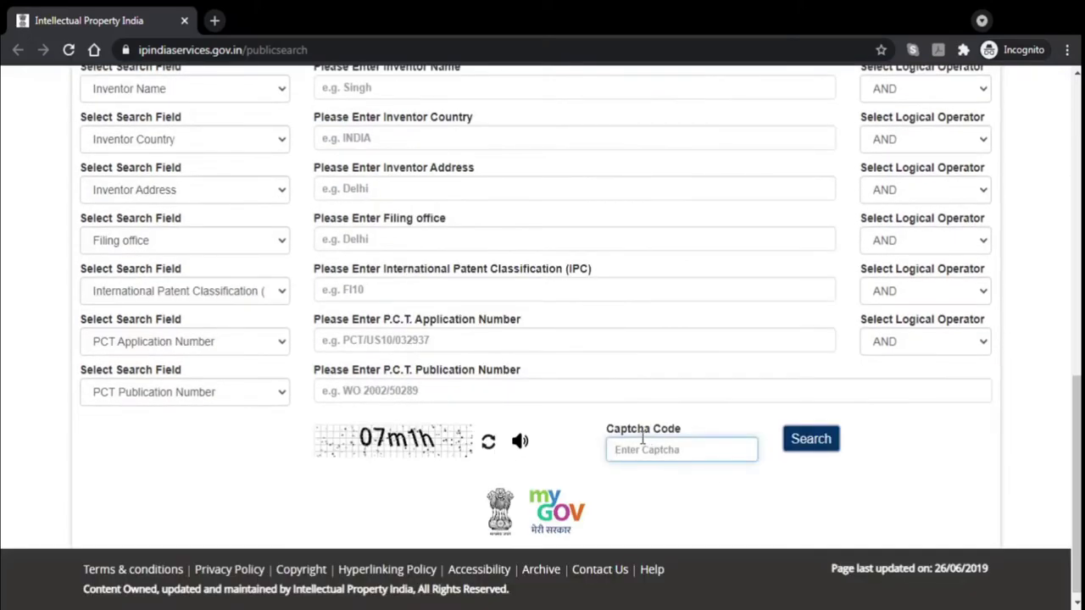
{"action": "type", "text": "07m1h"}
{"action": "left_click", "coordinate": [803, 443]}
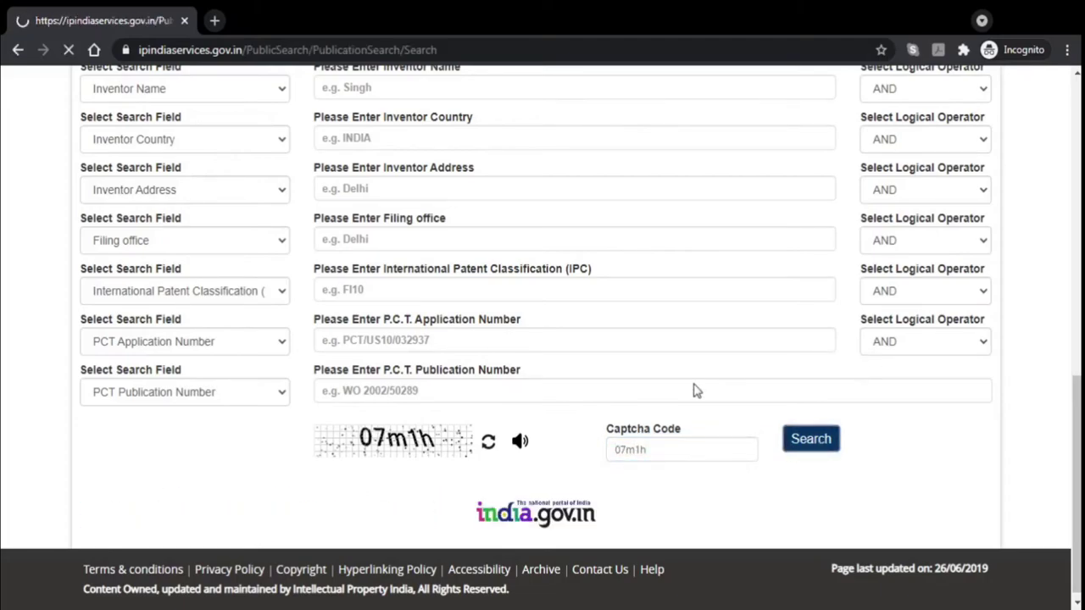
Review the document total, statuses and titles in the granted toothbrush results, and open the INTERACTIVE MUSICAL TOOTHBRUSH application.
{"action": "scroll", "coordinate": [711, 377], "scroll_direction": "down", "scroll_amount": 2}
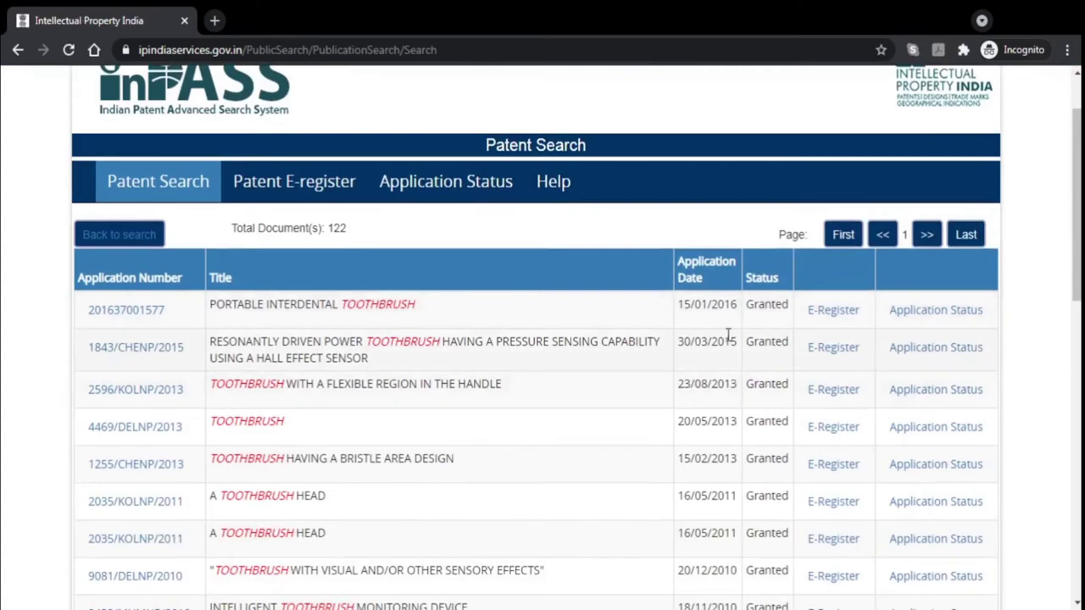
{"action": "scroll", "coordinate": [728, 335], "scroll_direction": "down", "scroll_amount": 2}
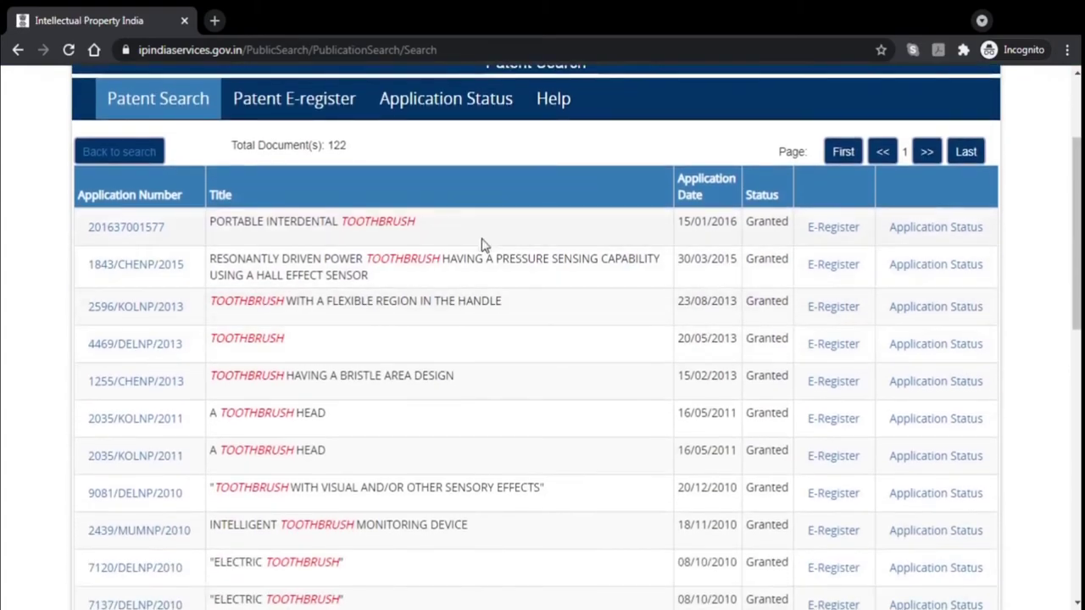
{"action": "double_click", "coordinate": [345, 146]}
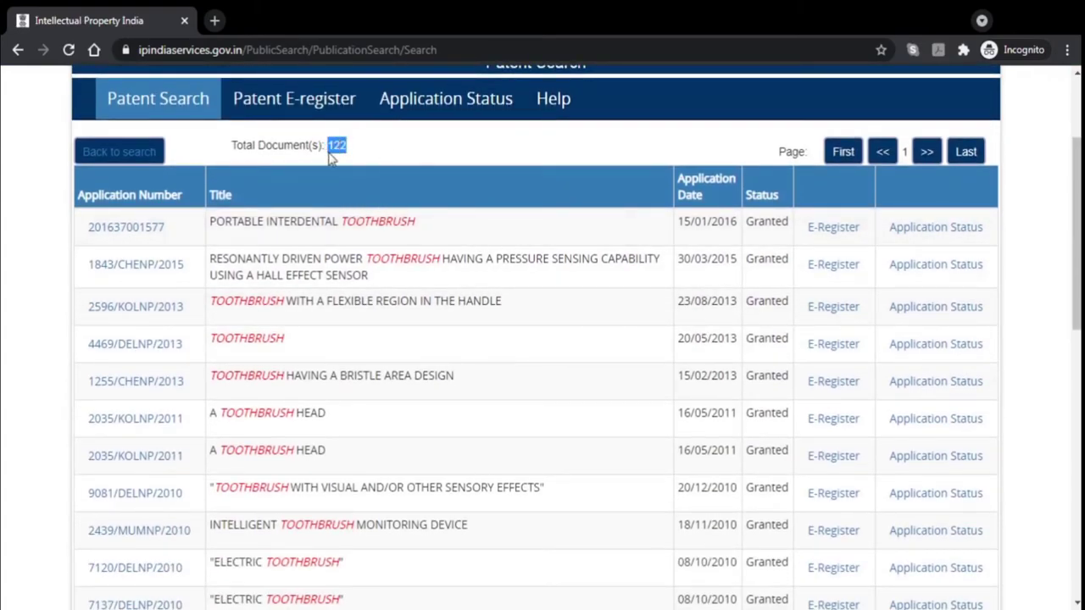
{"action": "double_click", "coordinate": [767, 223]}
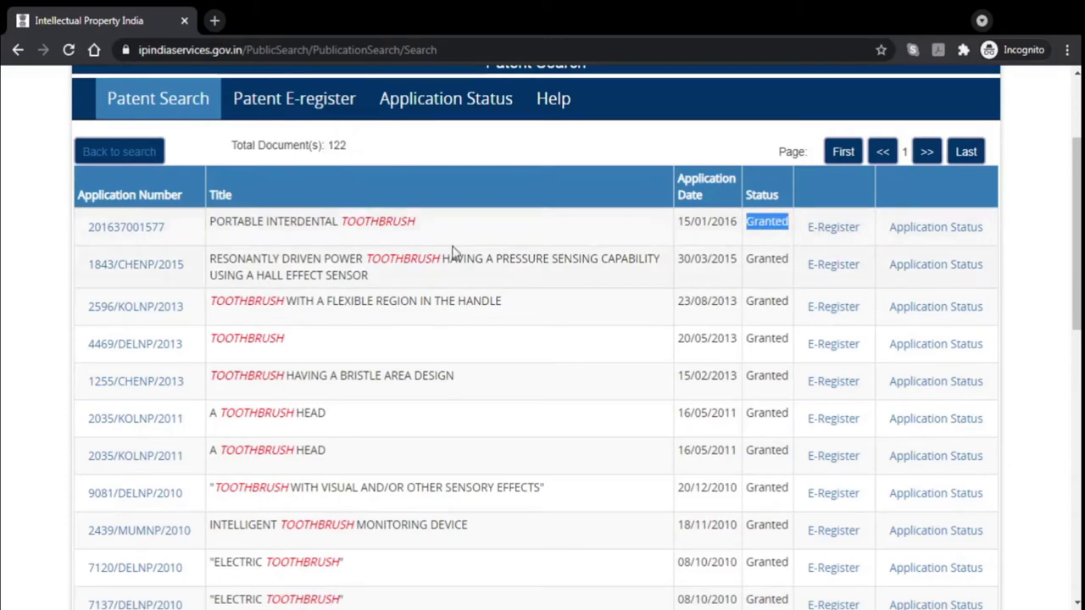
{"action": "scroll", "coordinate": [452, 252], "scroll_direction": "up", "scroll_amount": 1}
{"action": "scroll", "coordinate": [428, 303], "scroll_direction": "down", "scroll_amount": 1}
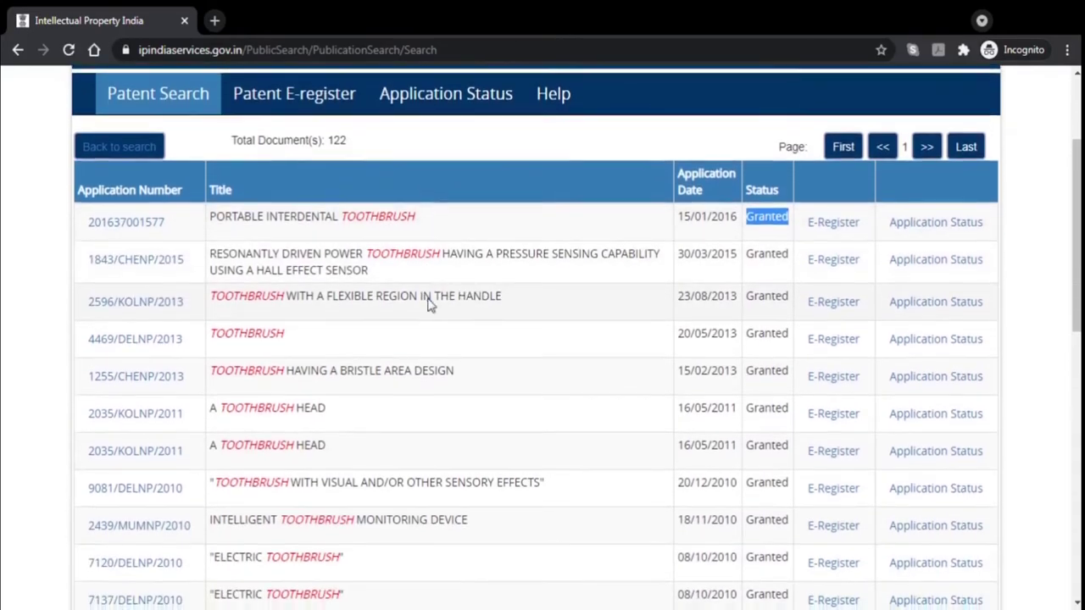
{"action": "scroll", "coordinate": [428, 303], "scroll_direction": "down", "scroll_amount": 3}
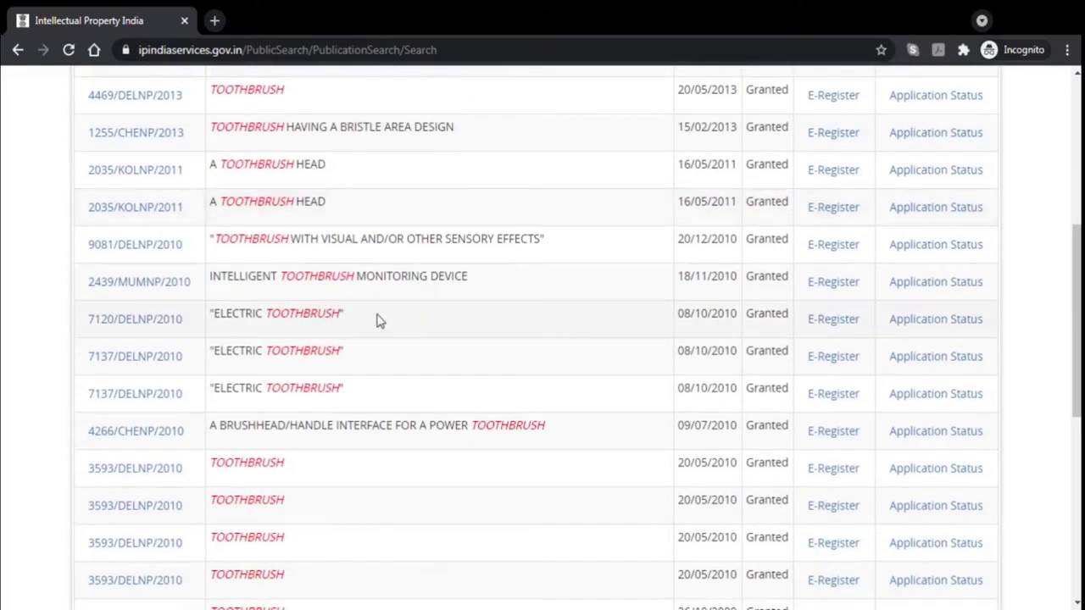
{"action": "scroll", "coordinate": [484, 309], "scroll_direction": "down", "scroll_amount": 1}
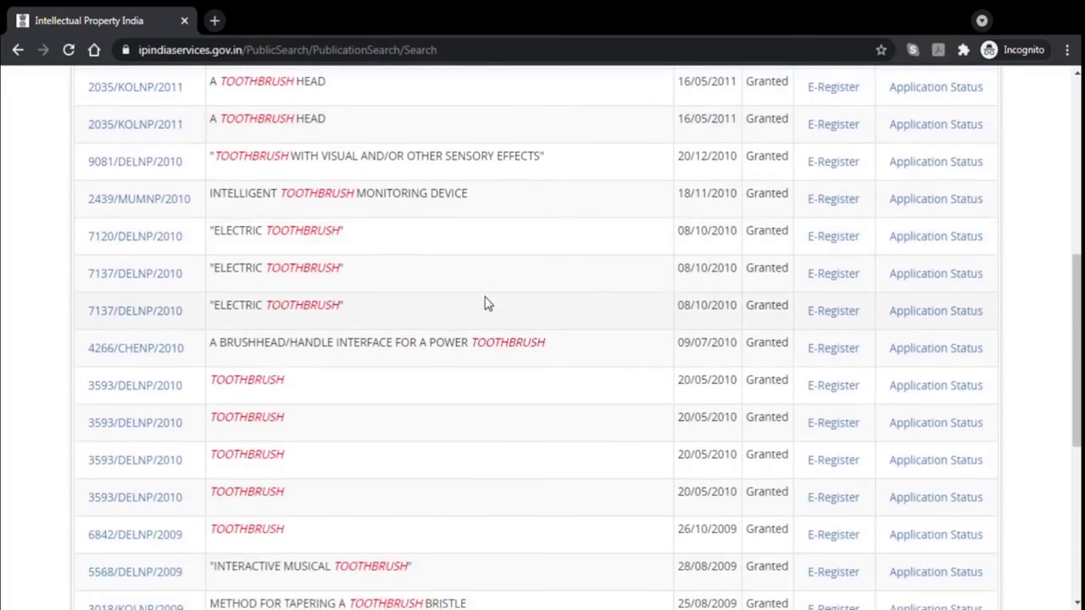
{"action": "scroll", "coordinate": [467, 290], "scroll_direction": "down", "scroll_amount": 3}
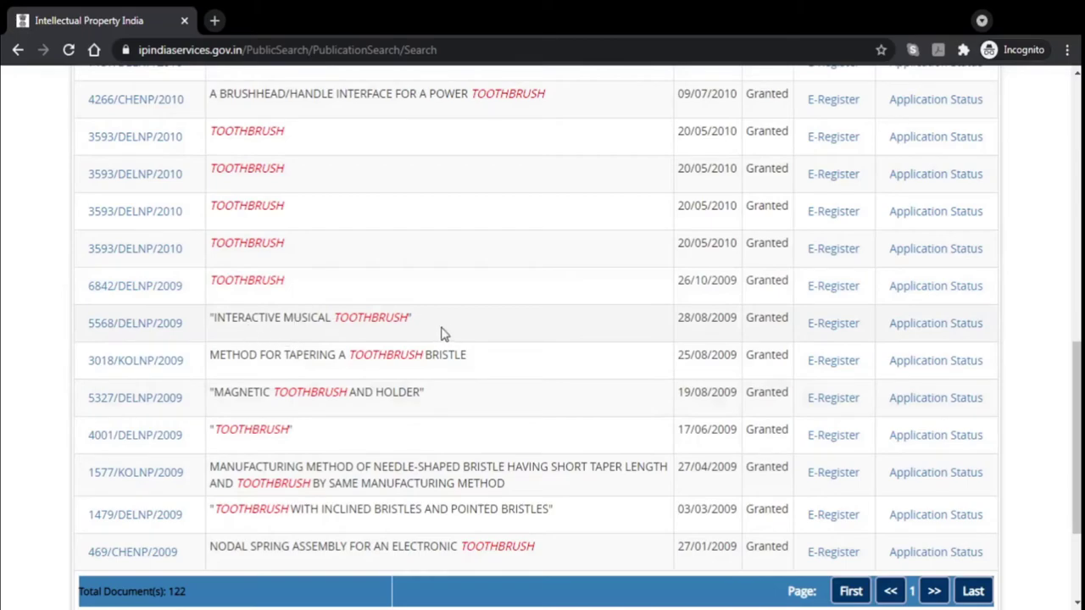
{"action": "left_click_drag", "start_coordinate": [441, 332], "coordinate": [218, 321]}
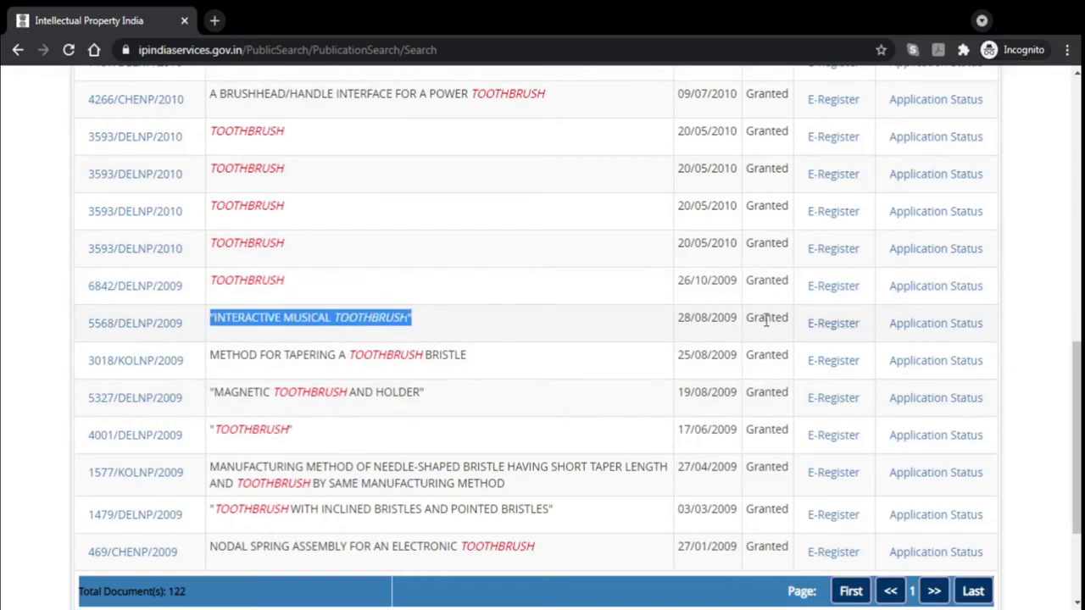
{"action": "left_click", "coordinate": [136, 324]}
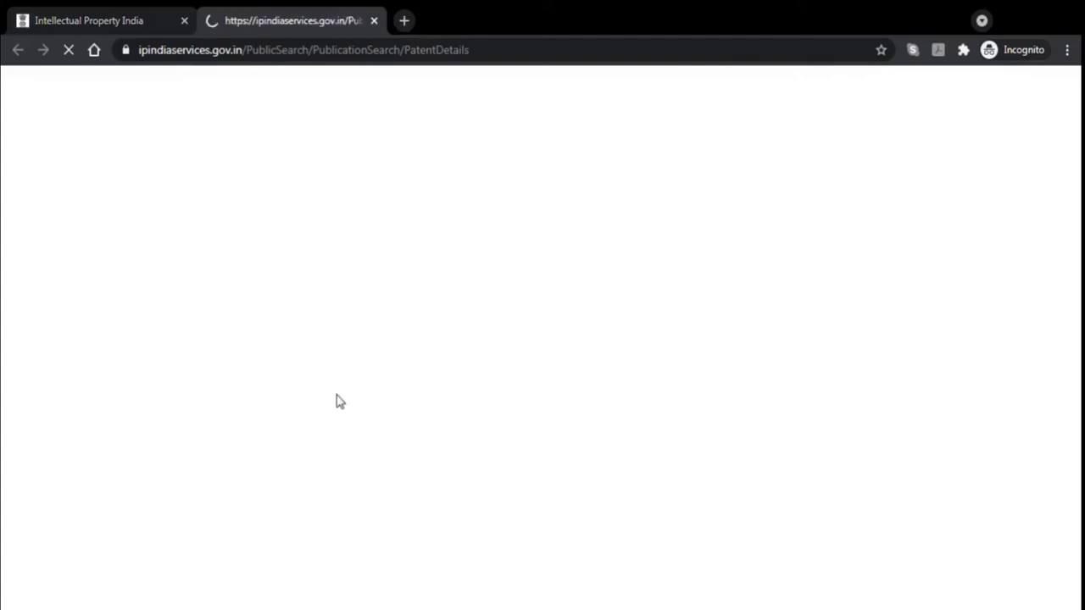
Review the inventors, applicant, abstract and specification of the INTERACTIVE MUSICAL TOOTHBRUSH application, and open its application status.
{"action": "scroll", "coordinate": [336, 399], "scroll_direction": "down", "scroll_amount": 5}
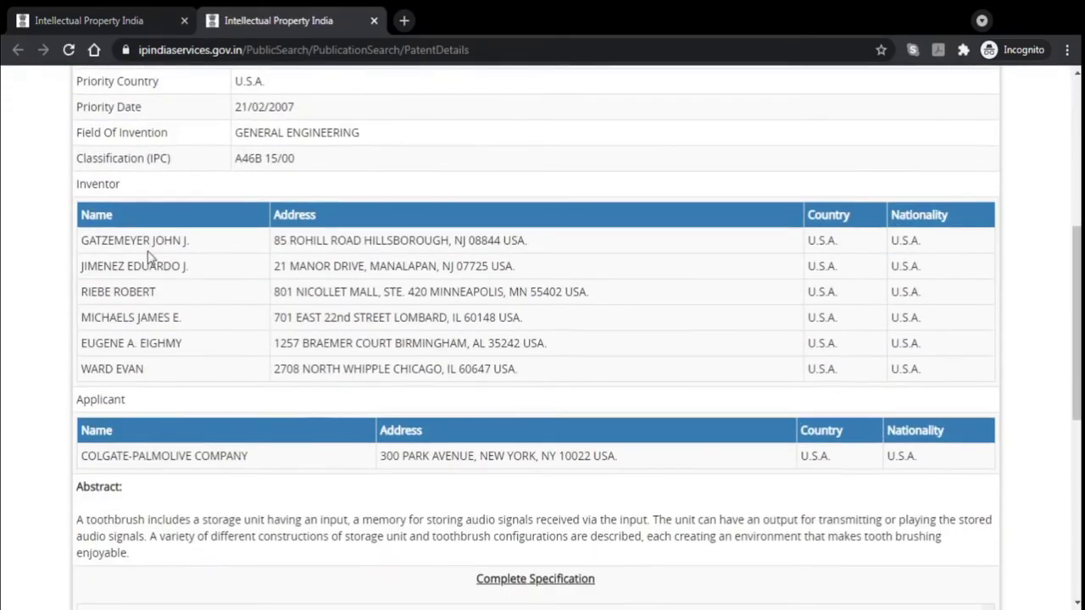
{"action": "scroll", "coordinate": [190, 366], "scroll_direction": "down", "scroll_amount": 1}
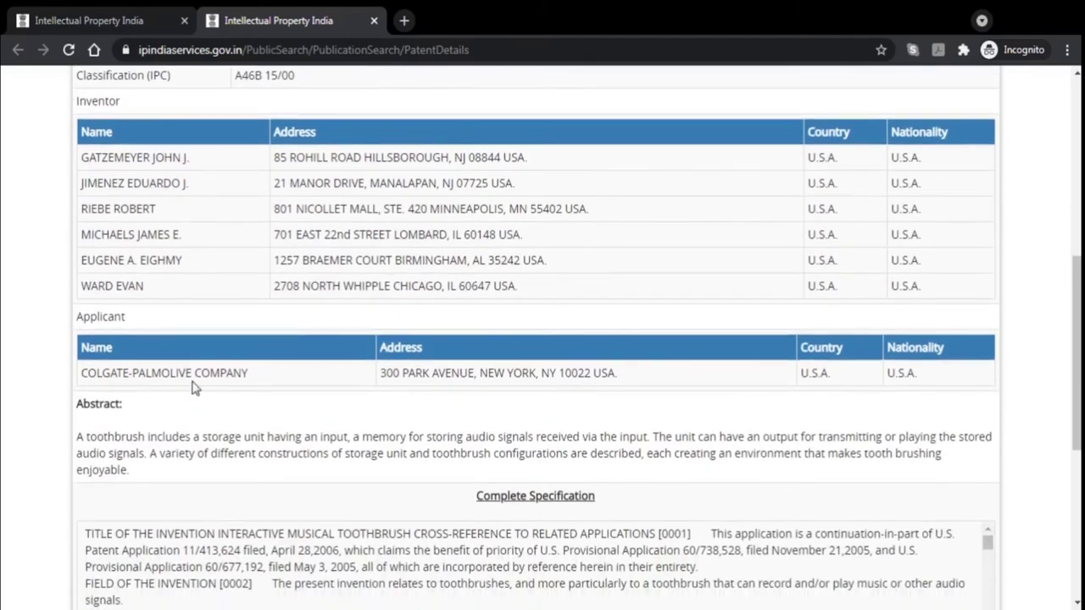
{"action": "left_click_drag", "start_coordinate": [270, 374], "coordinate": [82, 379]}
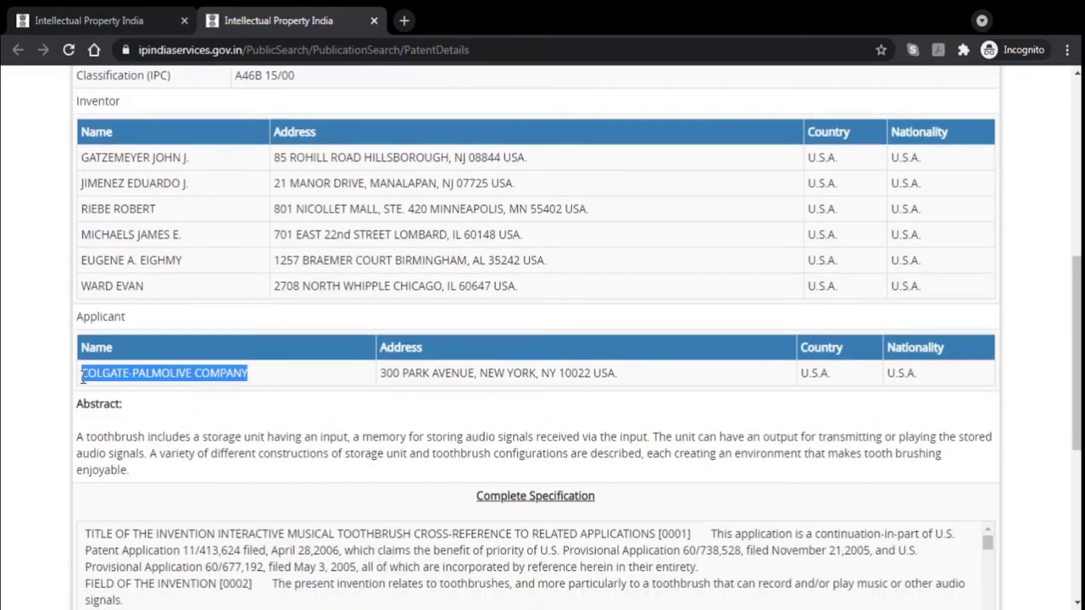
{"action": "left_click", "coordinate": [261, 382]}
{"action": "scroll", "coordinate": [262, 381], "scroll_direction": "down", "scroll_amount": 4}
{"action": "left_click", "coordinate": [551, 464]}
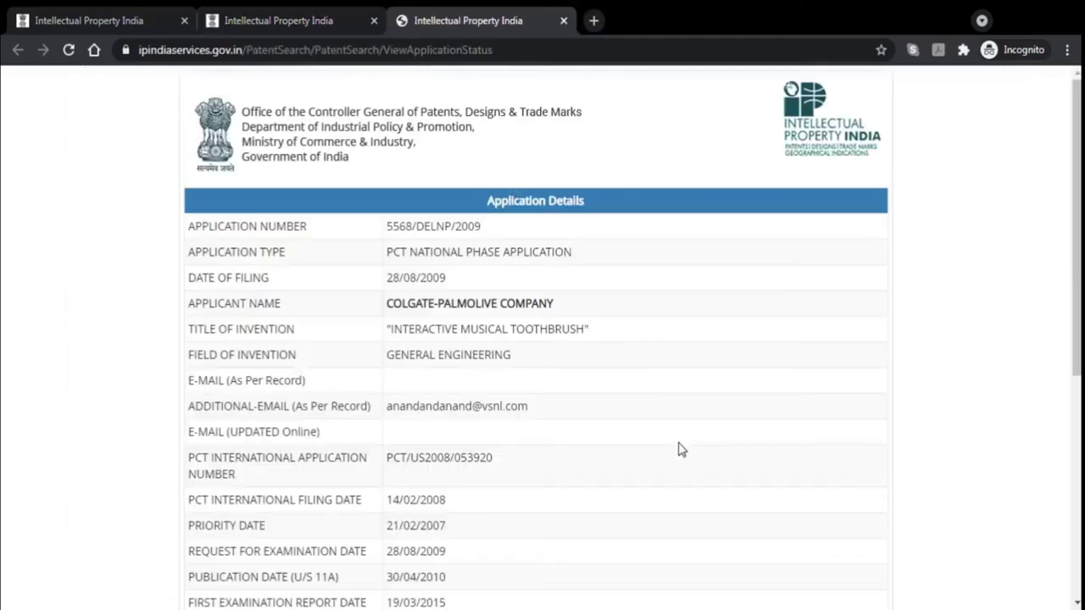
Check the application's dates and grant status, and open the drawings PDF dated 29/10/2009 from its filed documents.
{"action": "scroll", "coordinate": [678, 448], "scroll_direction": "down", "scroll_amount": 5}
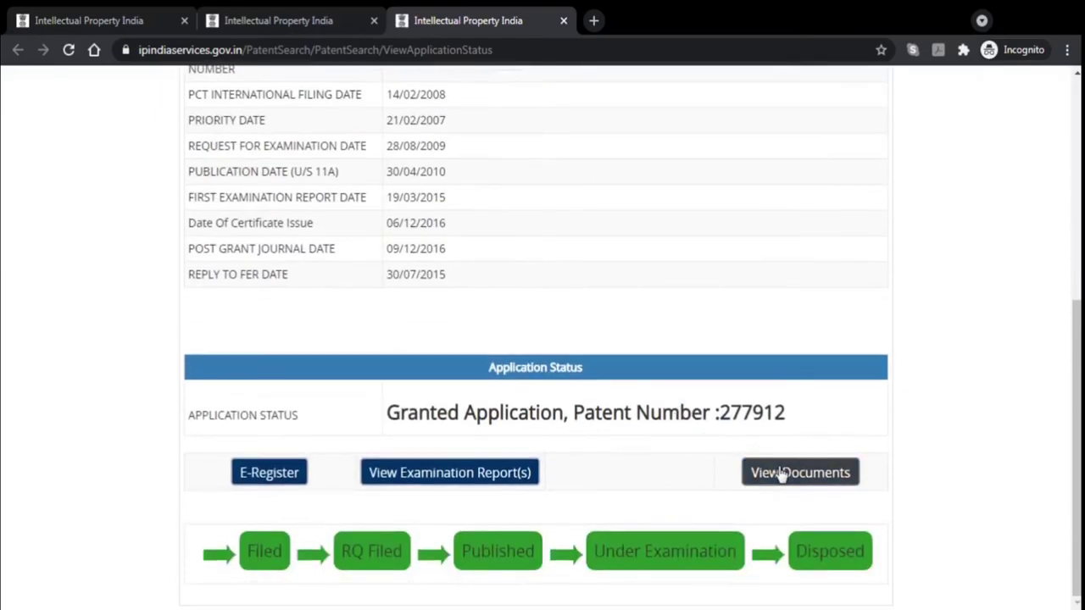
{"action": "left_click", "coordinate": [780, 476]}
{"action": "scroll", "coordinate": [555, 339], "scroll_direction": "down", "scroll_amount": 3}
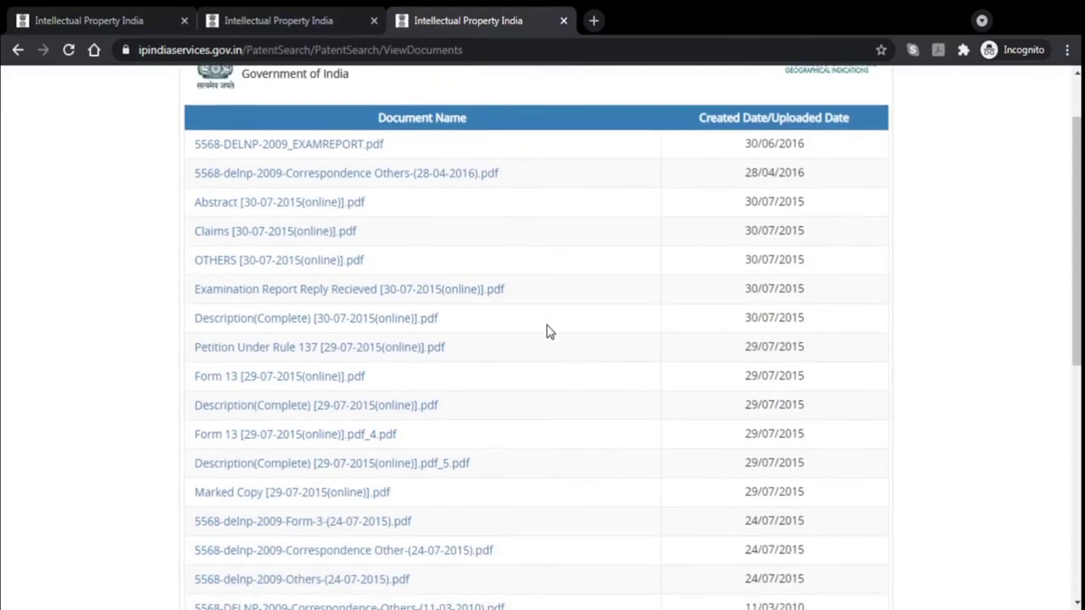
{"action": "scroll", "coordinate": [386, 272], "scroll_direction": "down", "scroll_amount": 1}
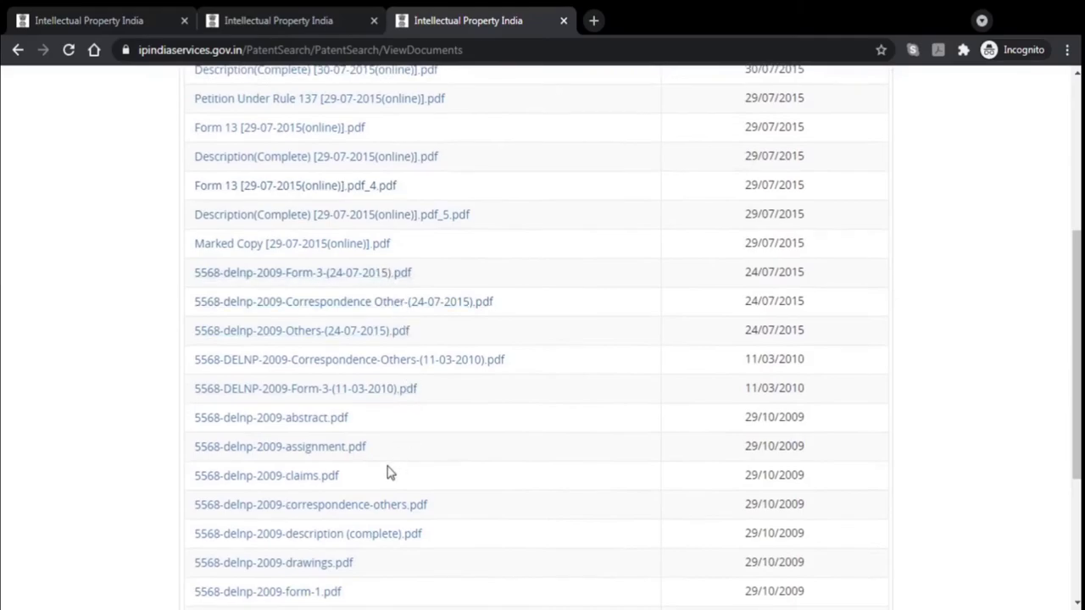
{"action": "scroll", "coordinate": [358, 446], "scroll_direction": "down", "scroll_amount": 1}
{"action": "left_click", "coordinate": [330, 481]}
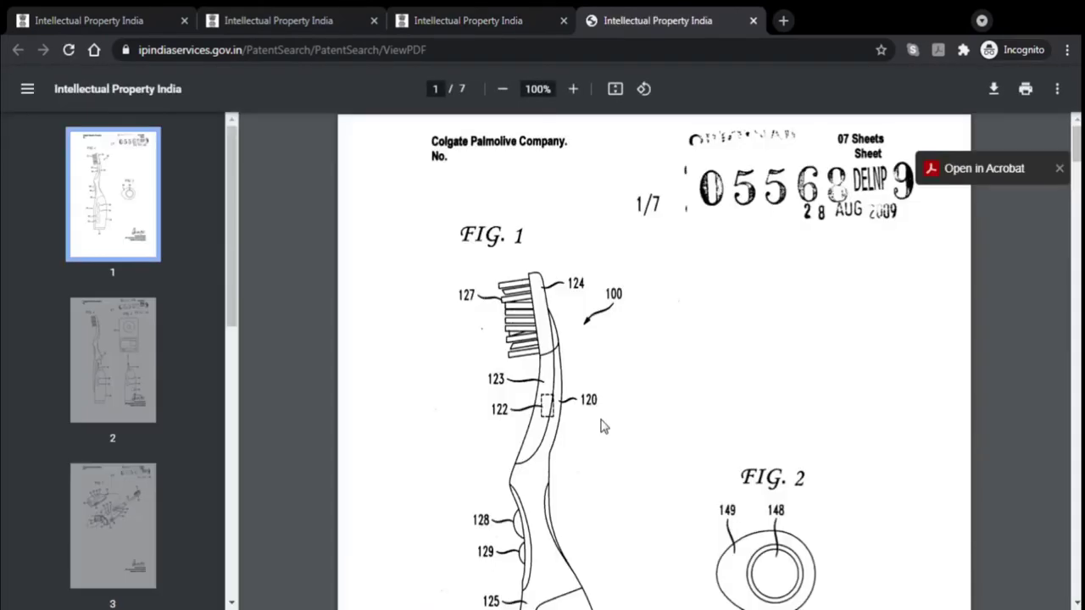
Look through all seven sheets of the toothbrush drawings, from FIG. 1 to the FIG. 9 flowchart, and close the PDF.
{"action": "scroll", "coordinate": [741, 292], "scroll_direction": "down", "scroll_amount": 1}
{"action": "scroll", "coordinate": [741, 293], "scroll_direction": "down", "scroll_amount": 1}
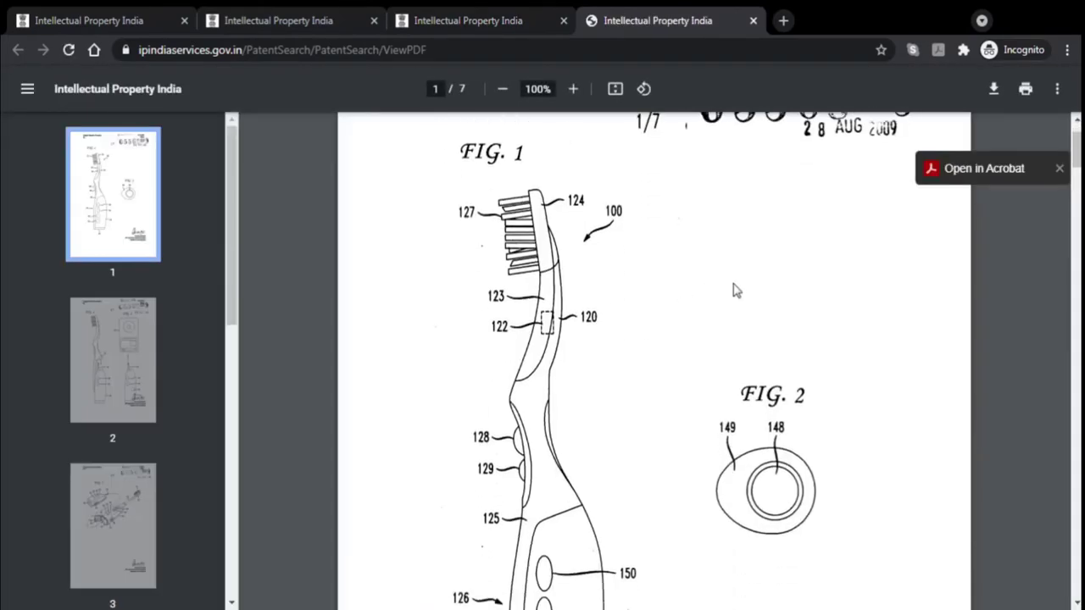
{"action": "scroll", "coordinate": [734, 291], "scroll_direction": "down", "scroll_amount": 4}
{"action": "scroll", "coordinate": [730, 292], "scroll_direction": "down", "scroll_amount": 18}
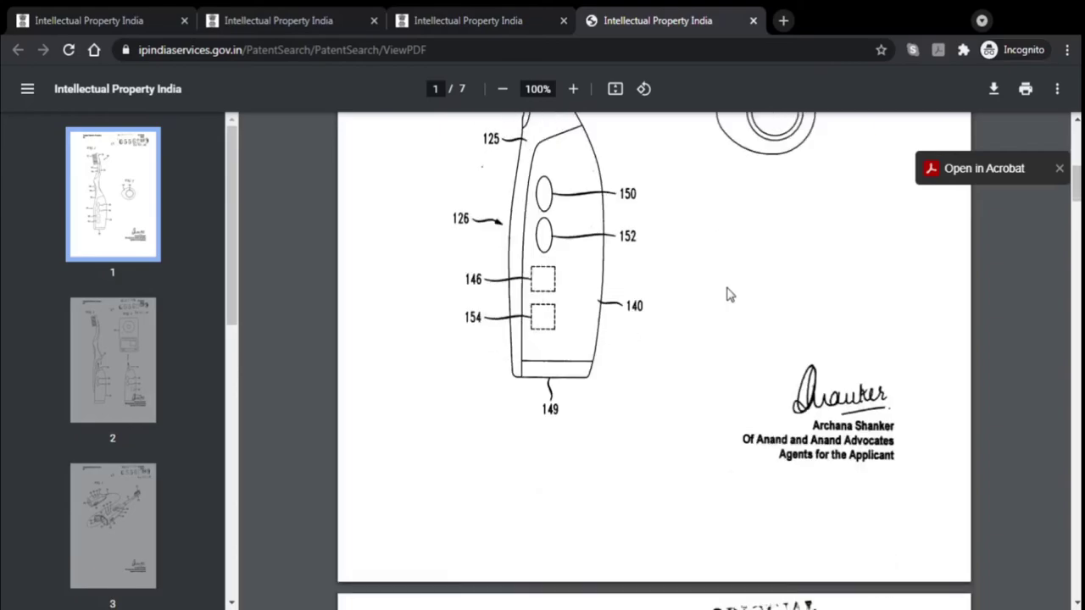
{"action": "scroll", "coordinate": [729, 294], "scroll_direction": "down", "scroll_amount": 20}
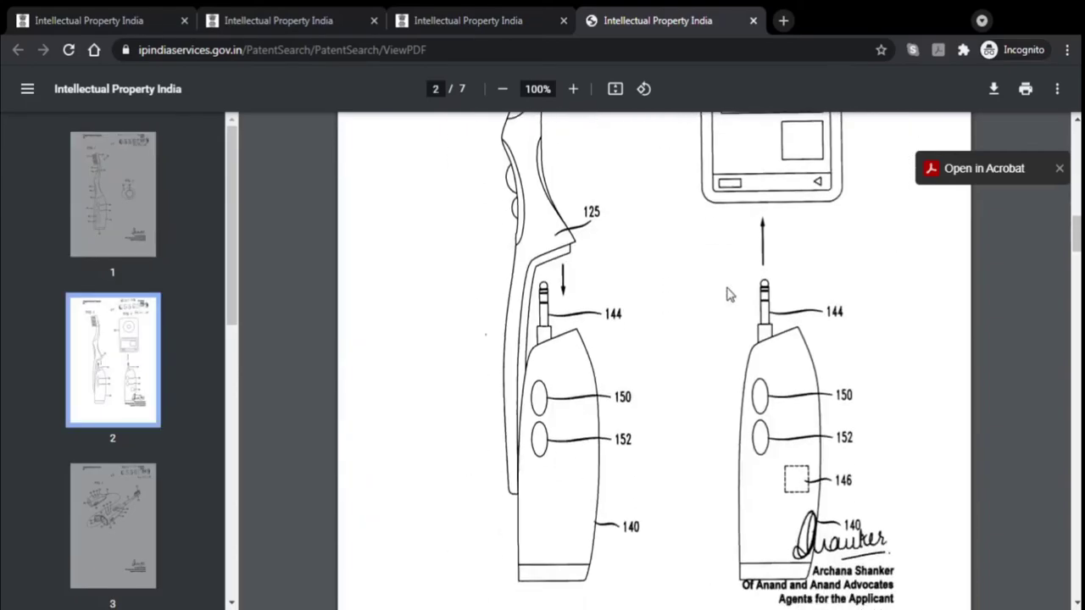
{"action": "scroll", "coordinate": [728, 294], "scroll_direction": "down", "scroll_amount": 20}
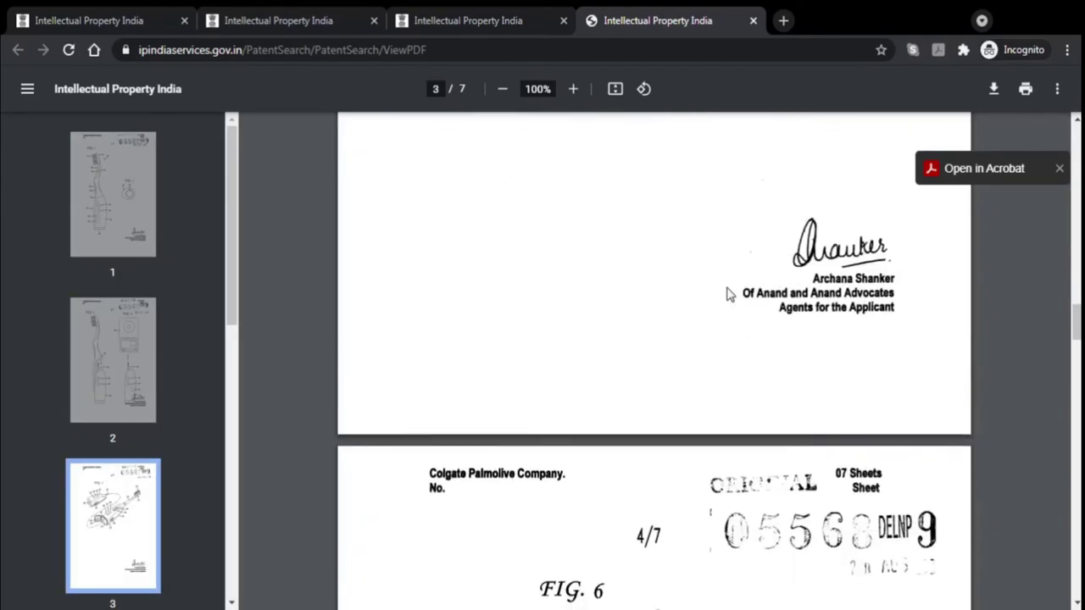
{"action": "scroll", "coordinate": [727, 294], "scroll_direction": "down", "scroll_amount": 3}
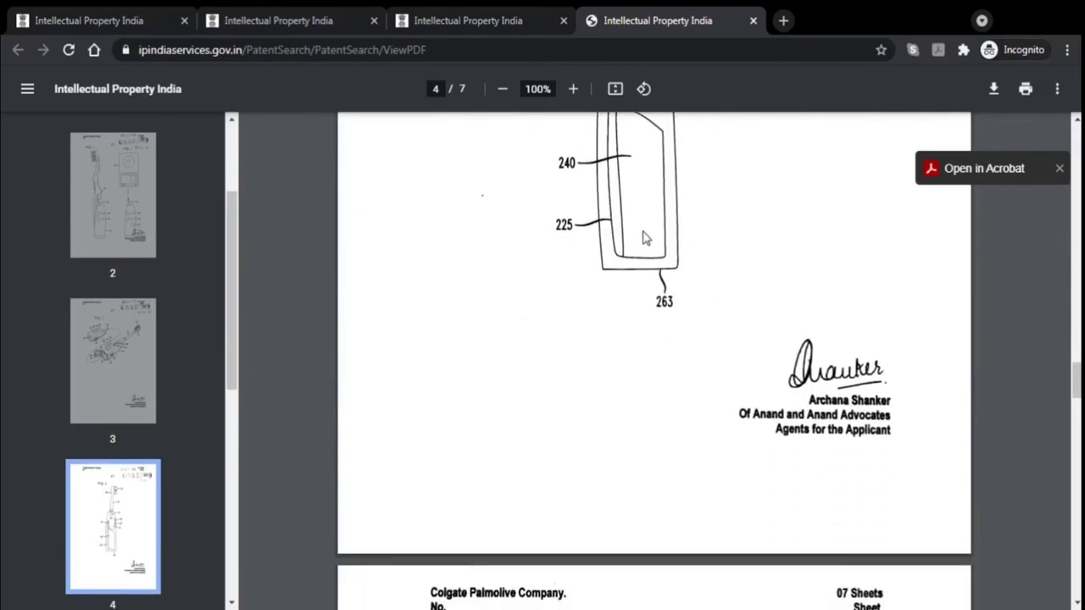
{"action": "scroll", "coordinate": [612, 195], "scroll_direction": "down", "scroll_amount": 20}
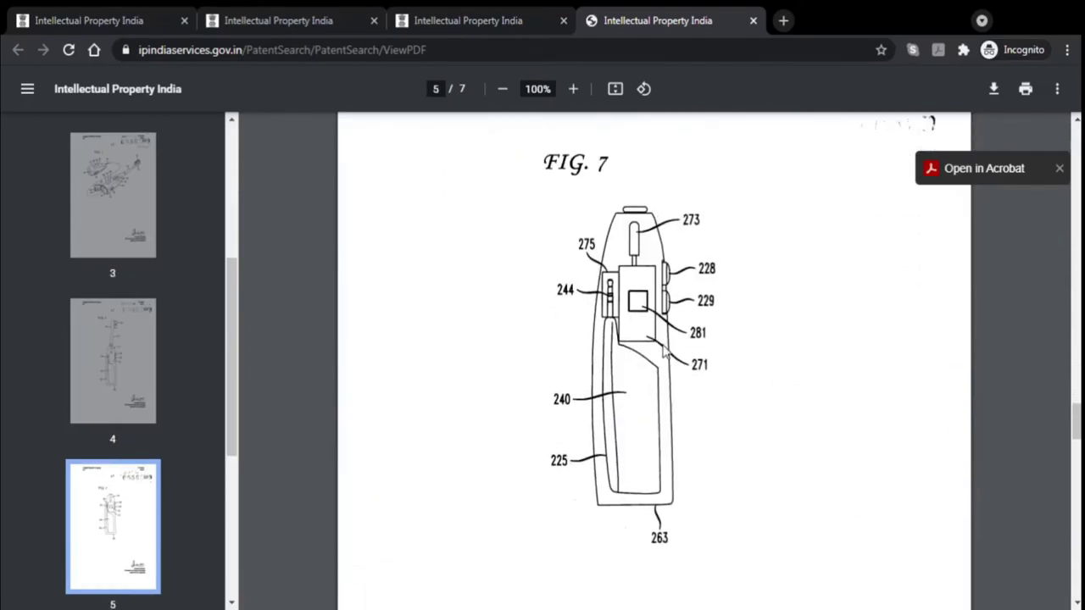
{"action": "scroll", "coordinate": [665, 351], "scroll_direction": "down", "scroll_amount": 8}
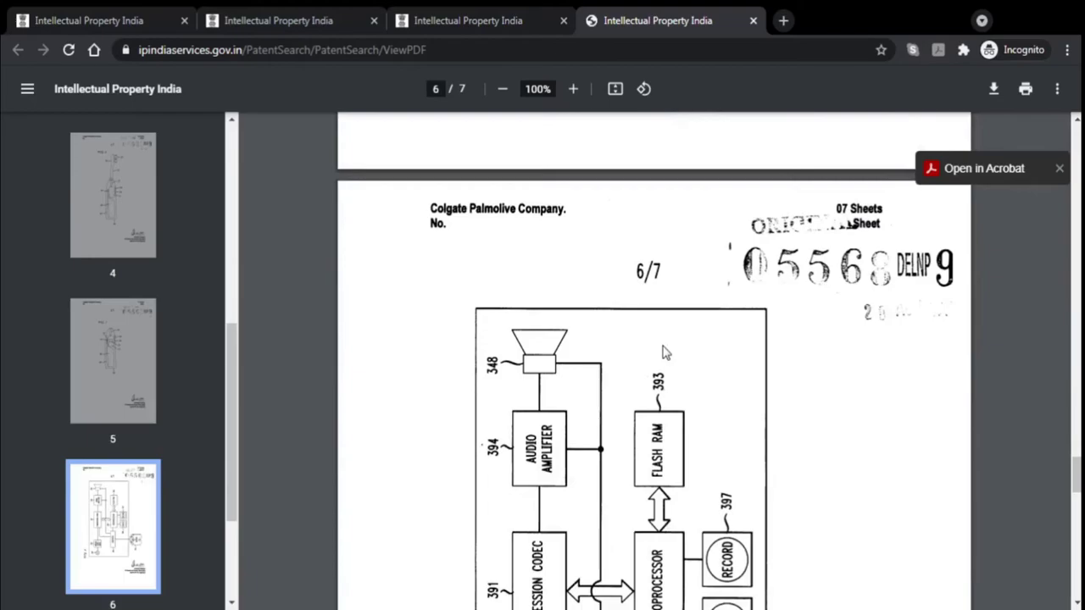
{"action": "scroll", "coordinate": [665, 352], "scroll_direction": "down", "scroll_amount": 20}
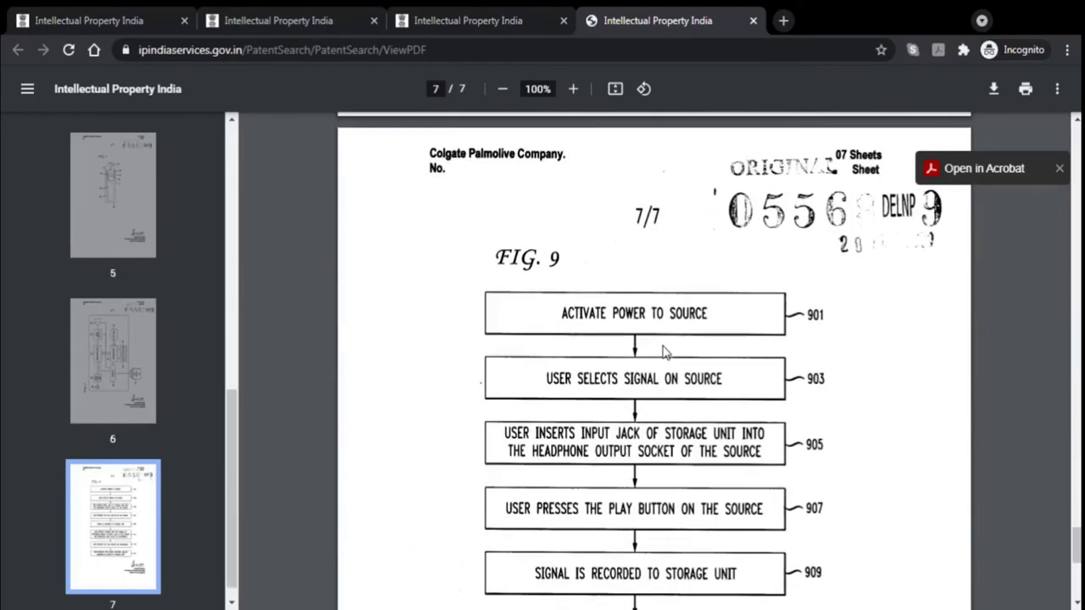
{"action": "scroll", "coordinate": [665, 352], "scroll_direction": "down", "scroll_amount": 10}
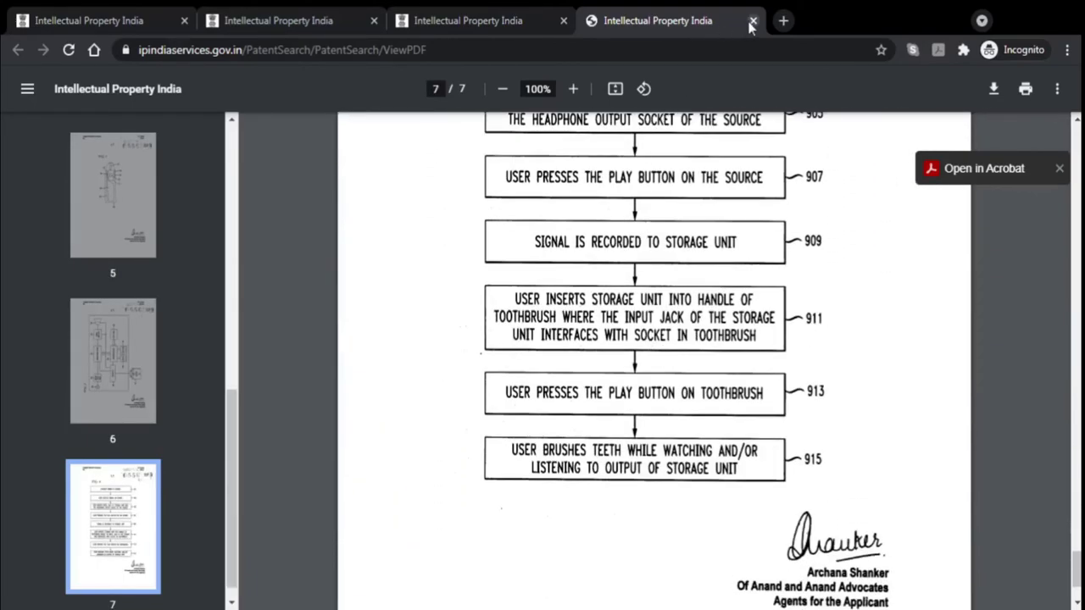
{"action": "left_click", "coordinate": [750, 21]}
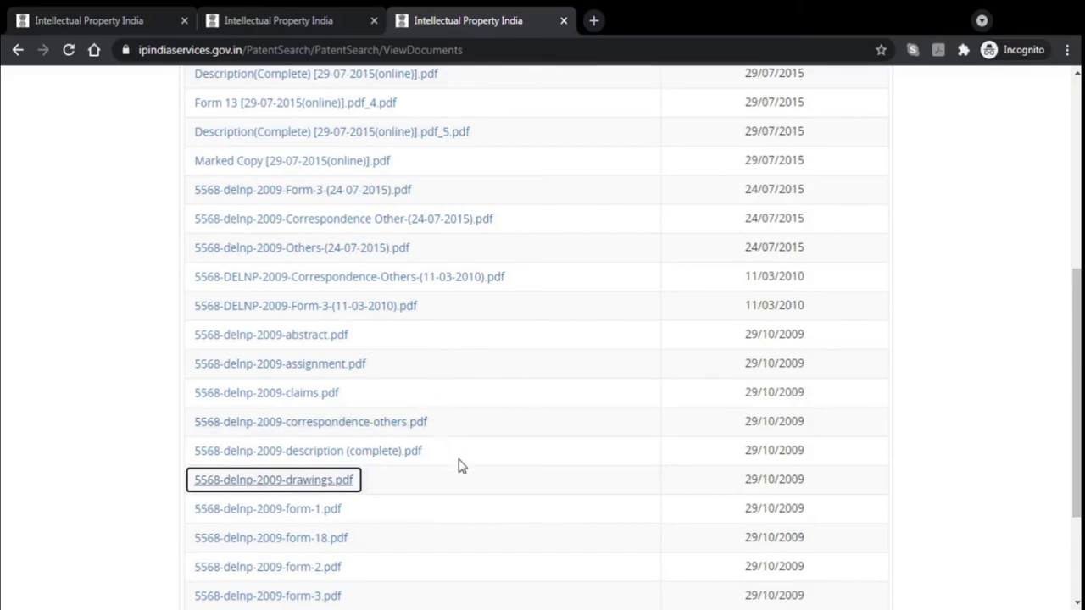
Find and open Description(Complete) [29-07-2015(online)].pdf_5.pdf in the list of filed documents.
{"action": "scroll", "coordinate": [458, 464], "scroll_direction": "up", "scroll_amount": 4}
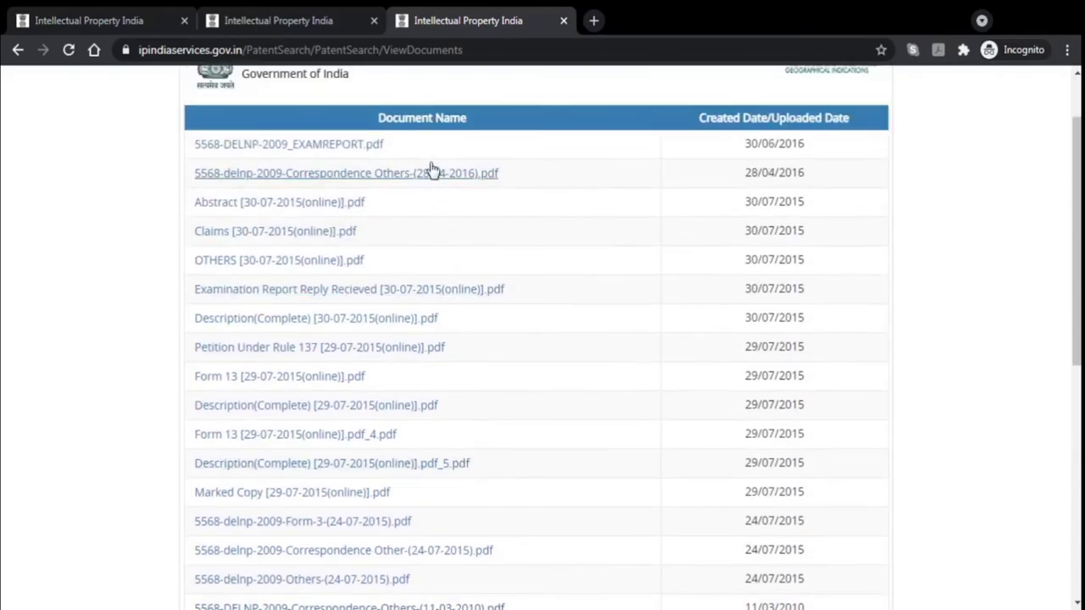
{"action": "scroll", "coordinate": [393, 293], "scroll_direction": "down", "scroll_amount": 2}
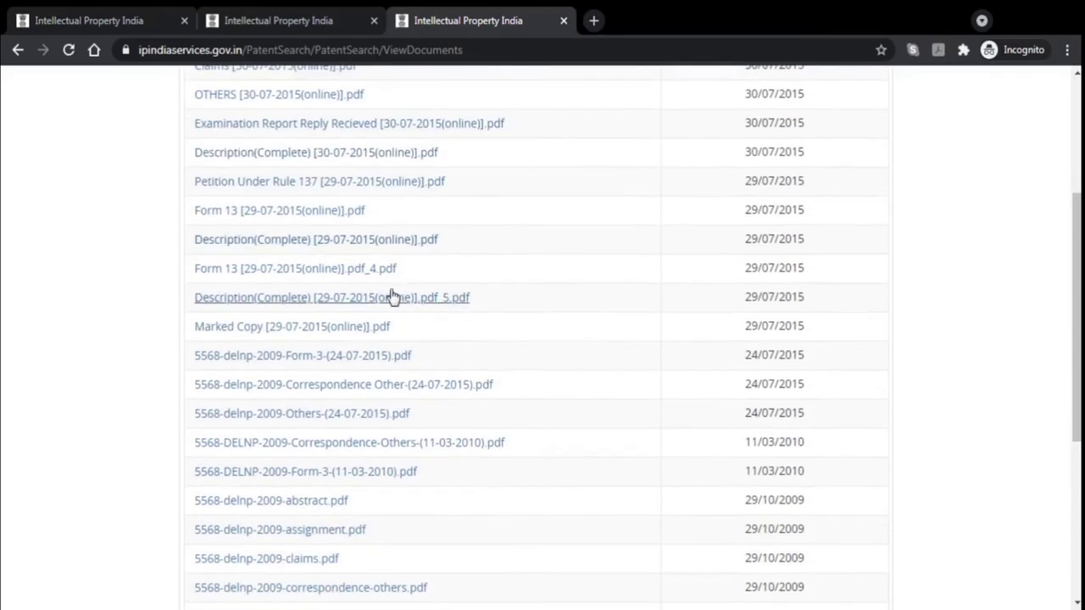
{"action": "left_click", "coordinate": [404, 302]}
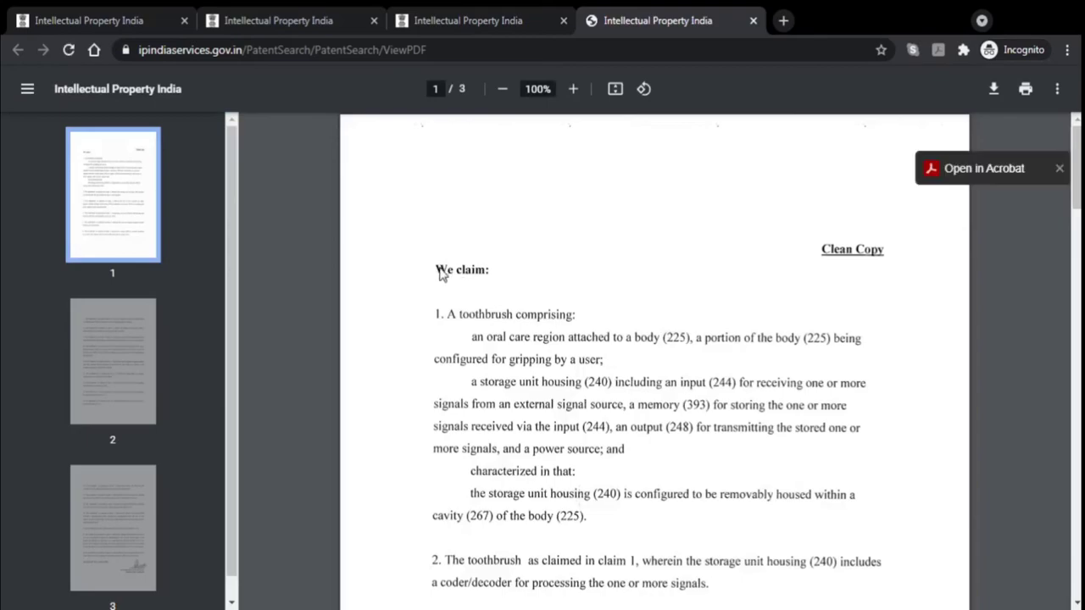
Read the toothbrush claims across the three-page clean copy, from claim 1 to claim 22, and return to its beginning.
{"action": "scroll", "coordinate": [532, 288], "scroll_direction": "down", "scroll_amount": 1}
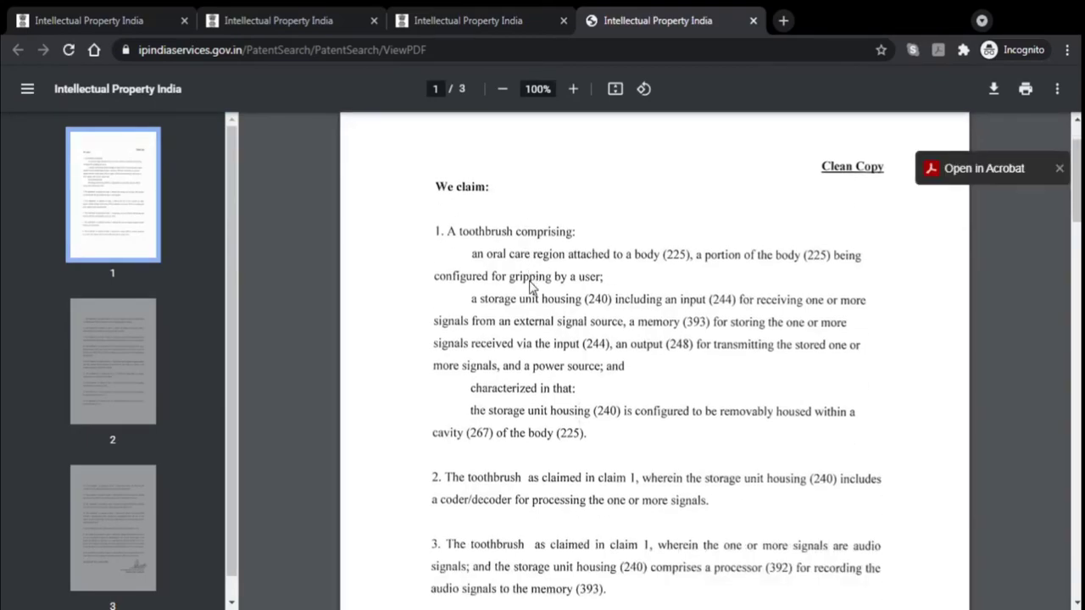
{"action": "scroll", "coordinate": [531, 288], "scroll_direction": "up", "scroll_amount": 1}
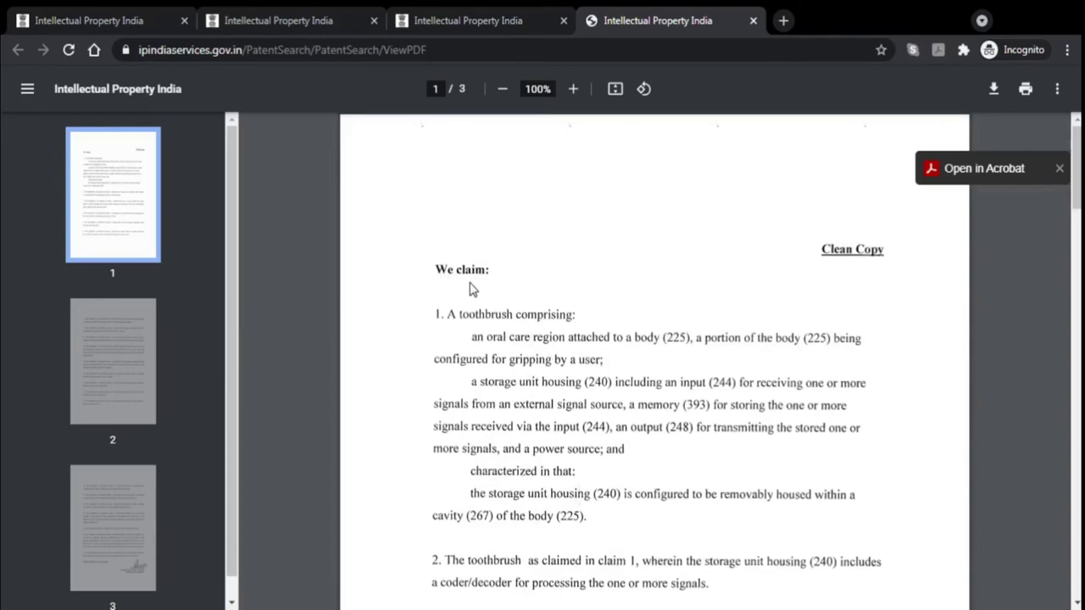
{"action": "scroll", "coordinate": [486, 316], "scroll_direction": "down", "scroll_amount": 1}
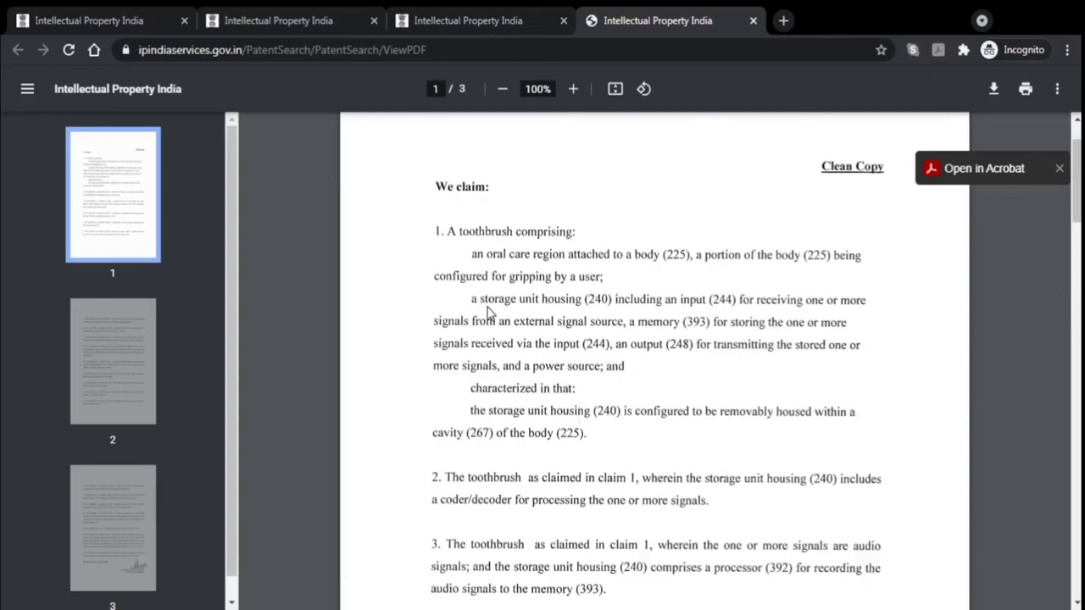
{"action": "scroll", "coordinate": [490, 316], "scroll_direction": "down", "scroll_amount": 7}
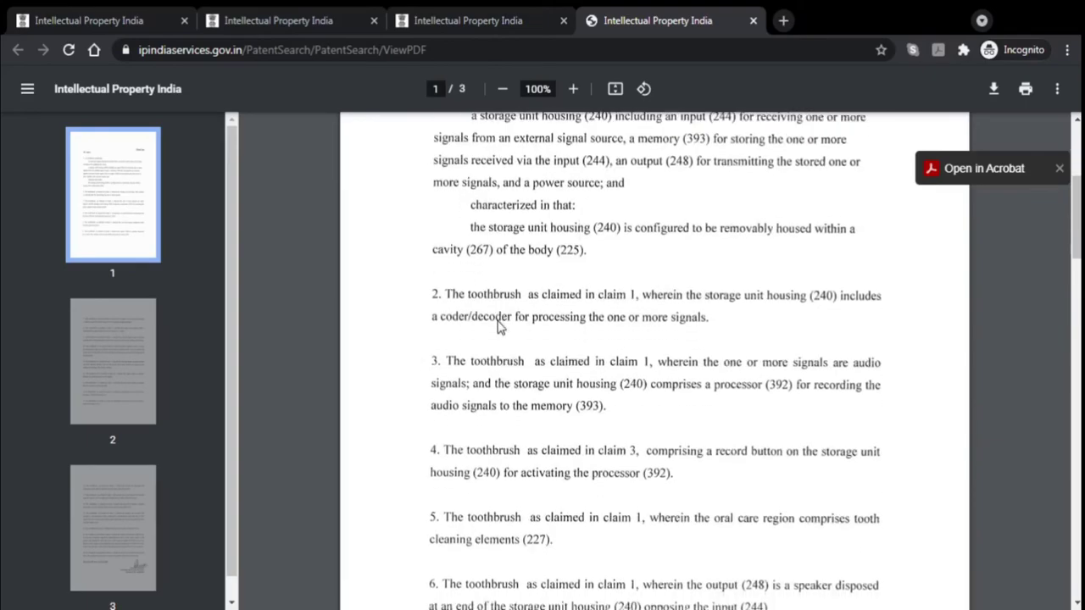
{"action": "scroll", "coordinate": [501, 413], "scroll_direction": "down", "scroll_amount": 16}
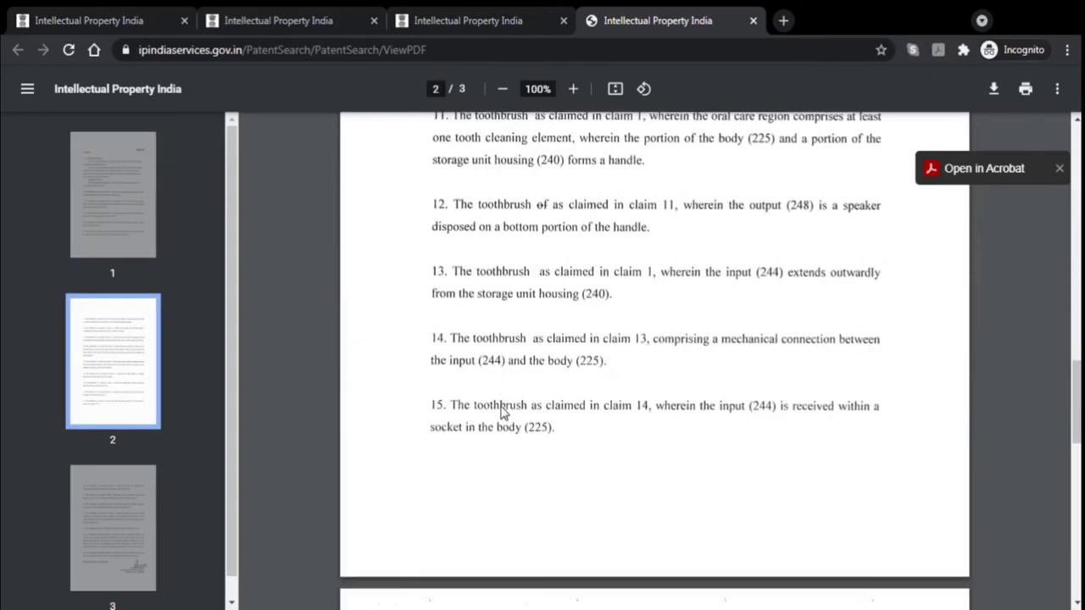
{"action": "scroll", "coordinate": [501, 413], "scroll_direction": "down", "scroll_amount": 4}
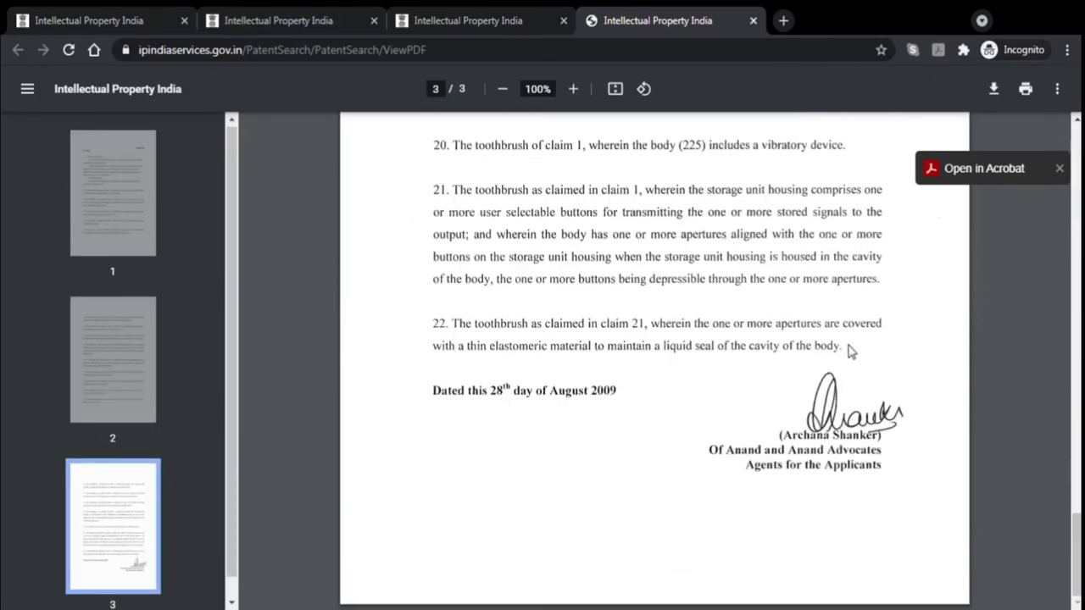
{"action": "scroll", "coordinate": [780, 328], "scroll_direction": "up", "scroll_amount": 20}
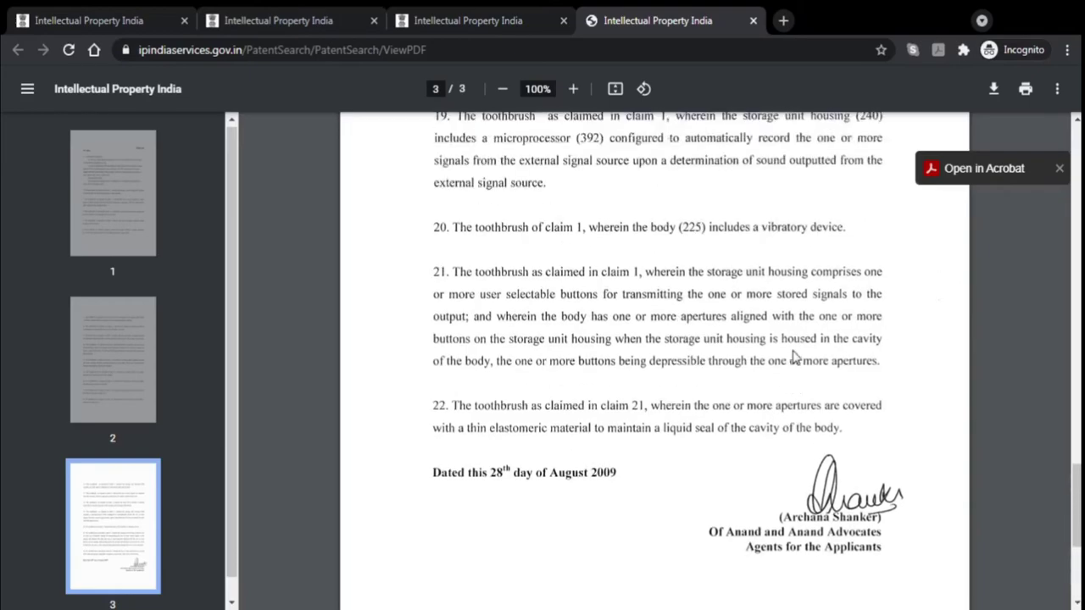
{"action": "scroll", "coordinate": [779, 352], "scroll_direction": "up", "scroll_amount": 3}
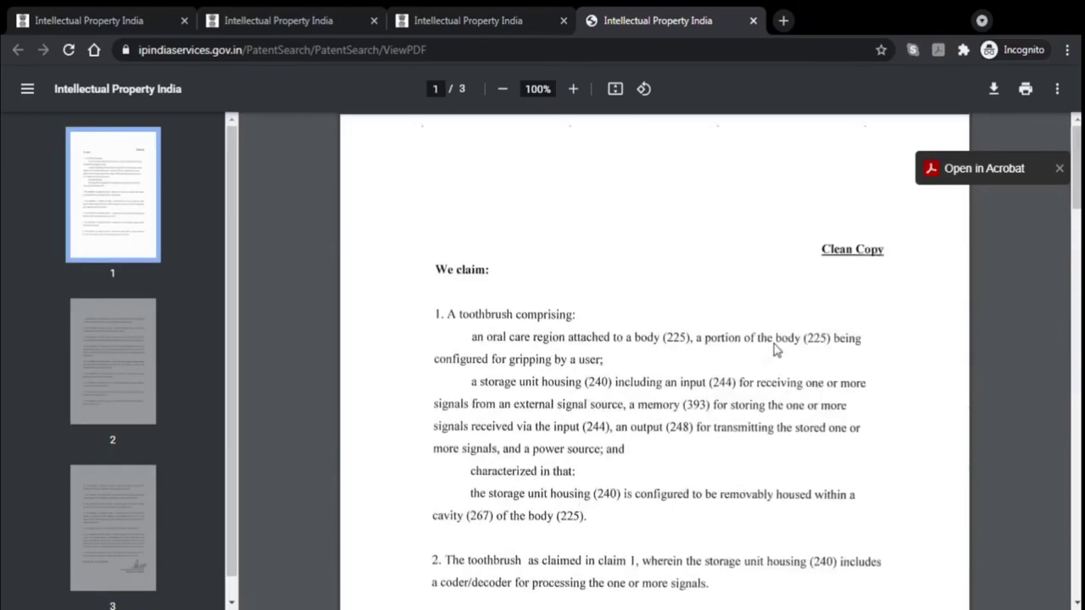
Return to the granted toothbrush results, go to the site's home page, and close the application details, status documents and PDF tabs.
{"action": "left_click", "coordinate": [457, 20]}
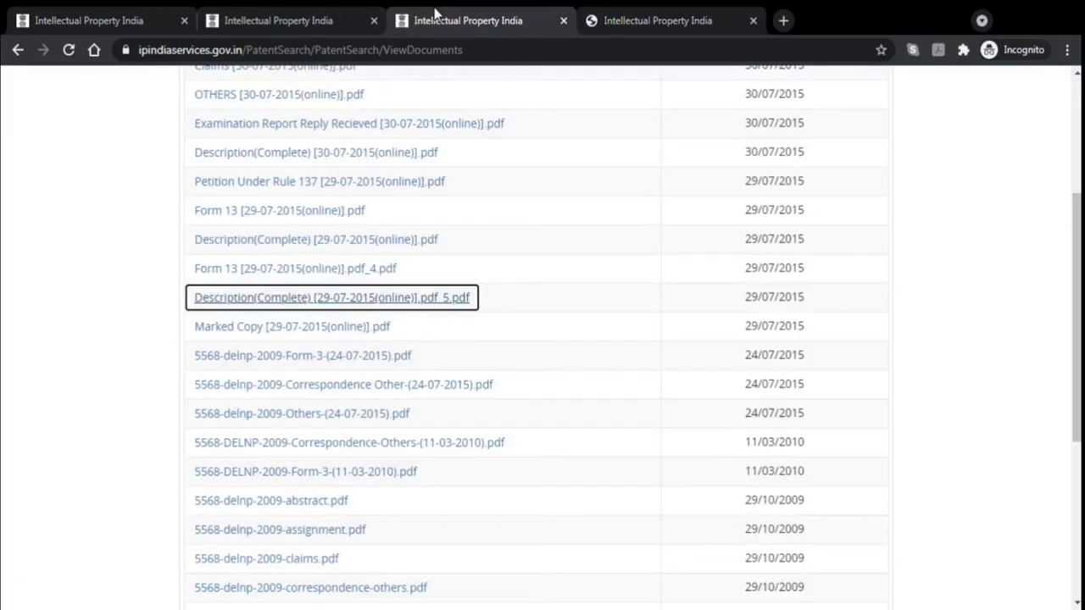
{"action": "left_click", "coordinate": [356, 10]}
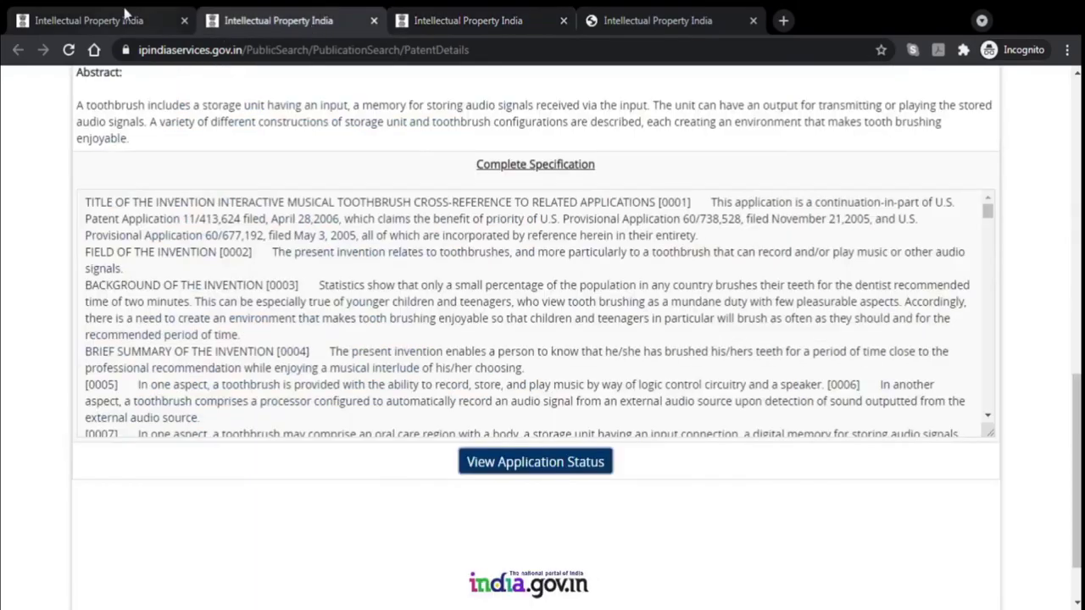
{"action": "left_click", "coordinate": [89, 20]}
{"action": "scroll", "coordinate": [432, 339], "scroll_direction": "up", "scroll_amount": 10}
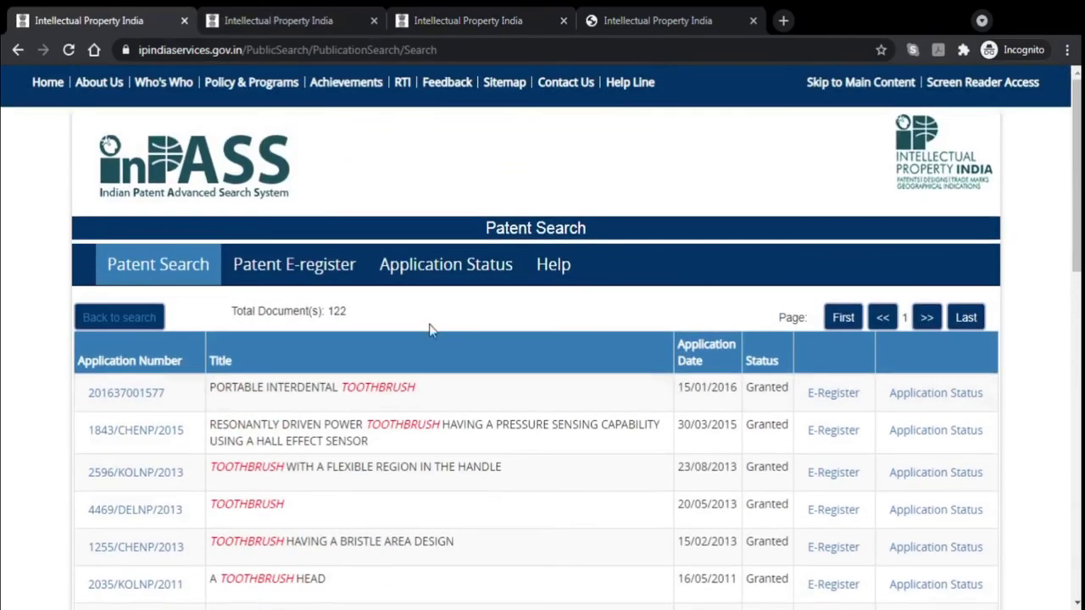
{"action": "left_click", "coordinate": [56, 88]}
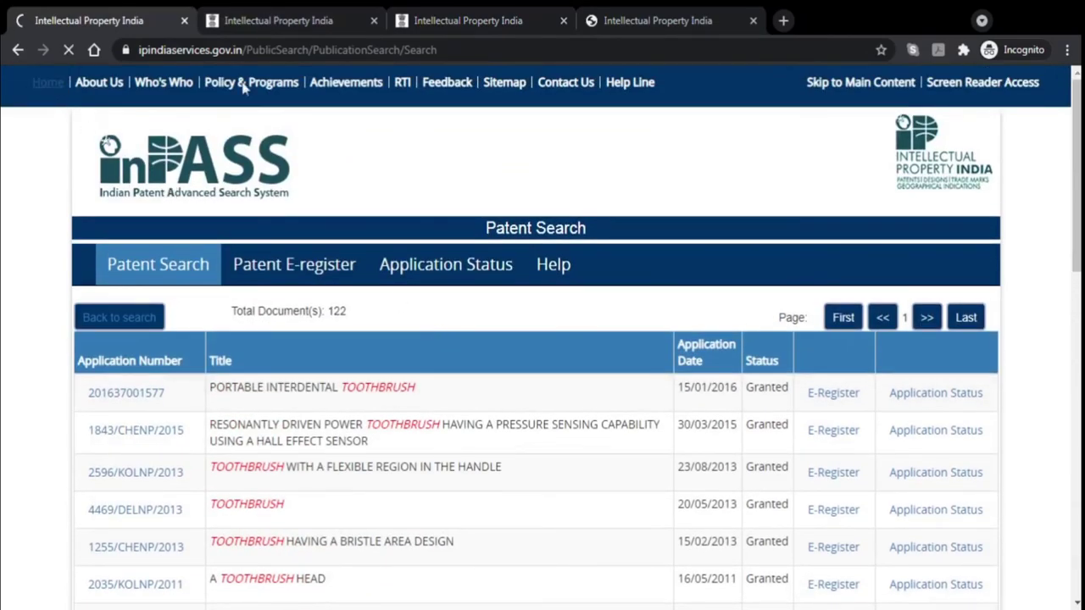
{"action": "left_click", "coordinate": [373, 20]}
{"action": "left_click", "coordinate": [374, 20]}
{"action": "left_click", "coordinate": [373, 20]}
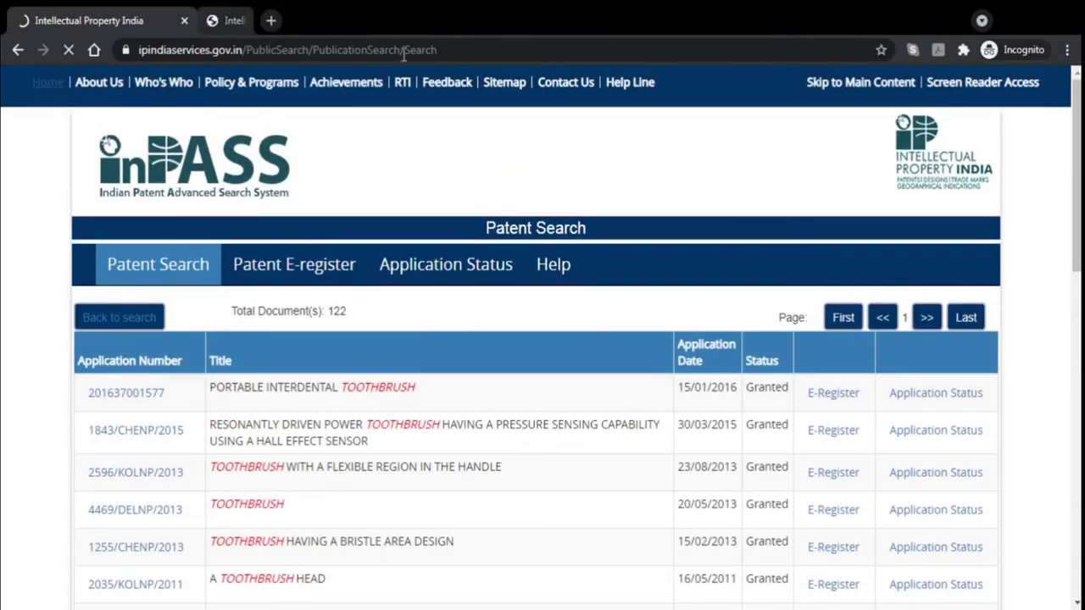